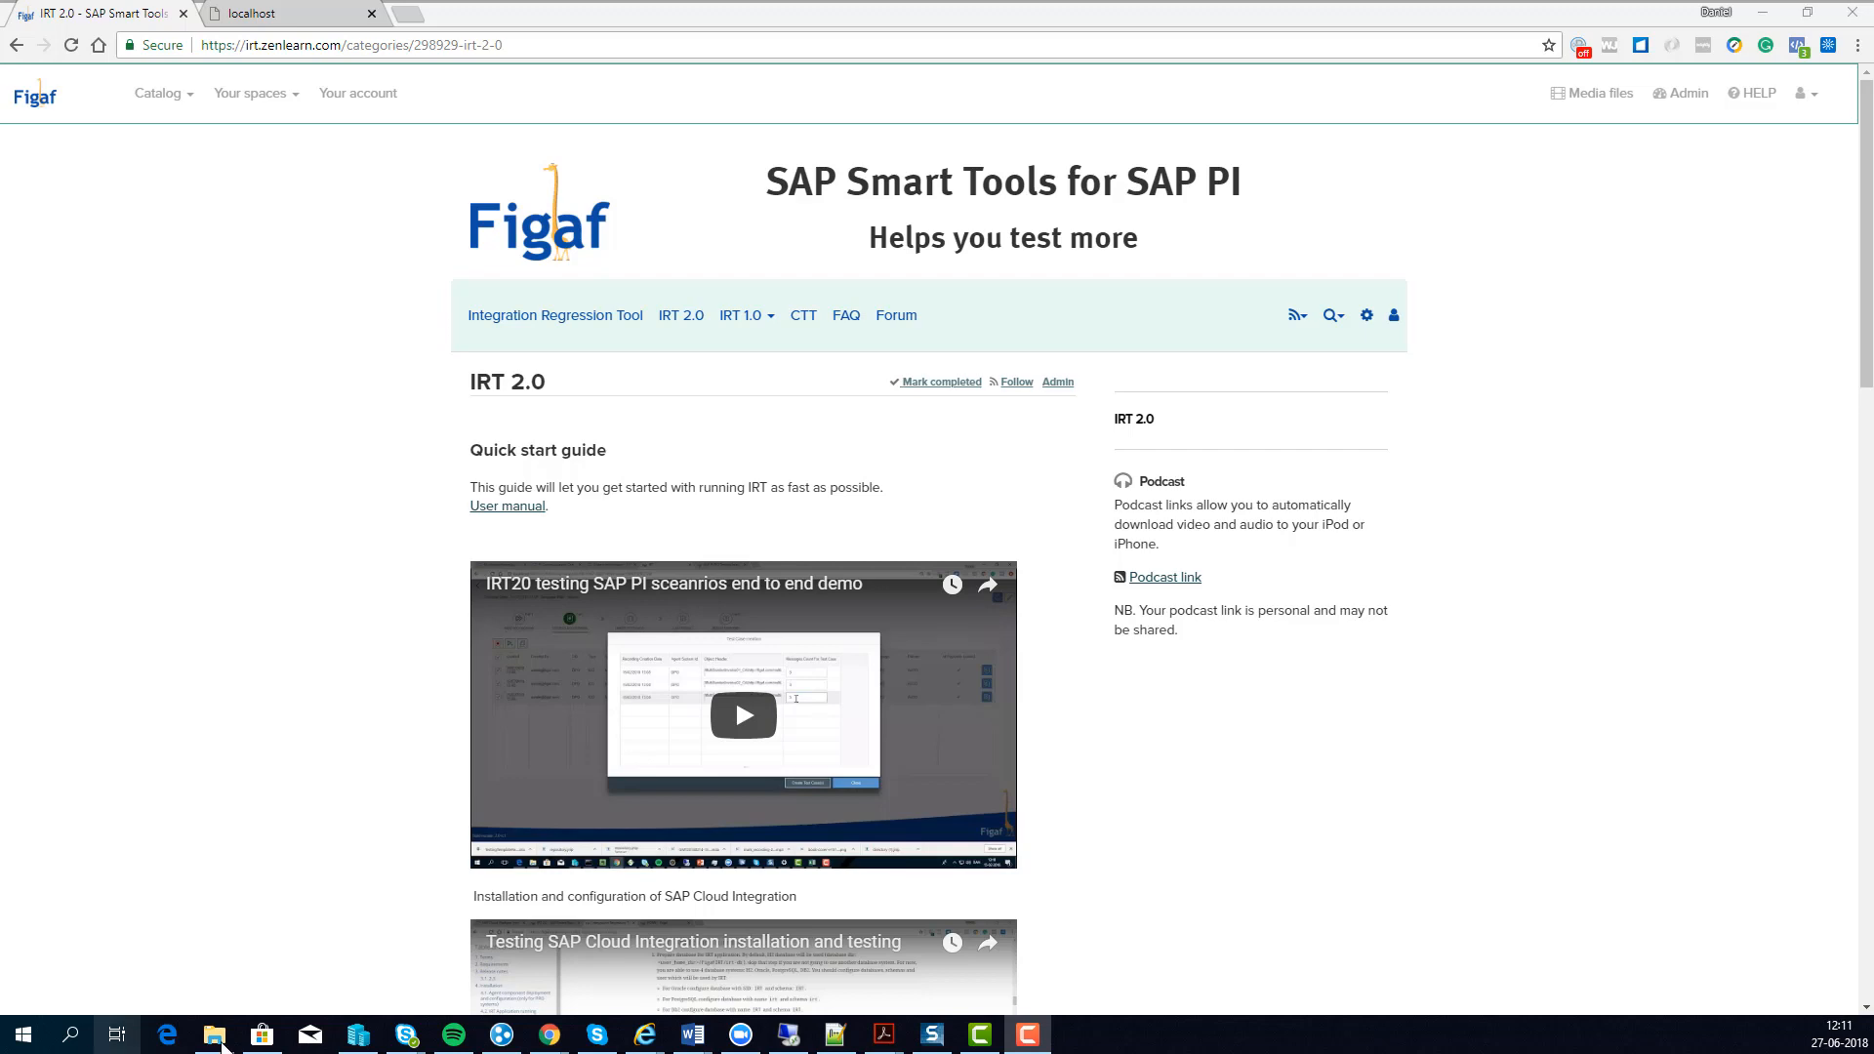
Step: Review the IRT 2.0 page's download section, then switch to File Explorer and run irt-241.jar from the Downloads folder
scroll(514, 443, down, 20)
scroll(505, 461, up, 10)
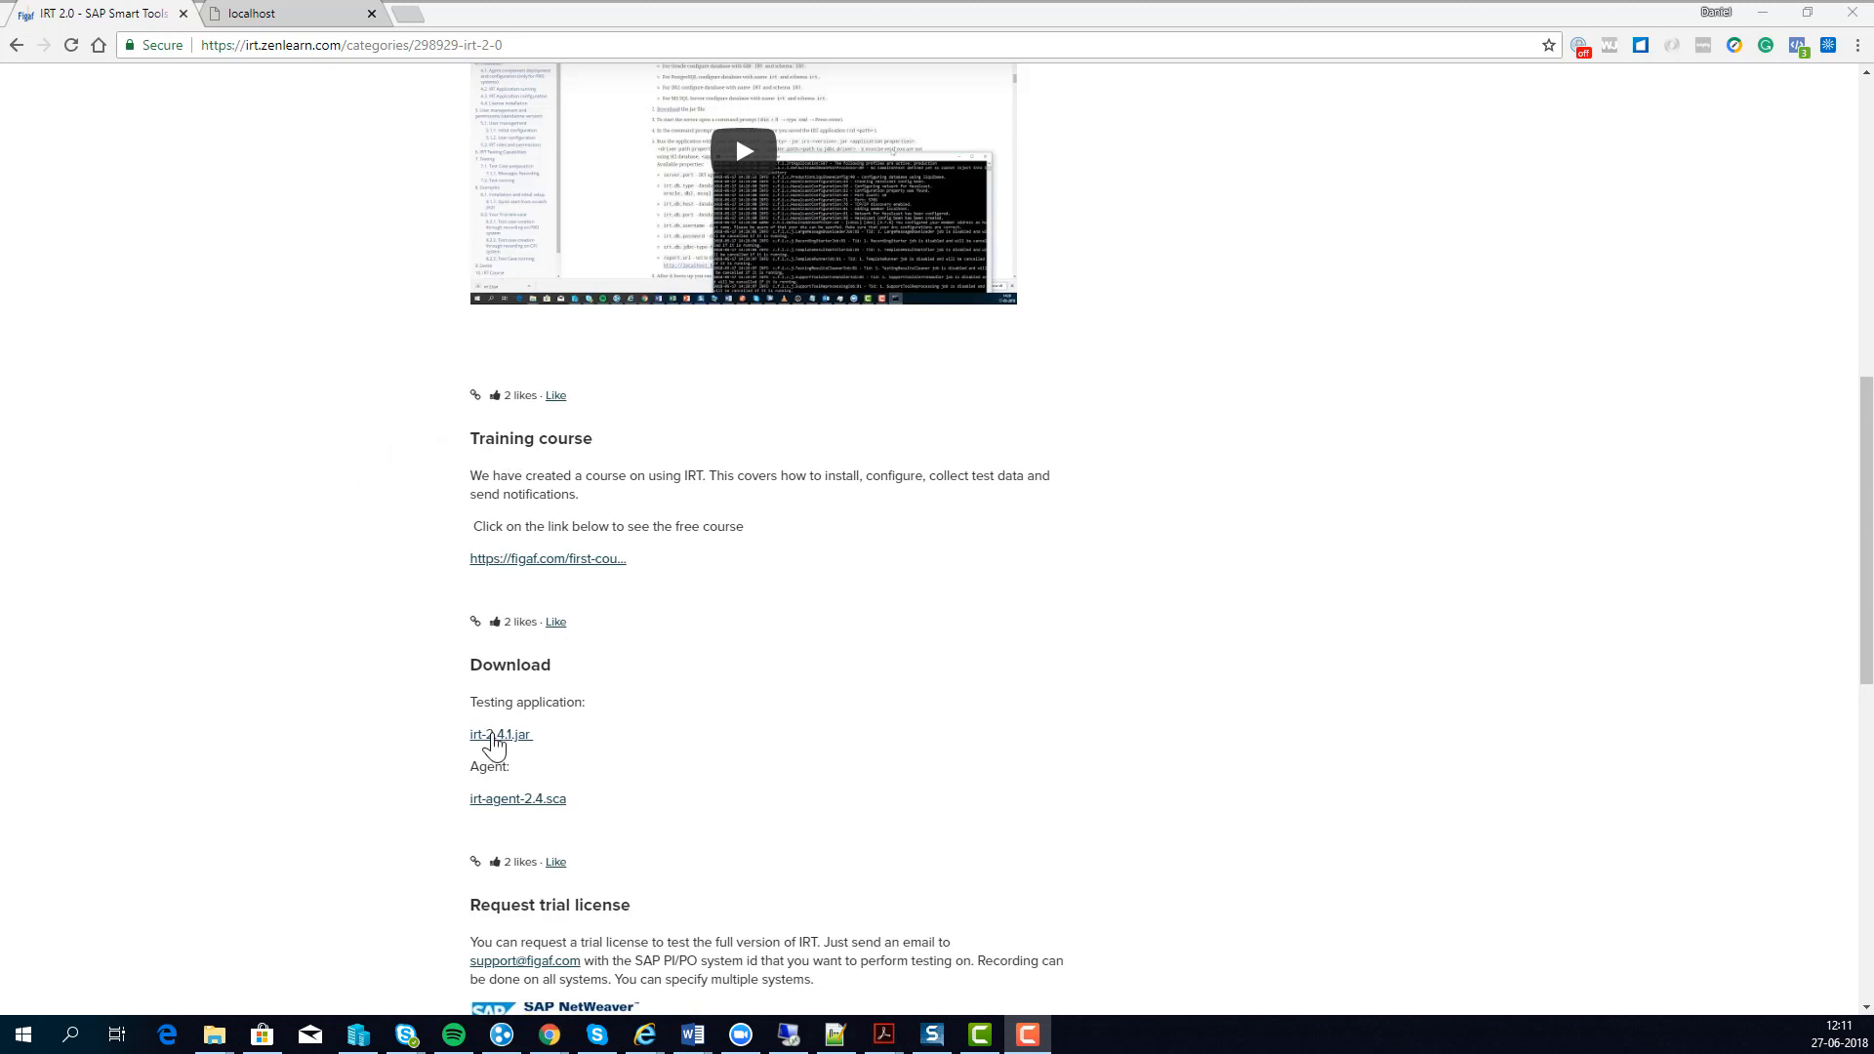
mouse_move(213, 1033)
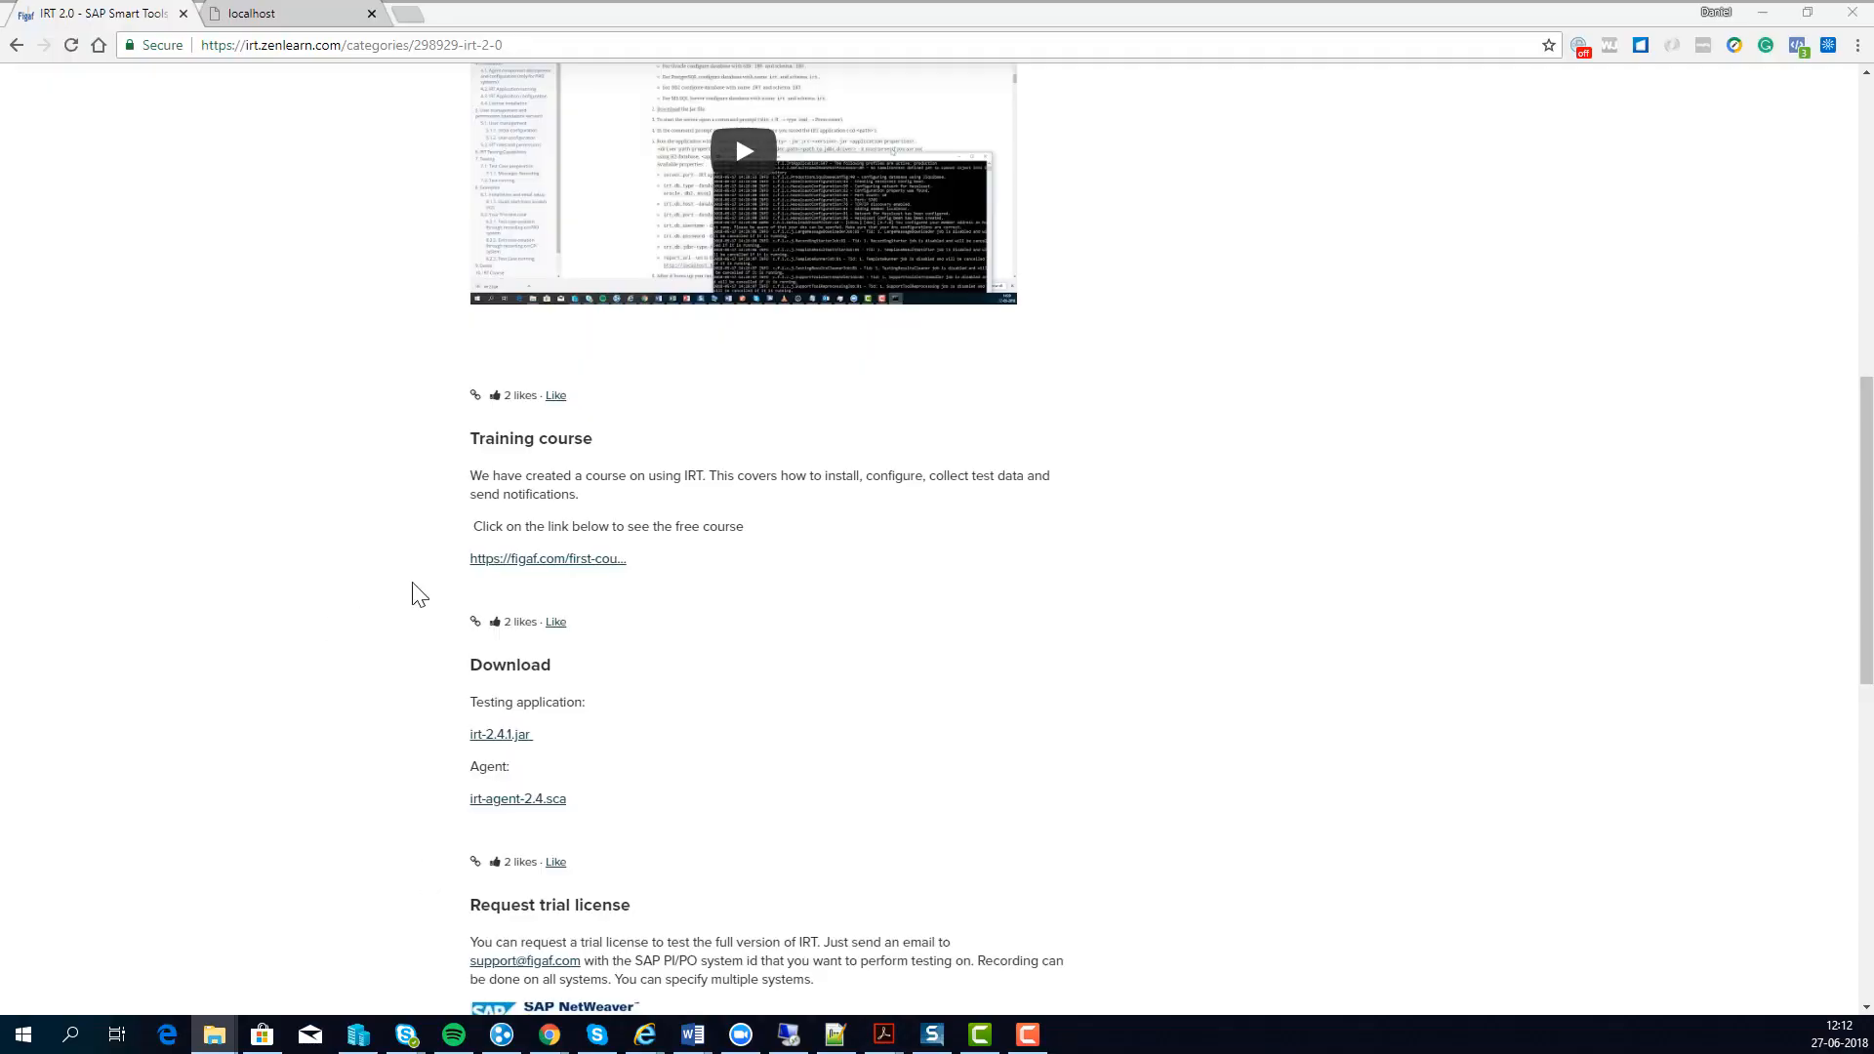
drag(0, 586, 798, 488)
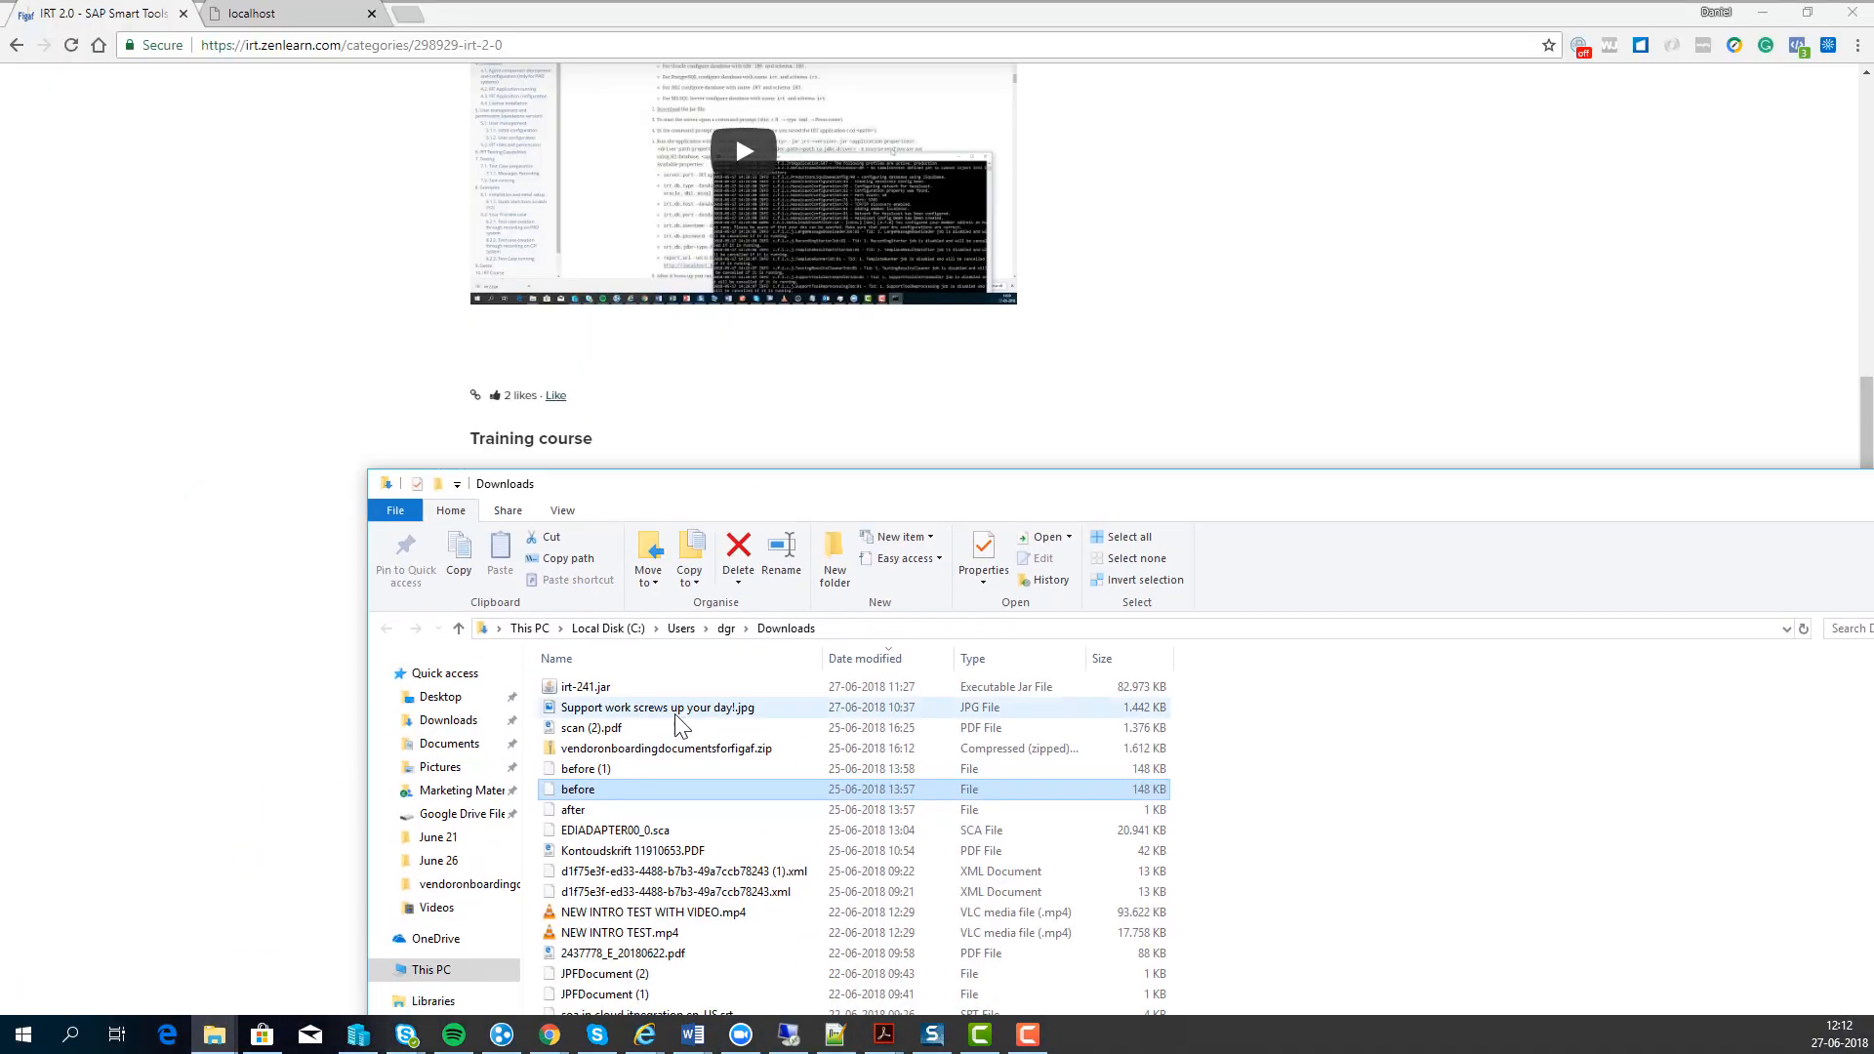
click(572, 688)
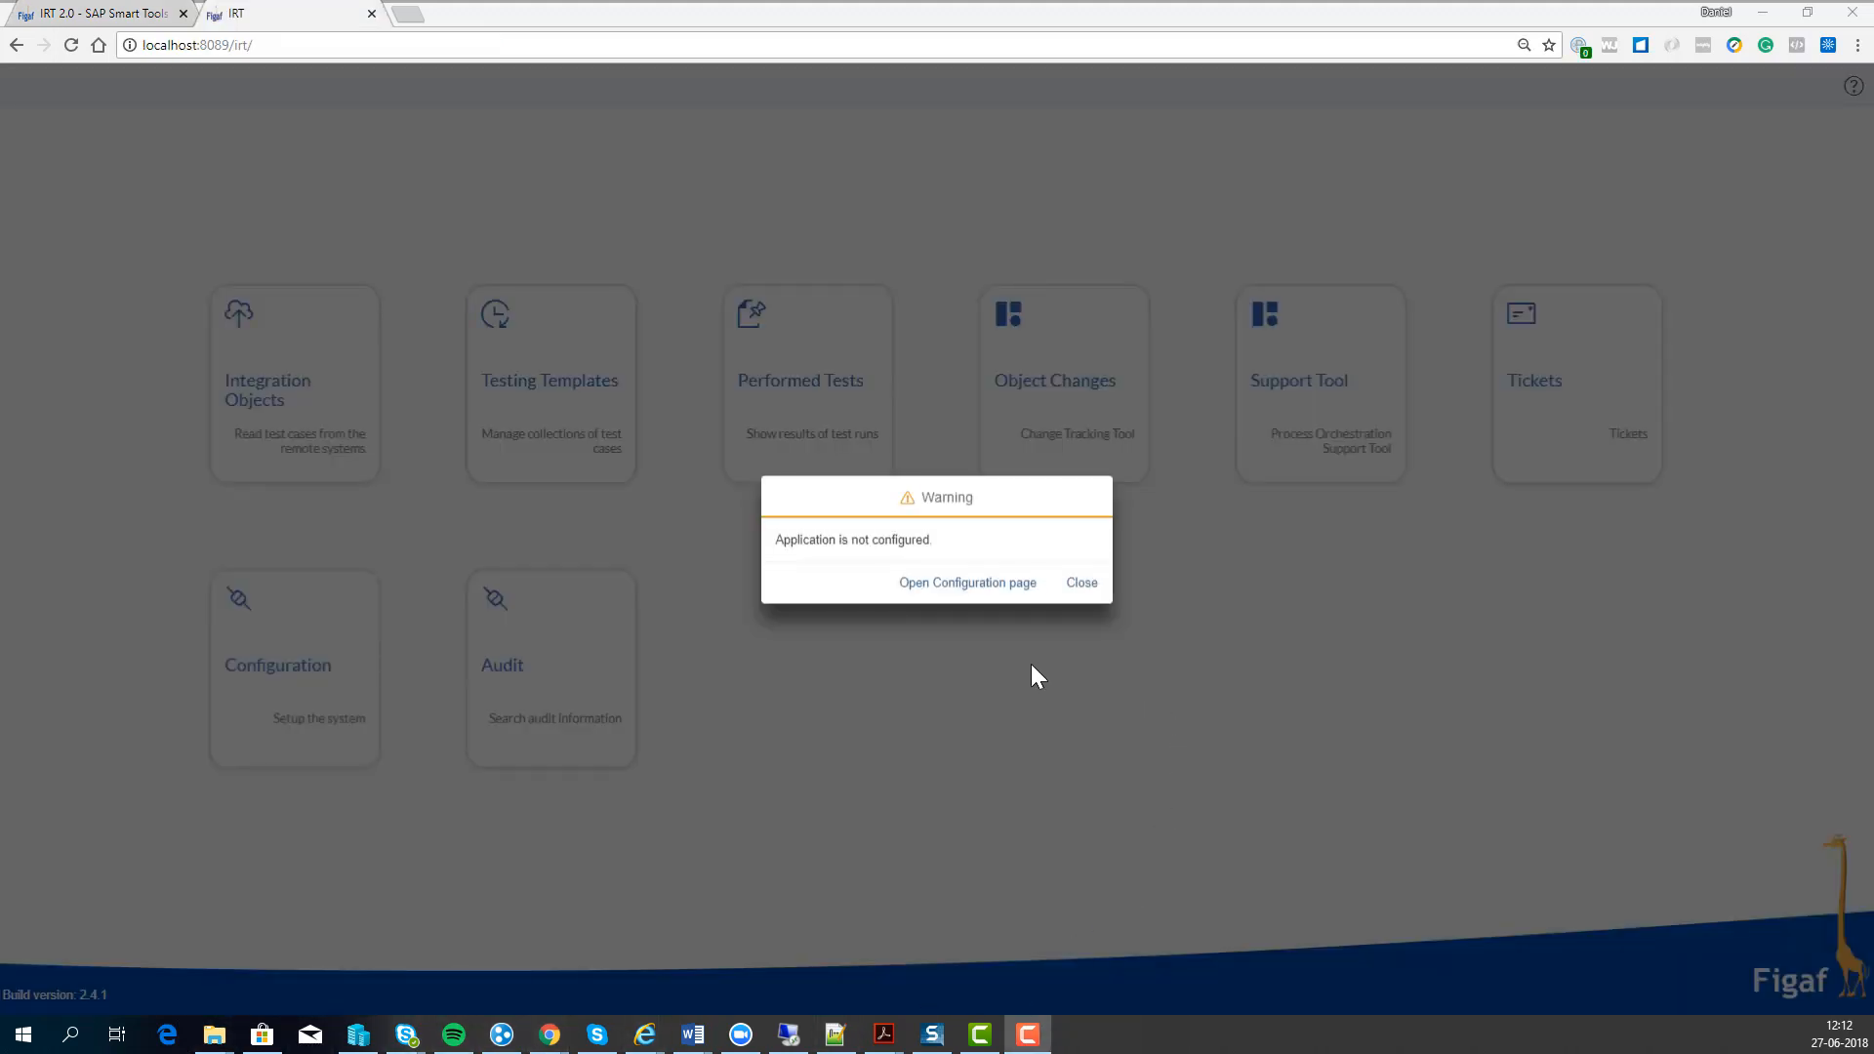
Step: Open the agents list in the application configuration and add a new agent with System ID DPO
click(972, 594)
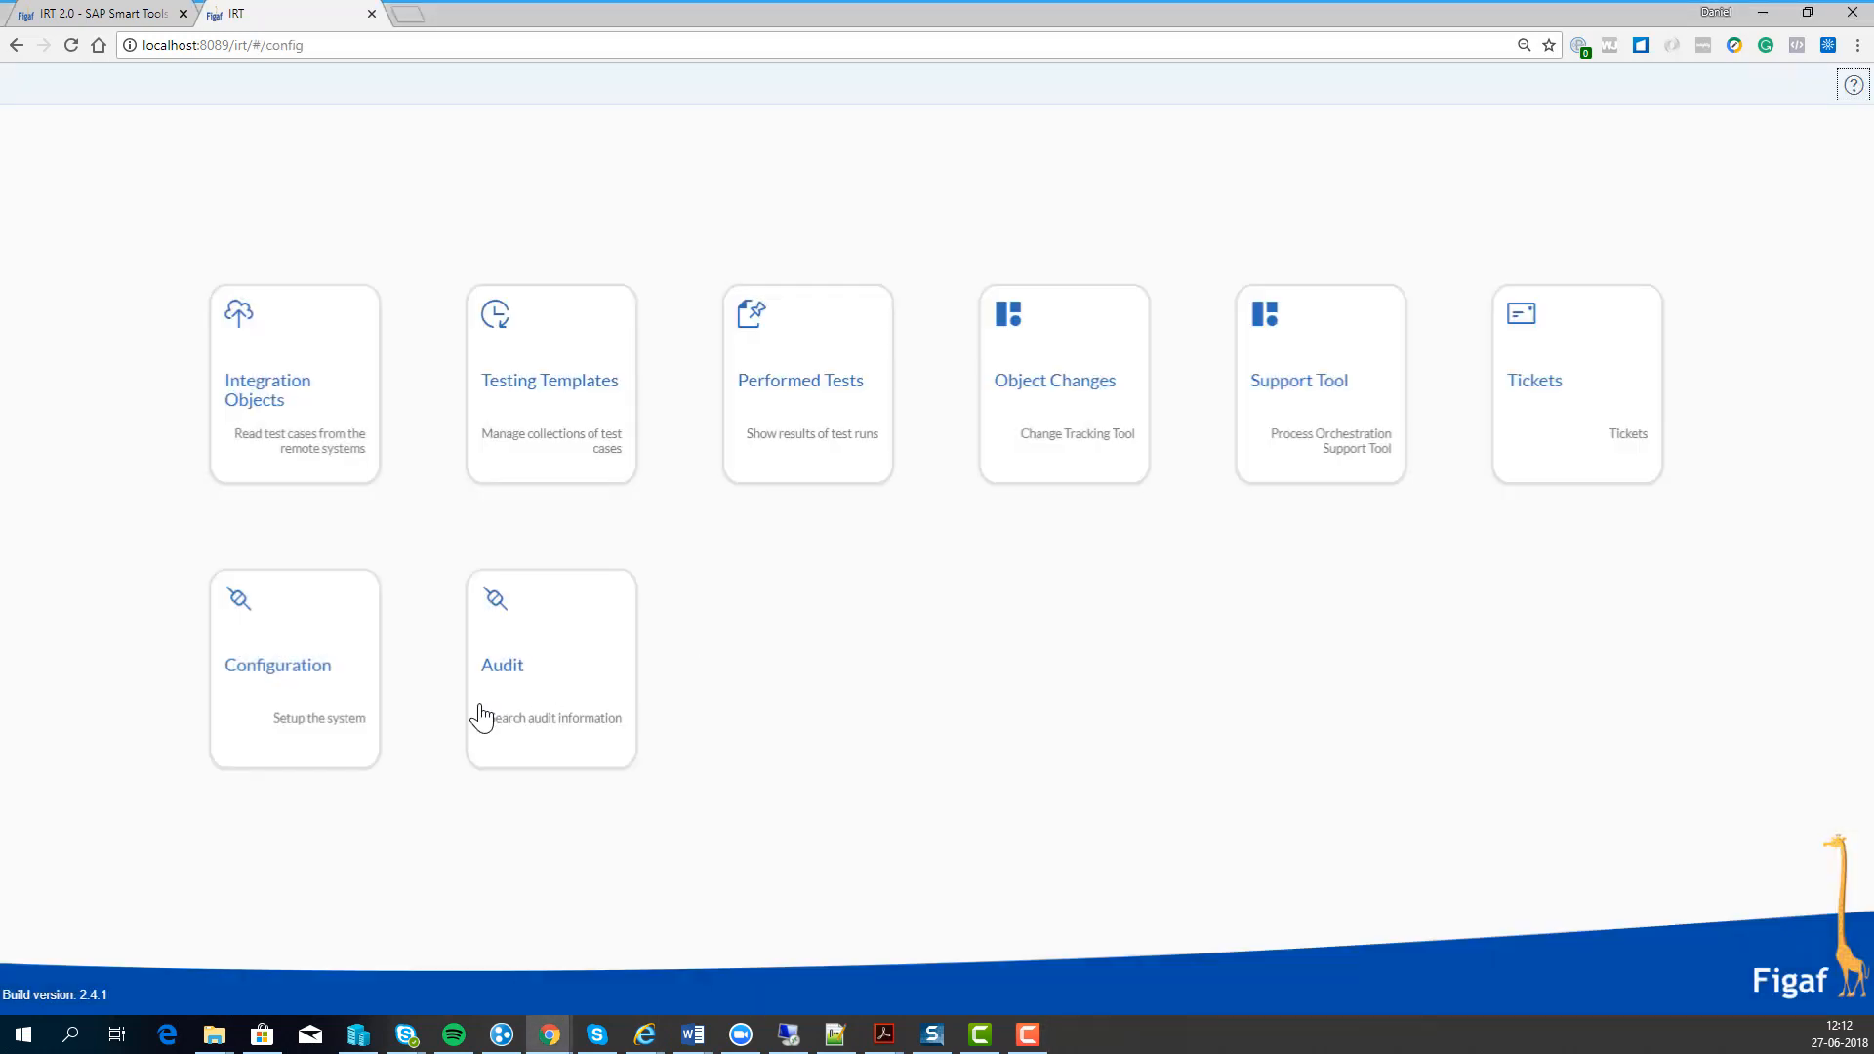
click(603, 182)
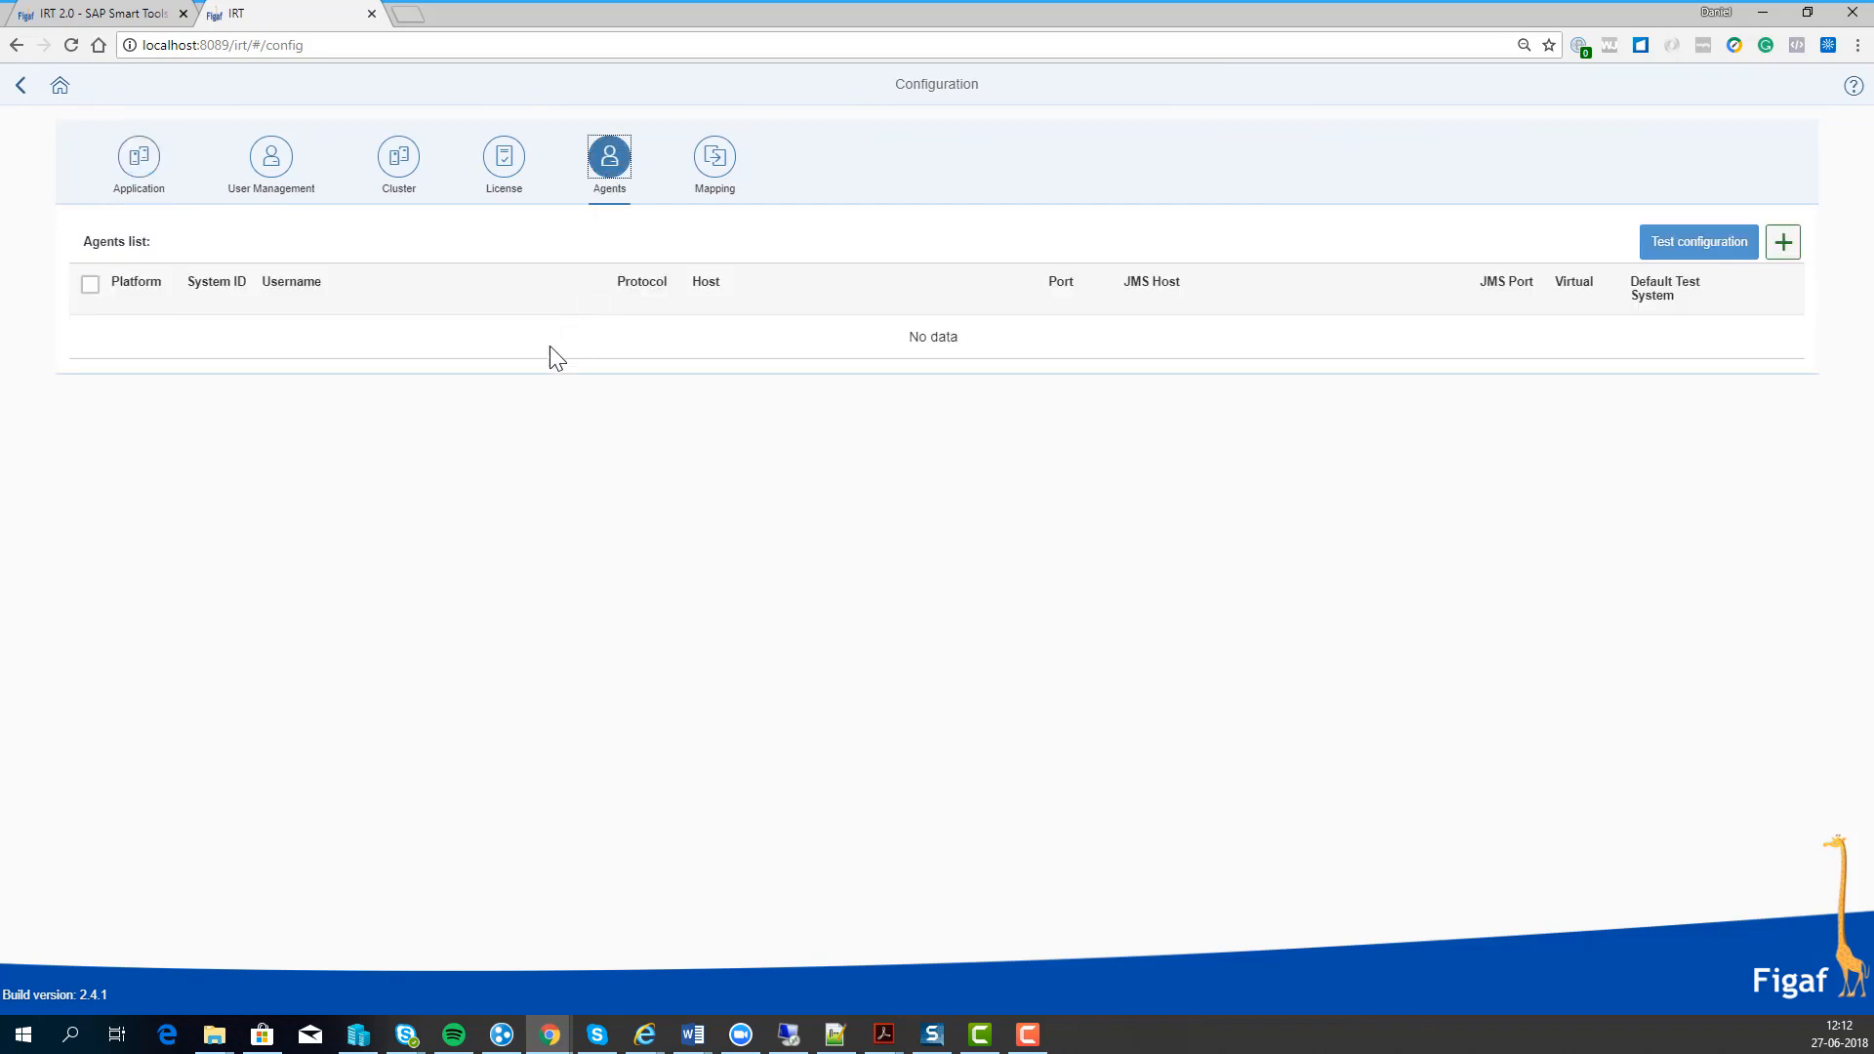
click(1783, 242)
text(DPO)
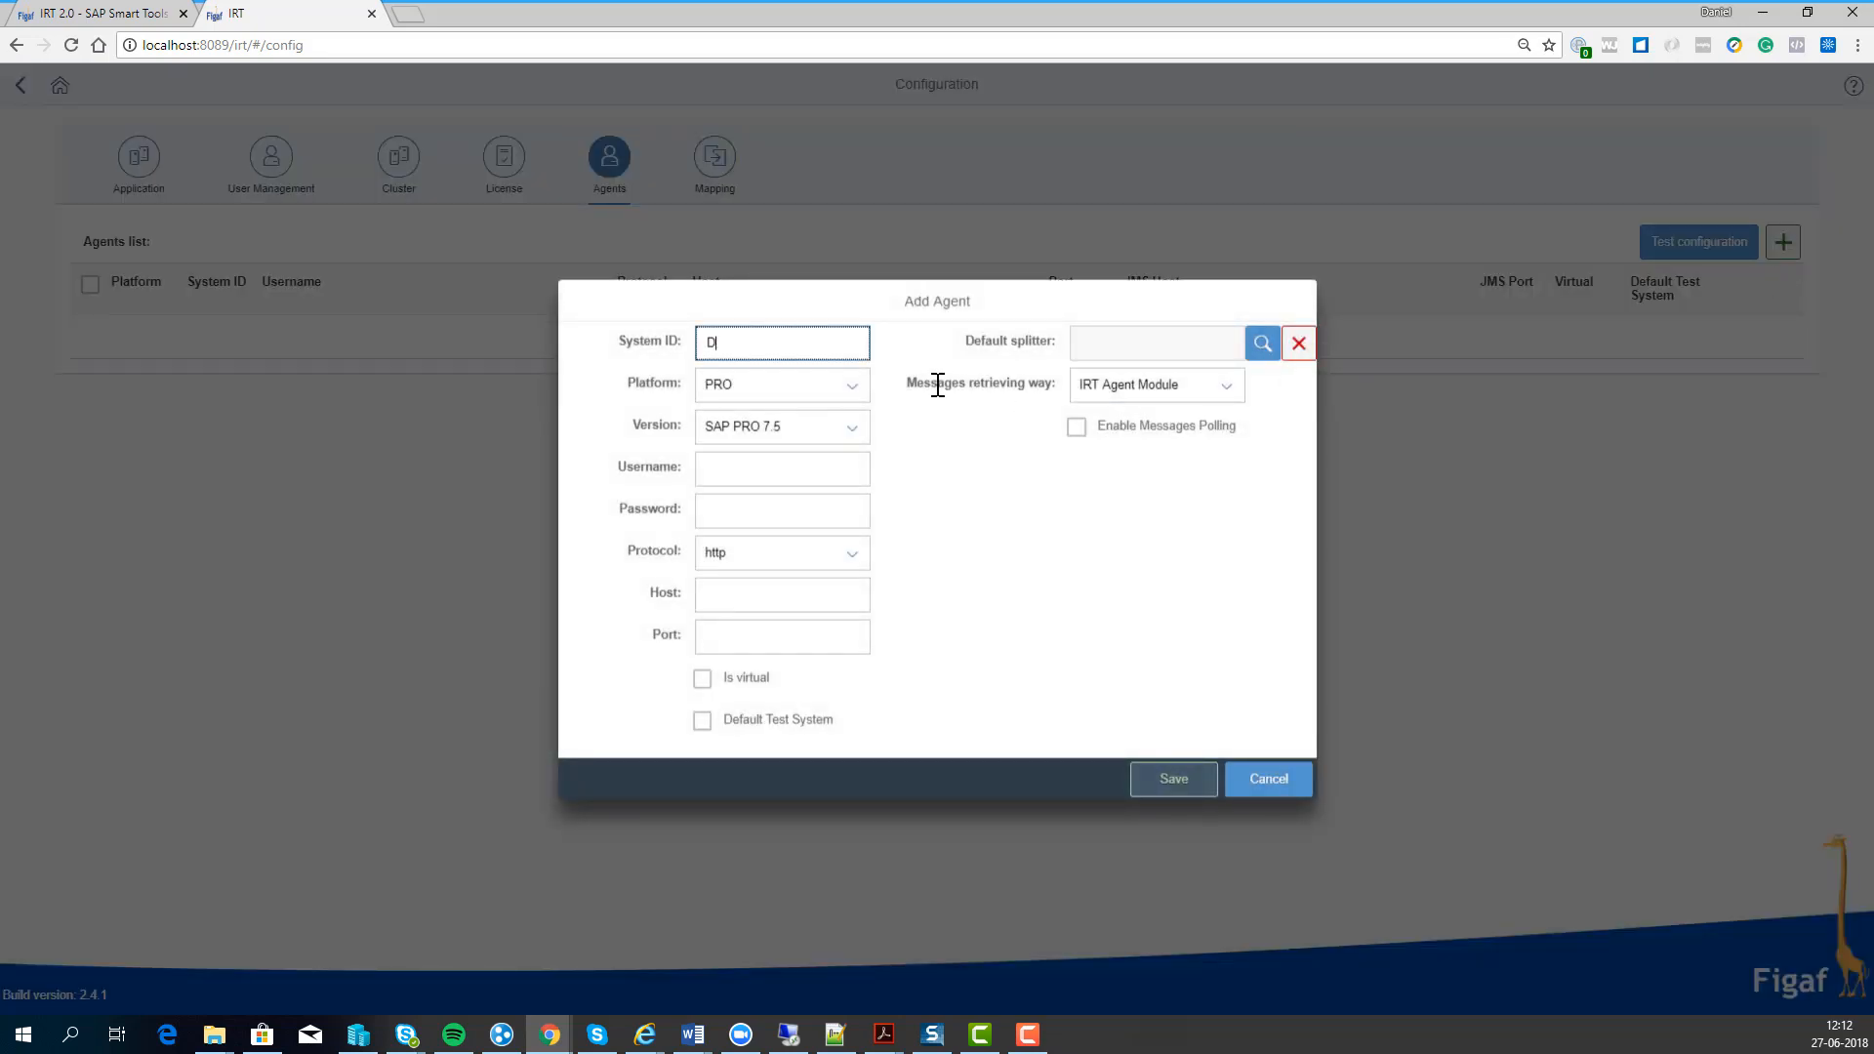
key(BackSpace)
text(O)
Step: Enter the agent's username and password
click(724, 473)
text(d)
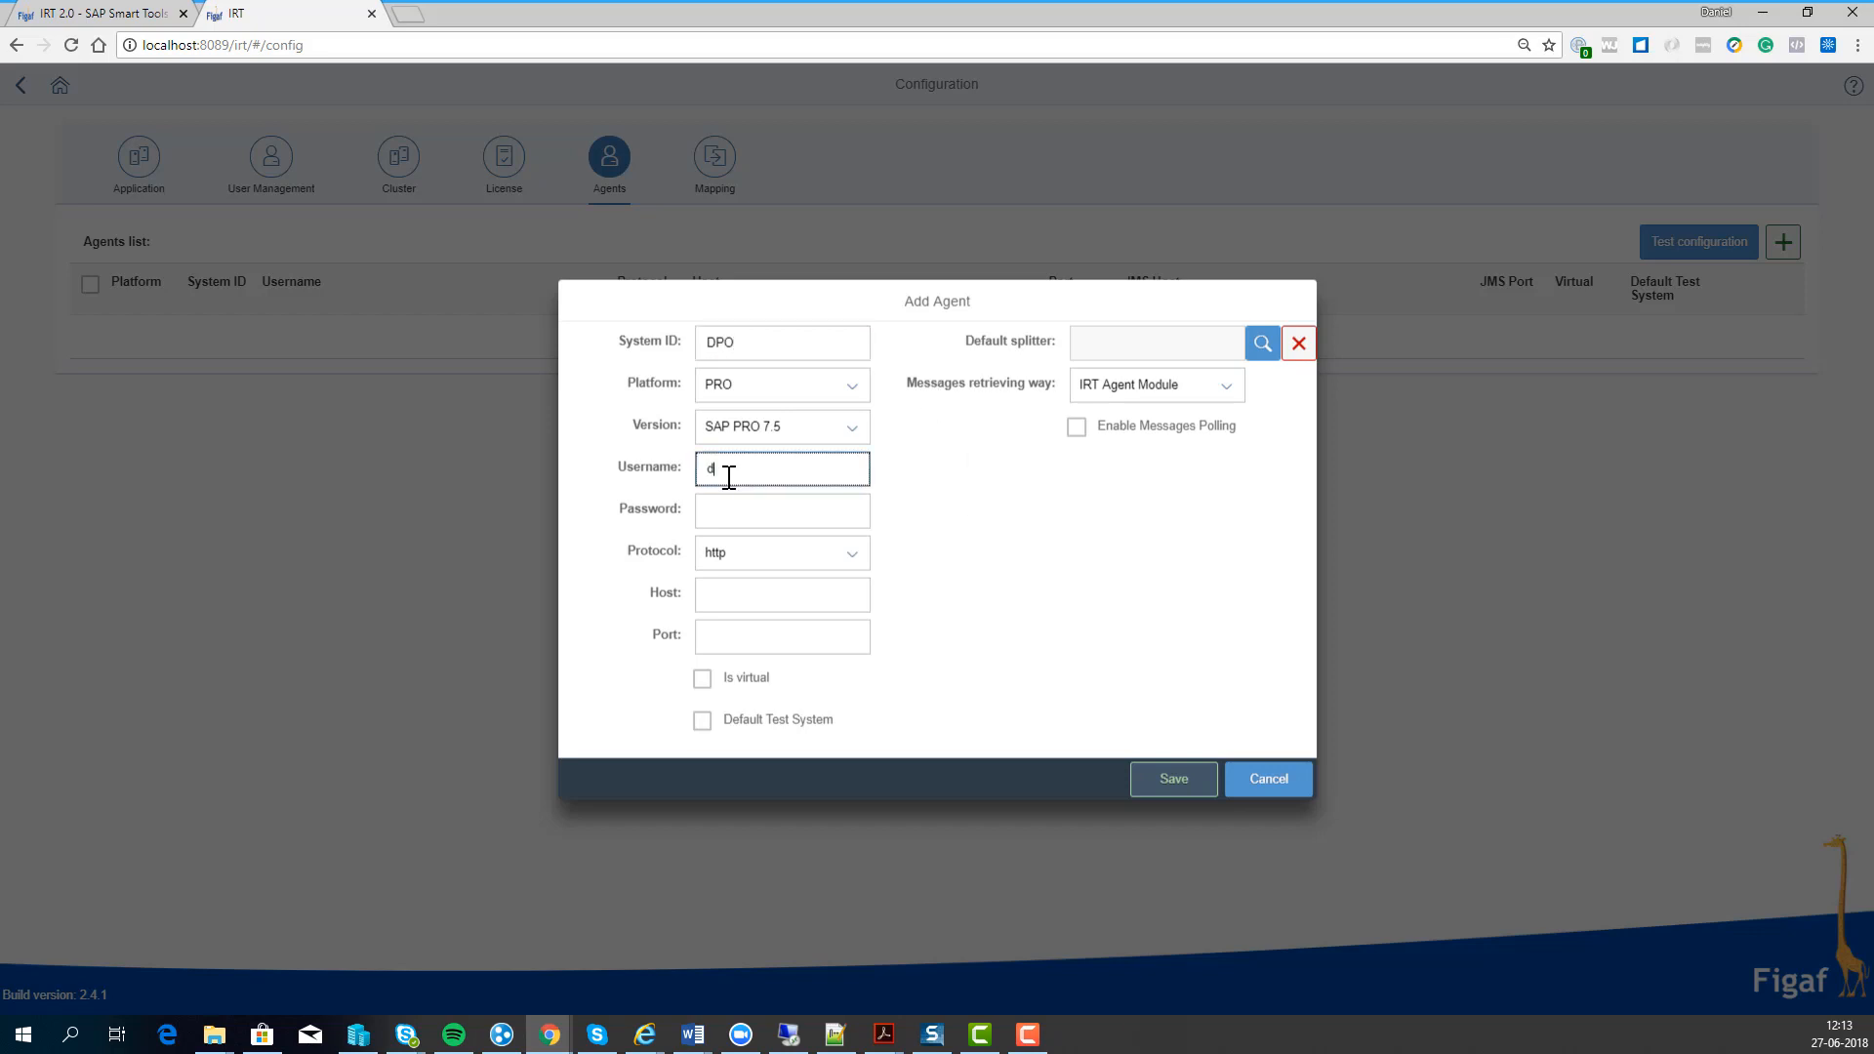
text(aniel)
key(Tab)
text(••••••••)
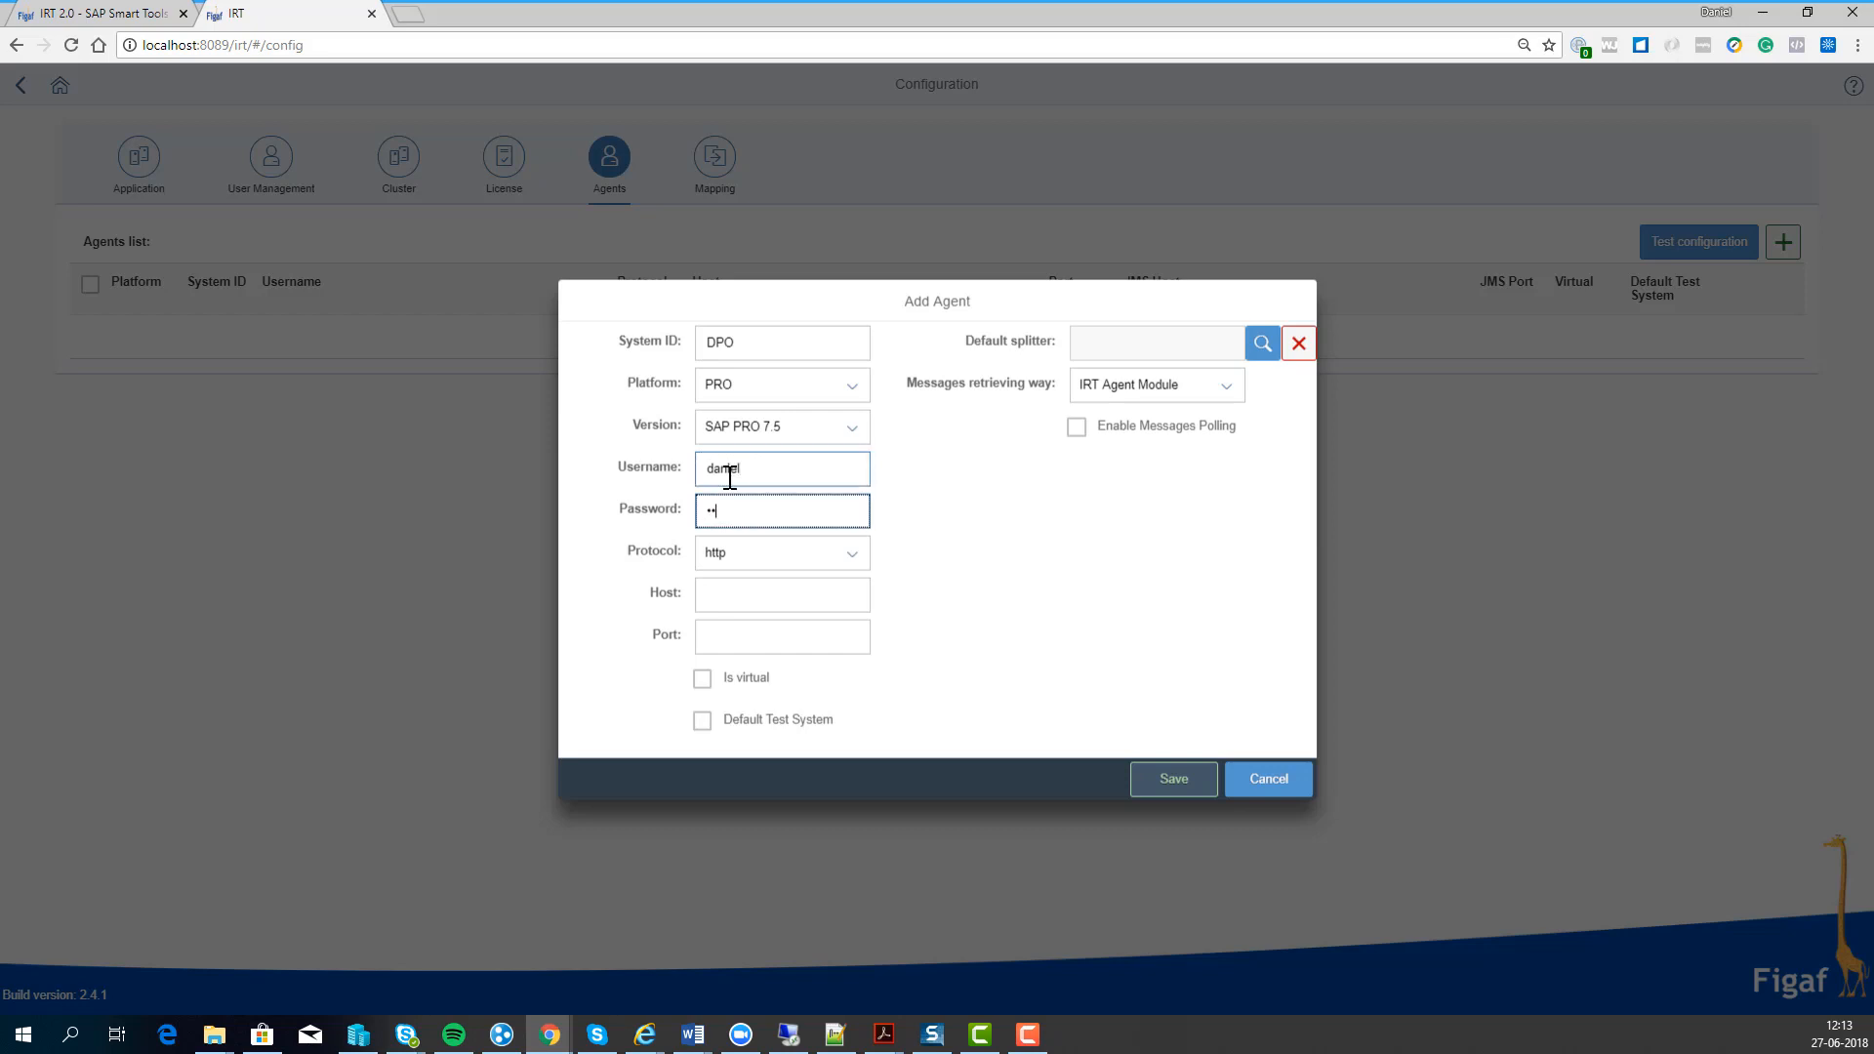
Step: Set the agent's host to sapserv01.figaf.local and port to 50000, and mark it as the default test system
key(Tab)
key(Tab)
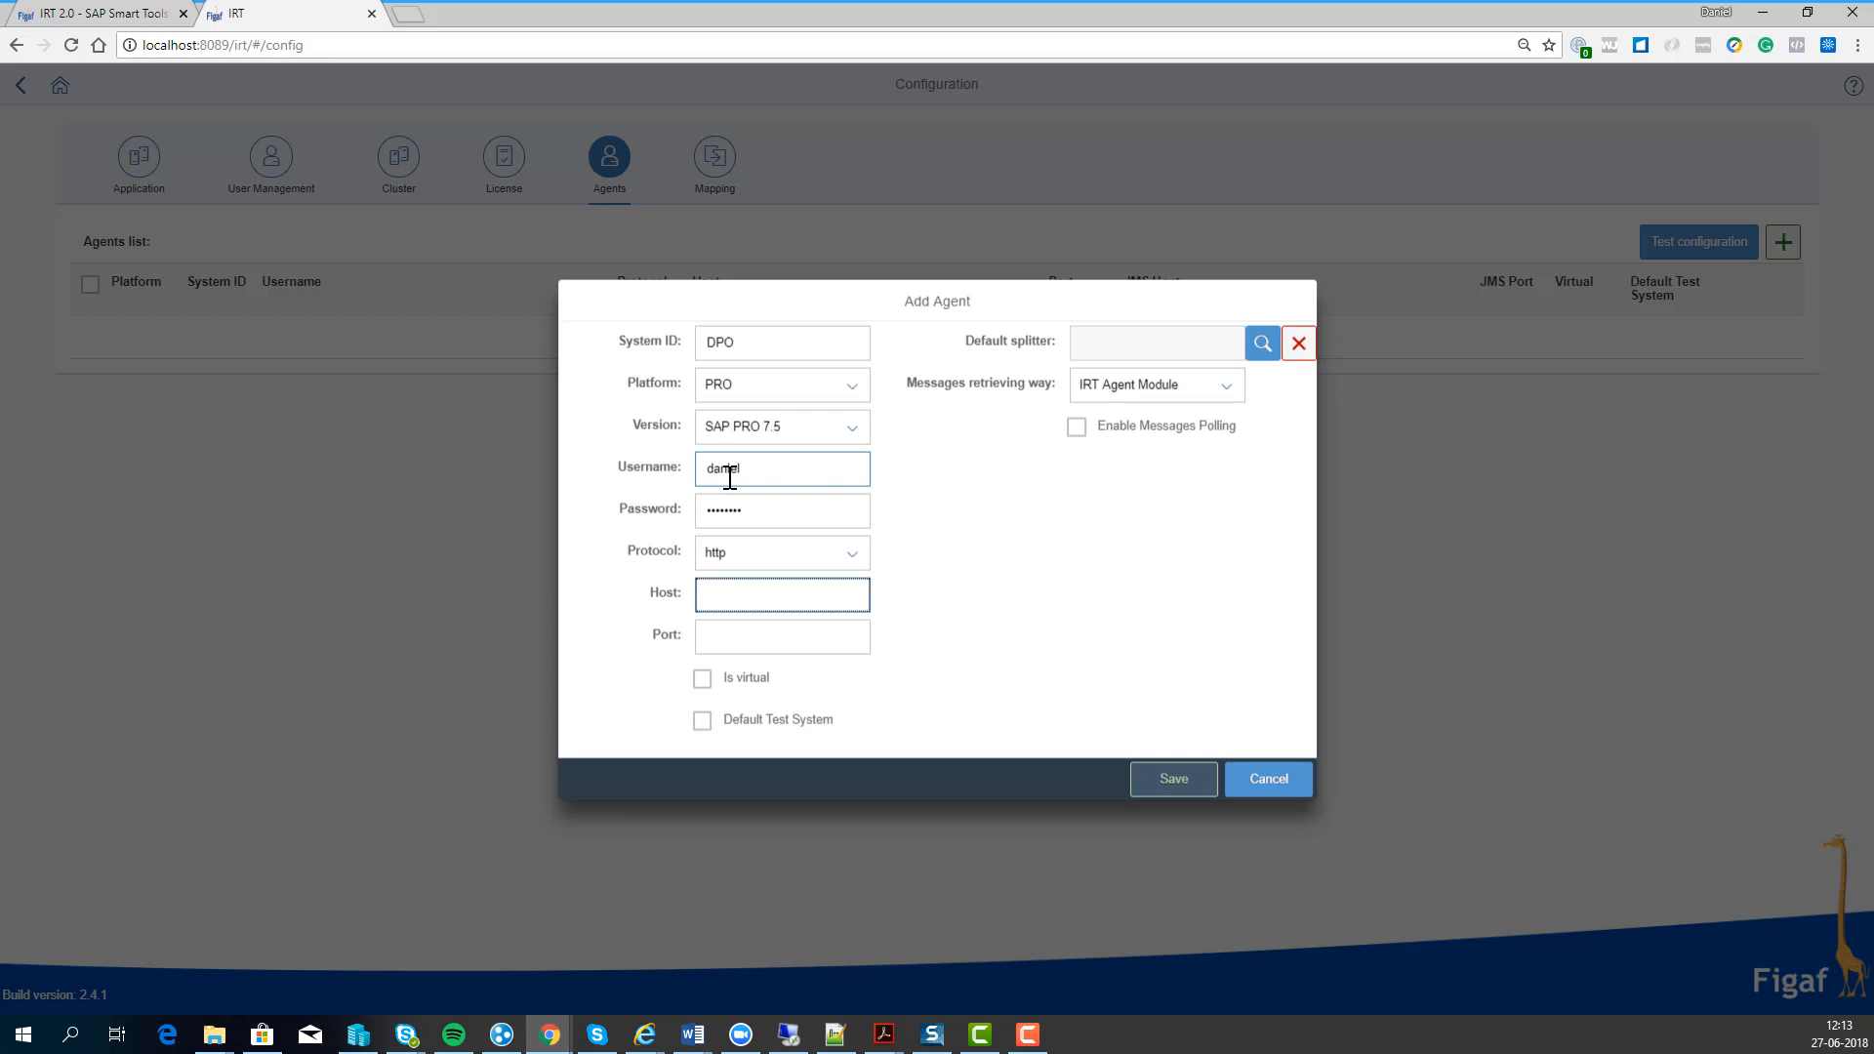
text(saperv01)
key(Tab)
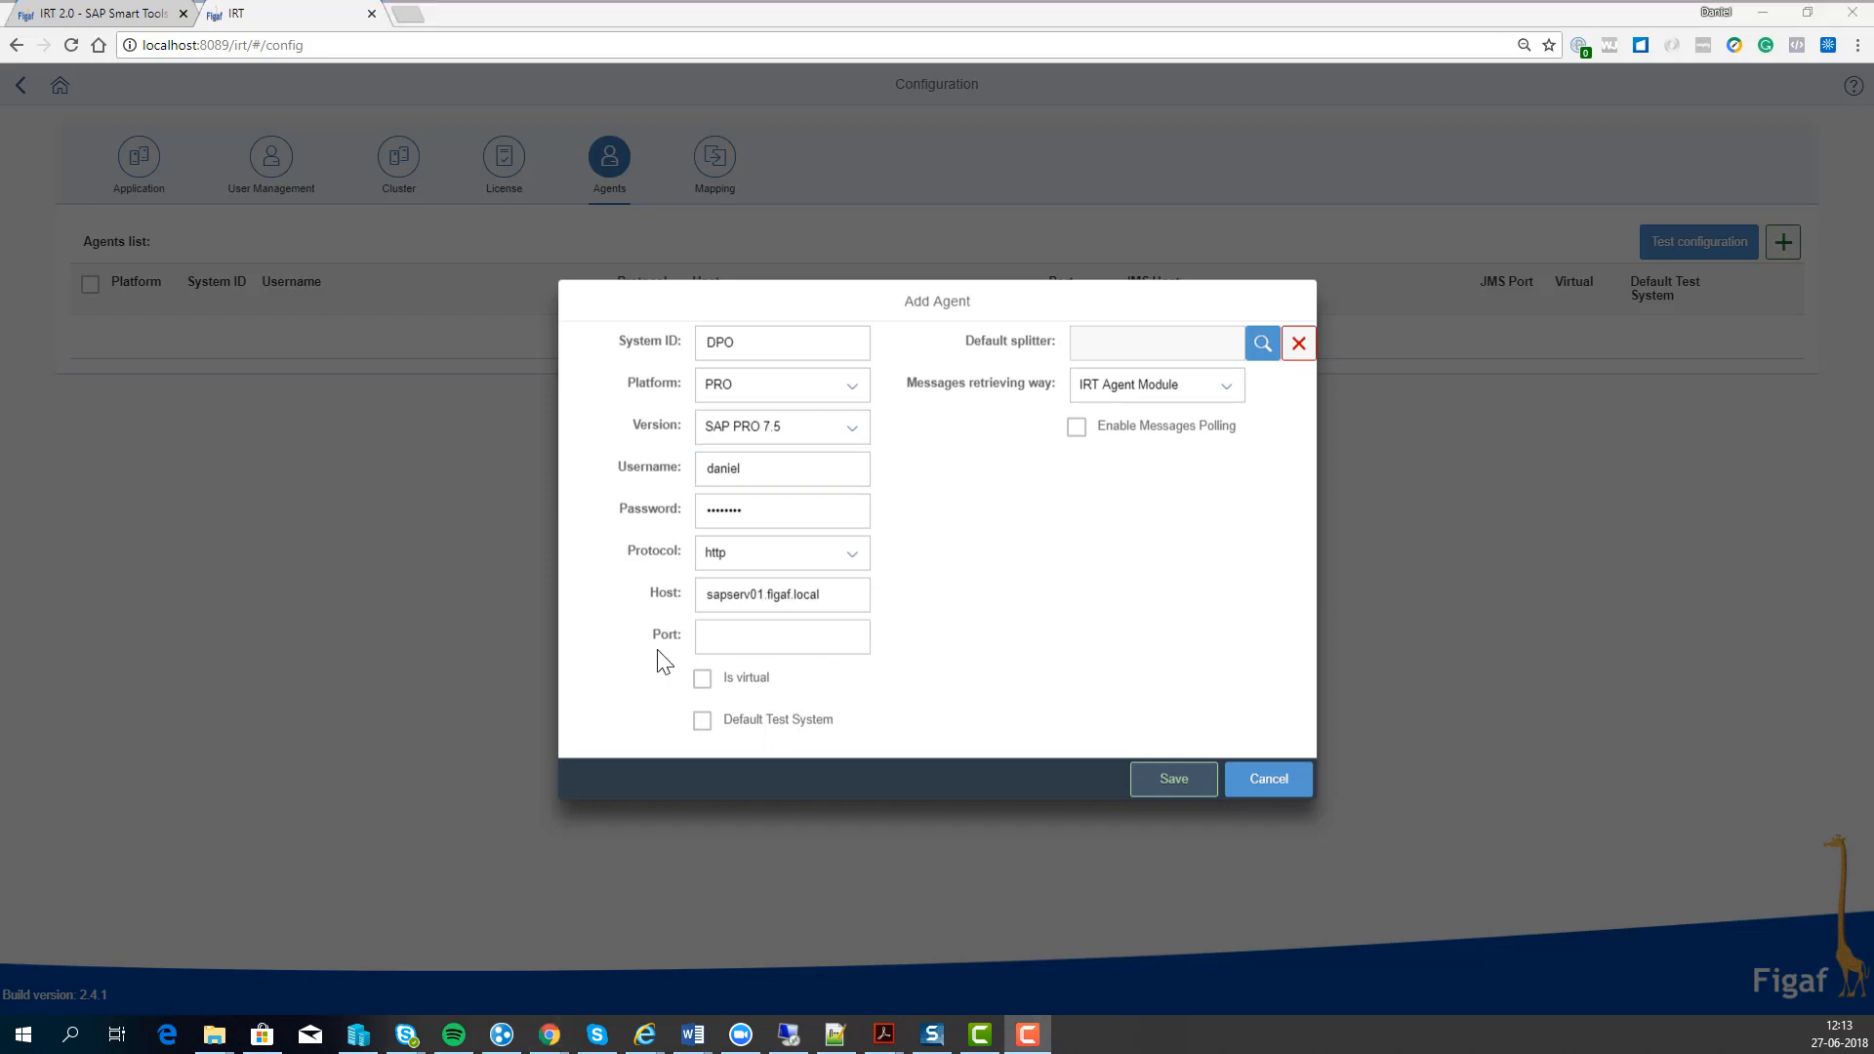
click(705, 639)
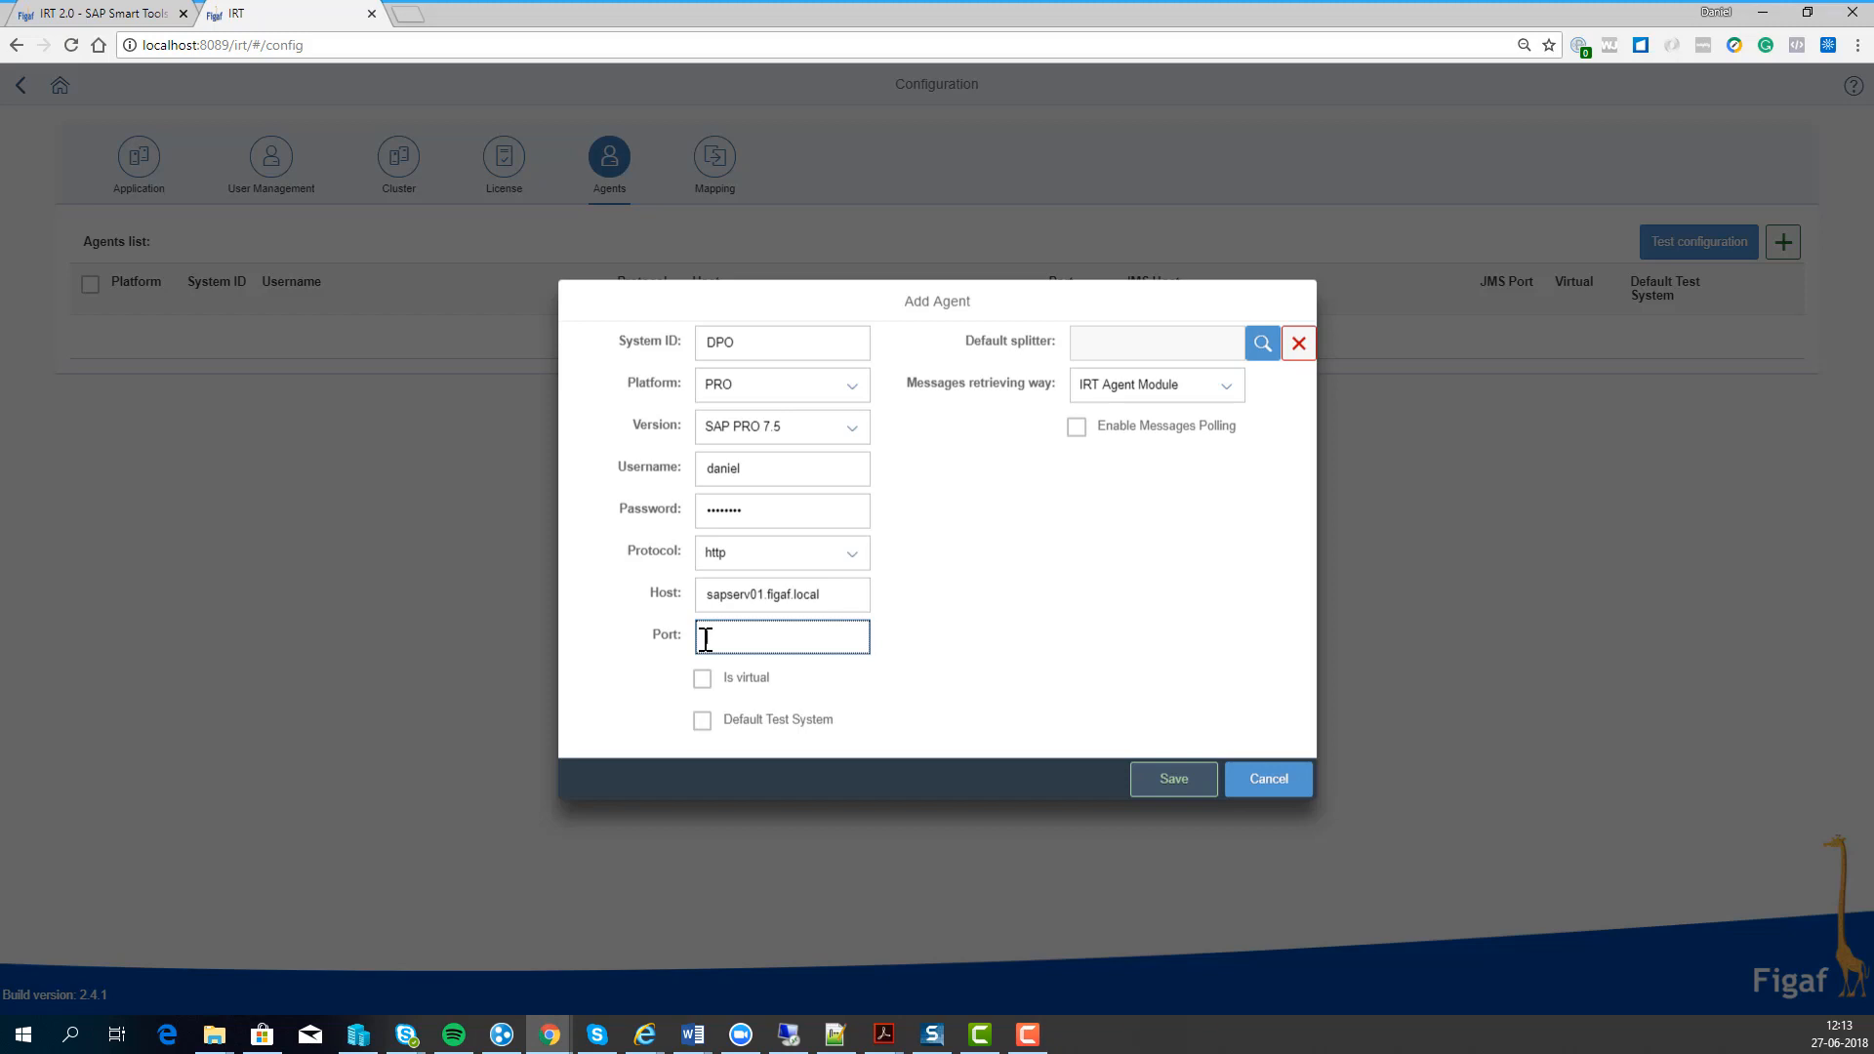
text(50000)
click(723, 723)
Step: Set the messages retrieving way to PI Message Log, enable messages polling without a cron expression, and save the agent
click(1230, 395)
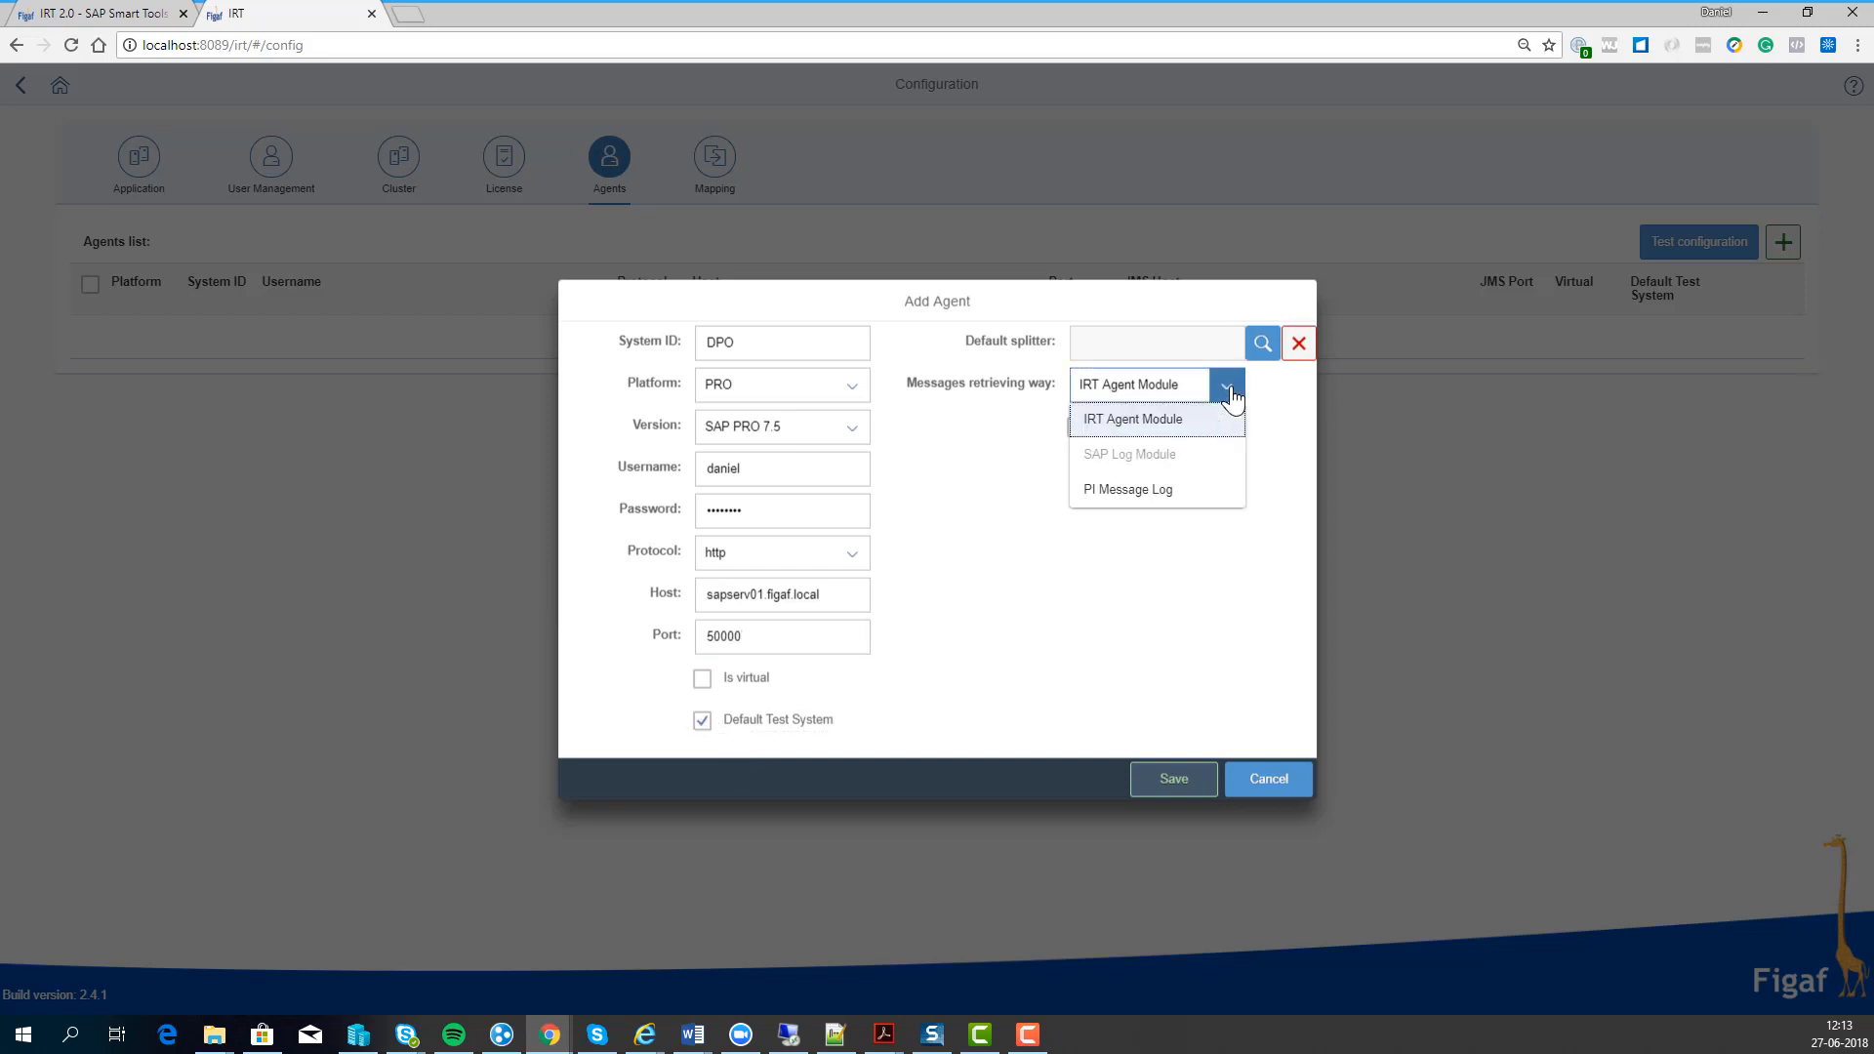
click(1230, 394)
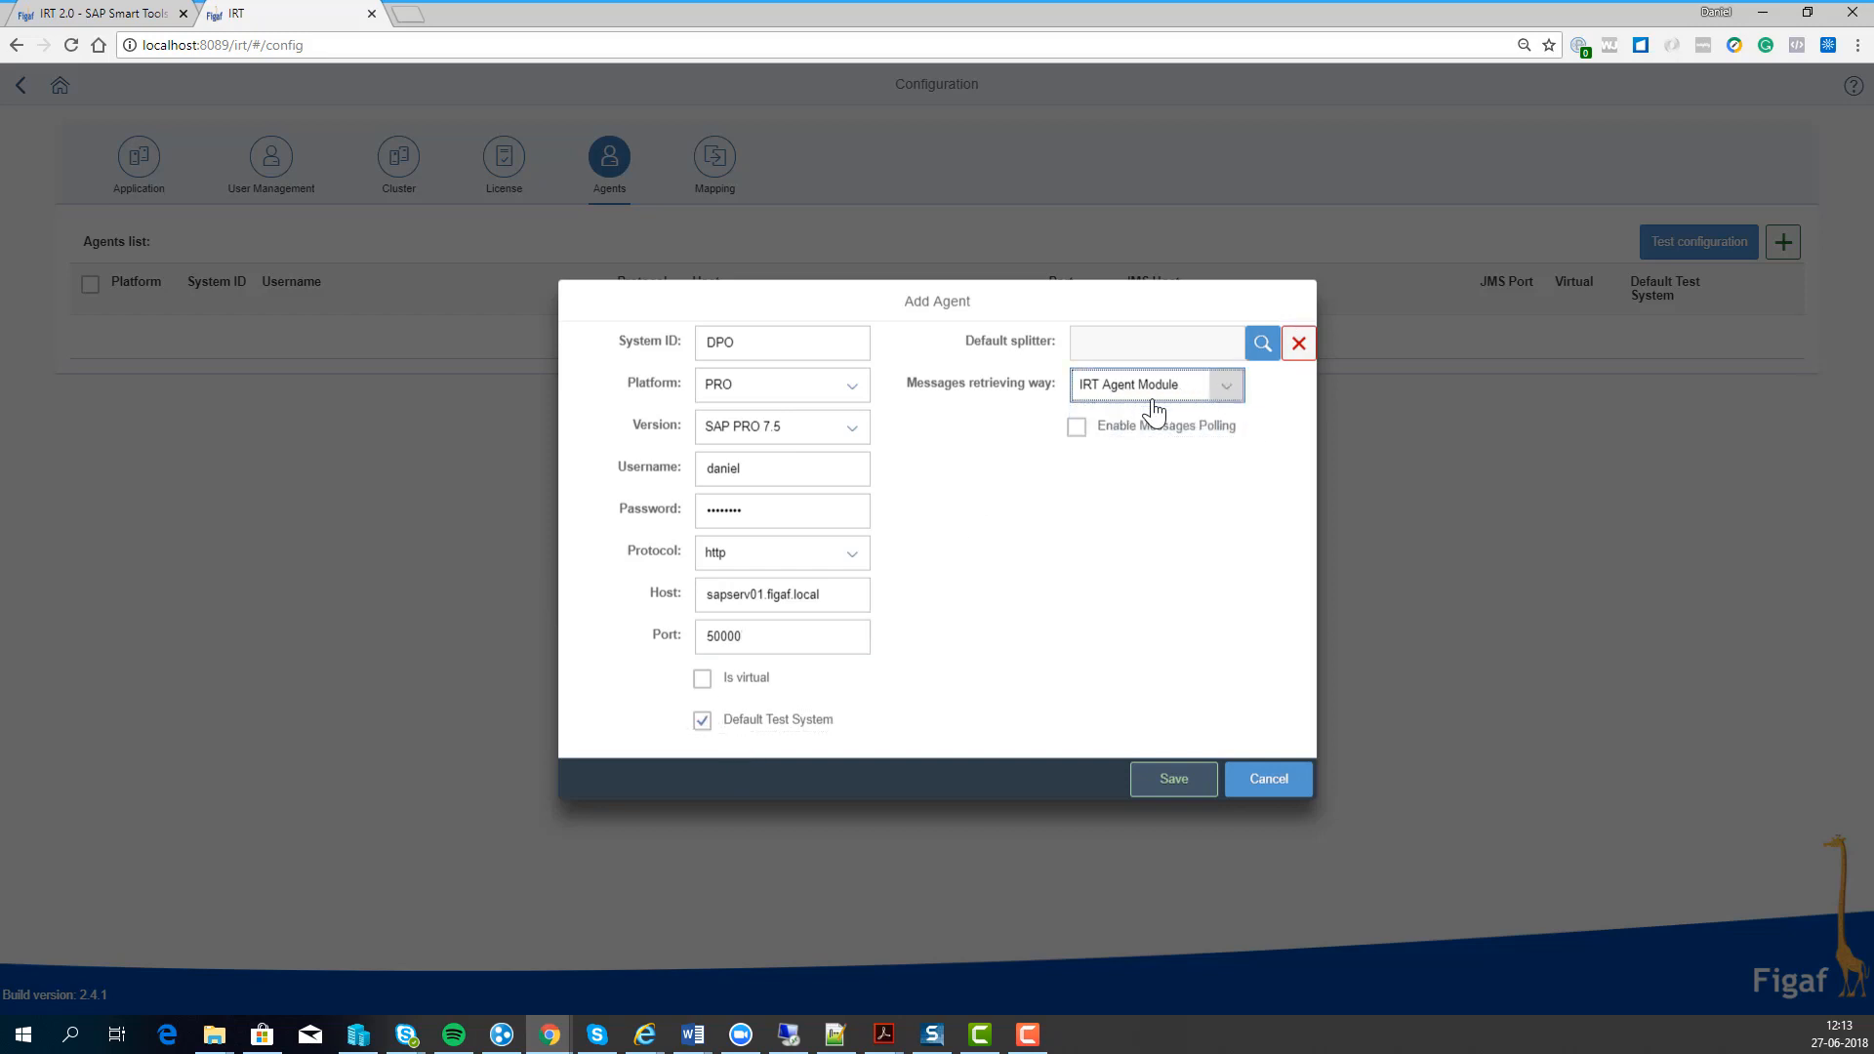
click(1225, 389)
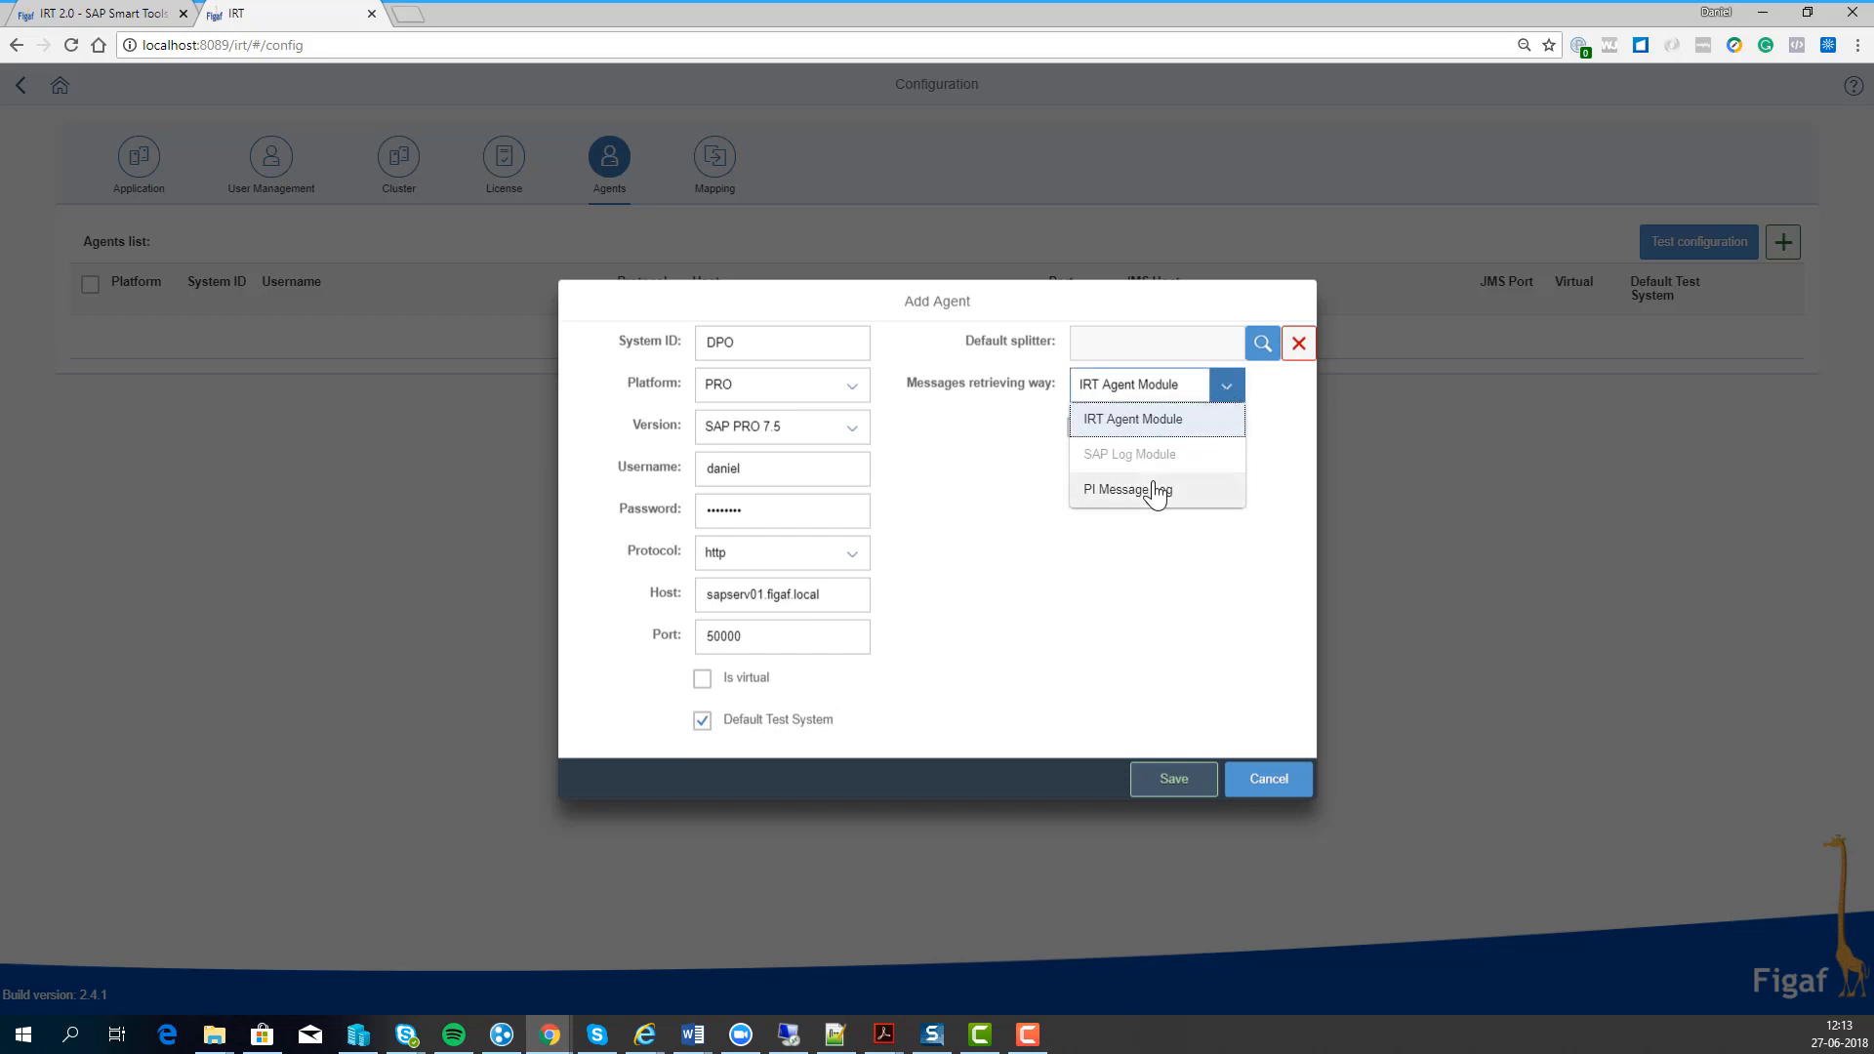
click(1156, 491)
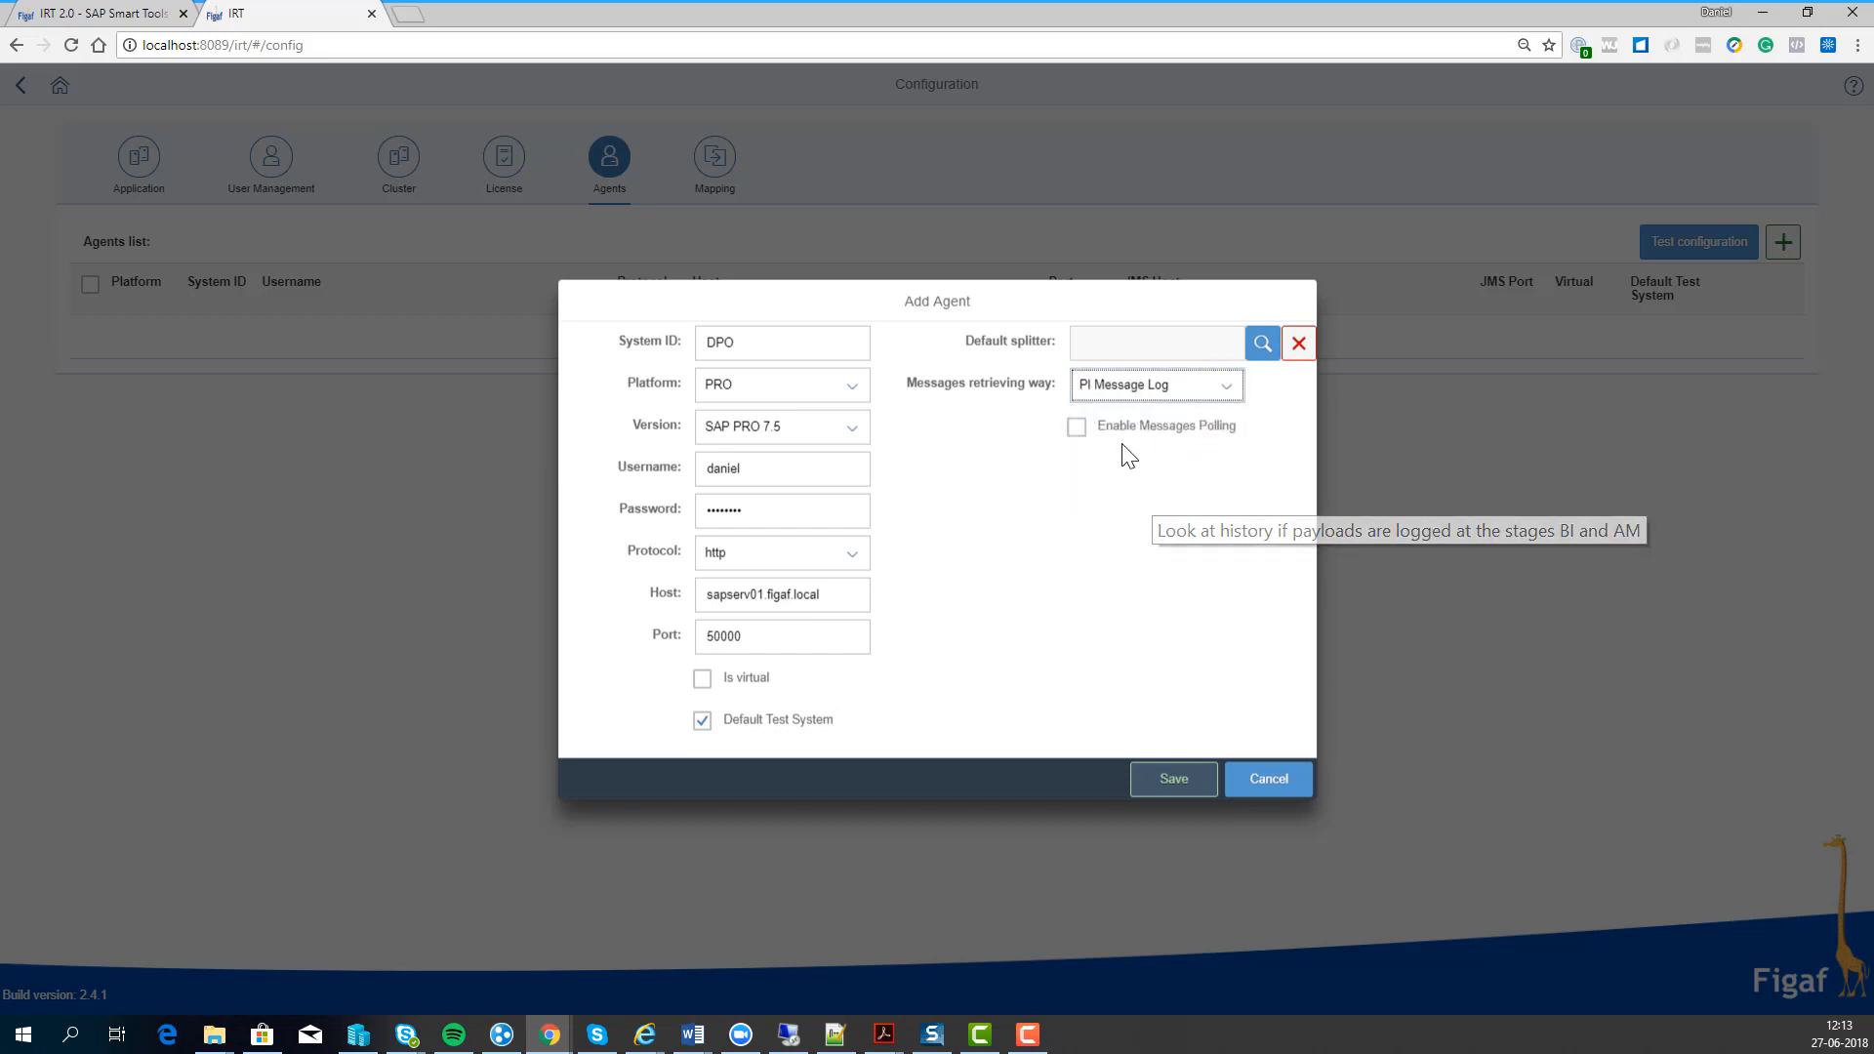
click(1092, 435)
click(1096, 465)
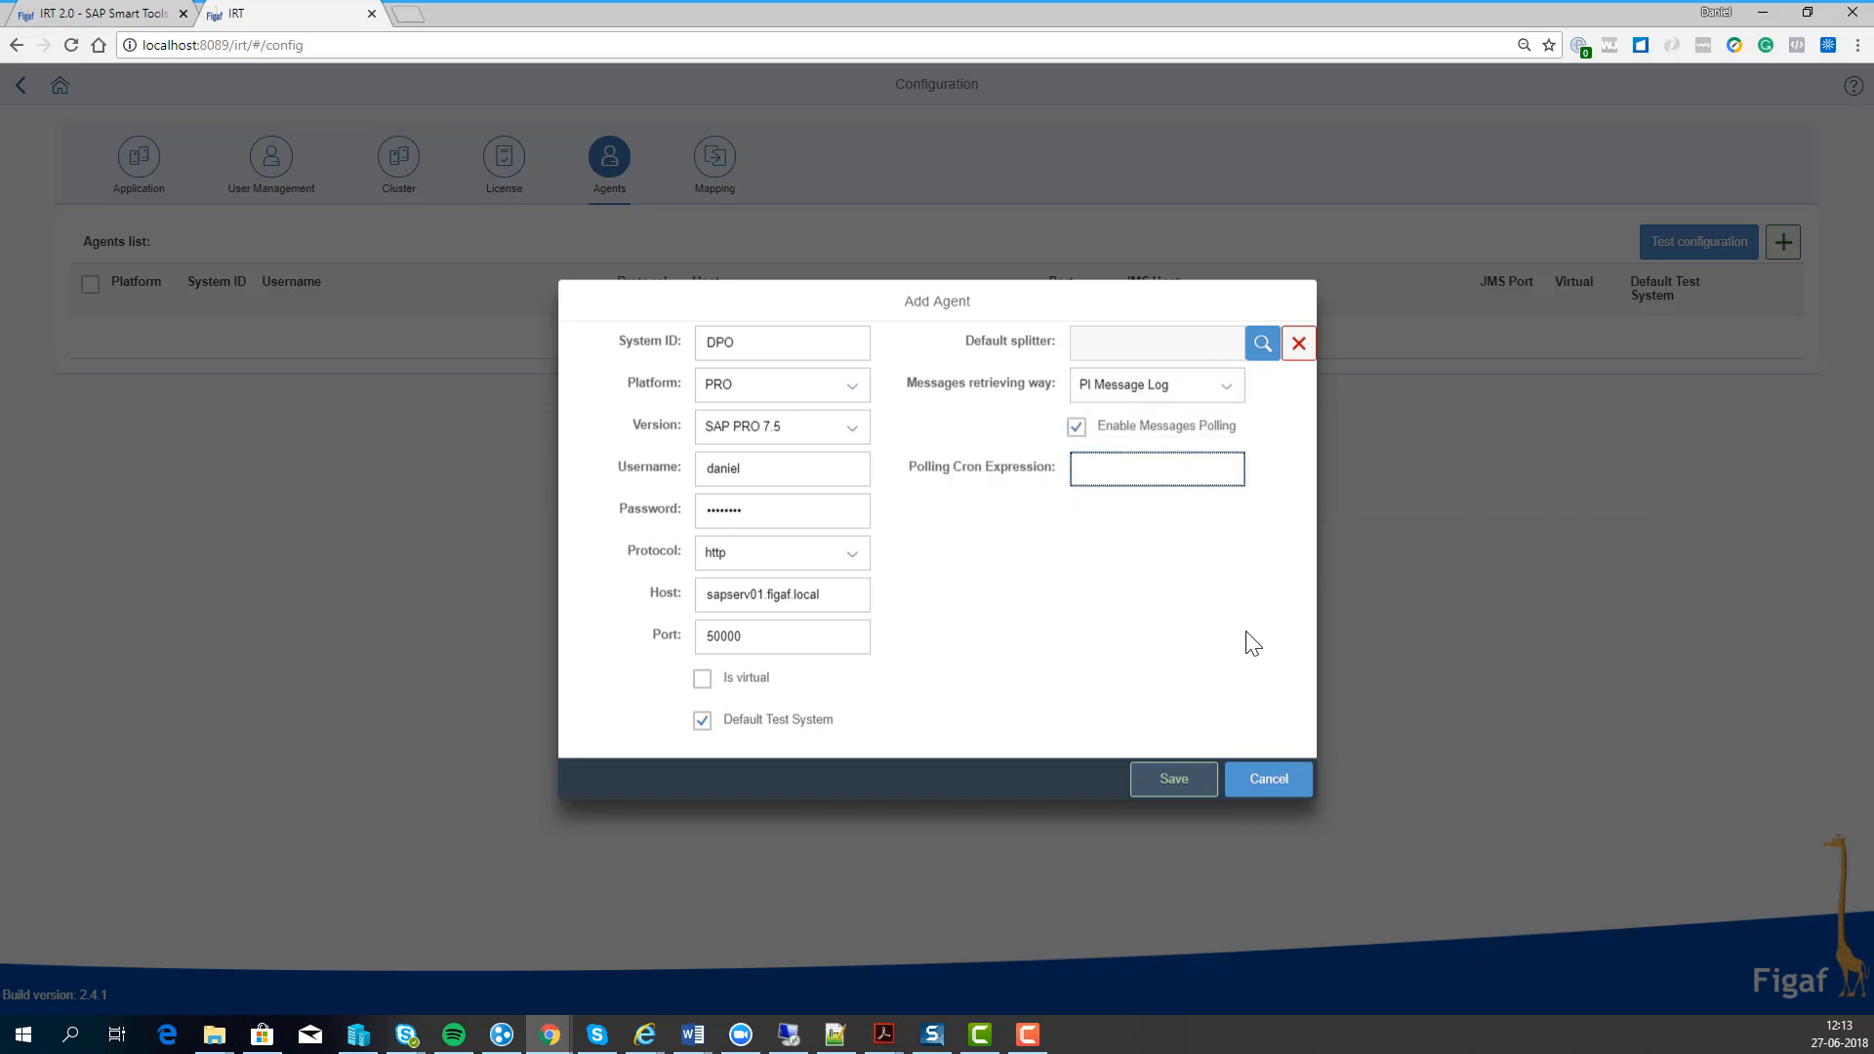
click(1143, 783)
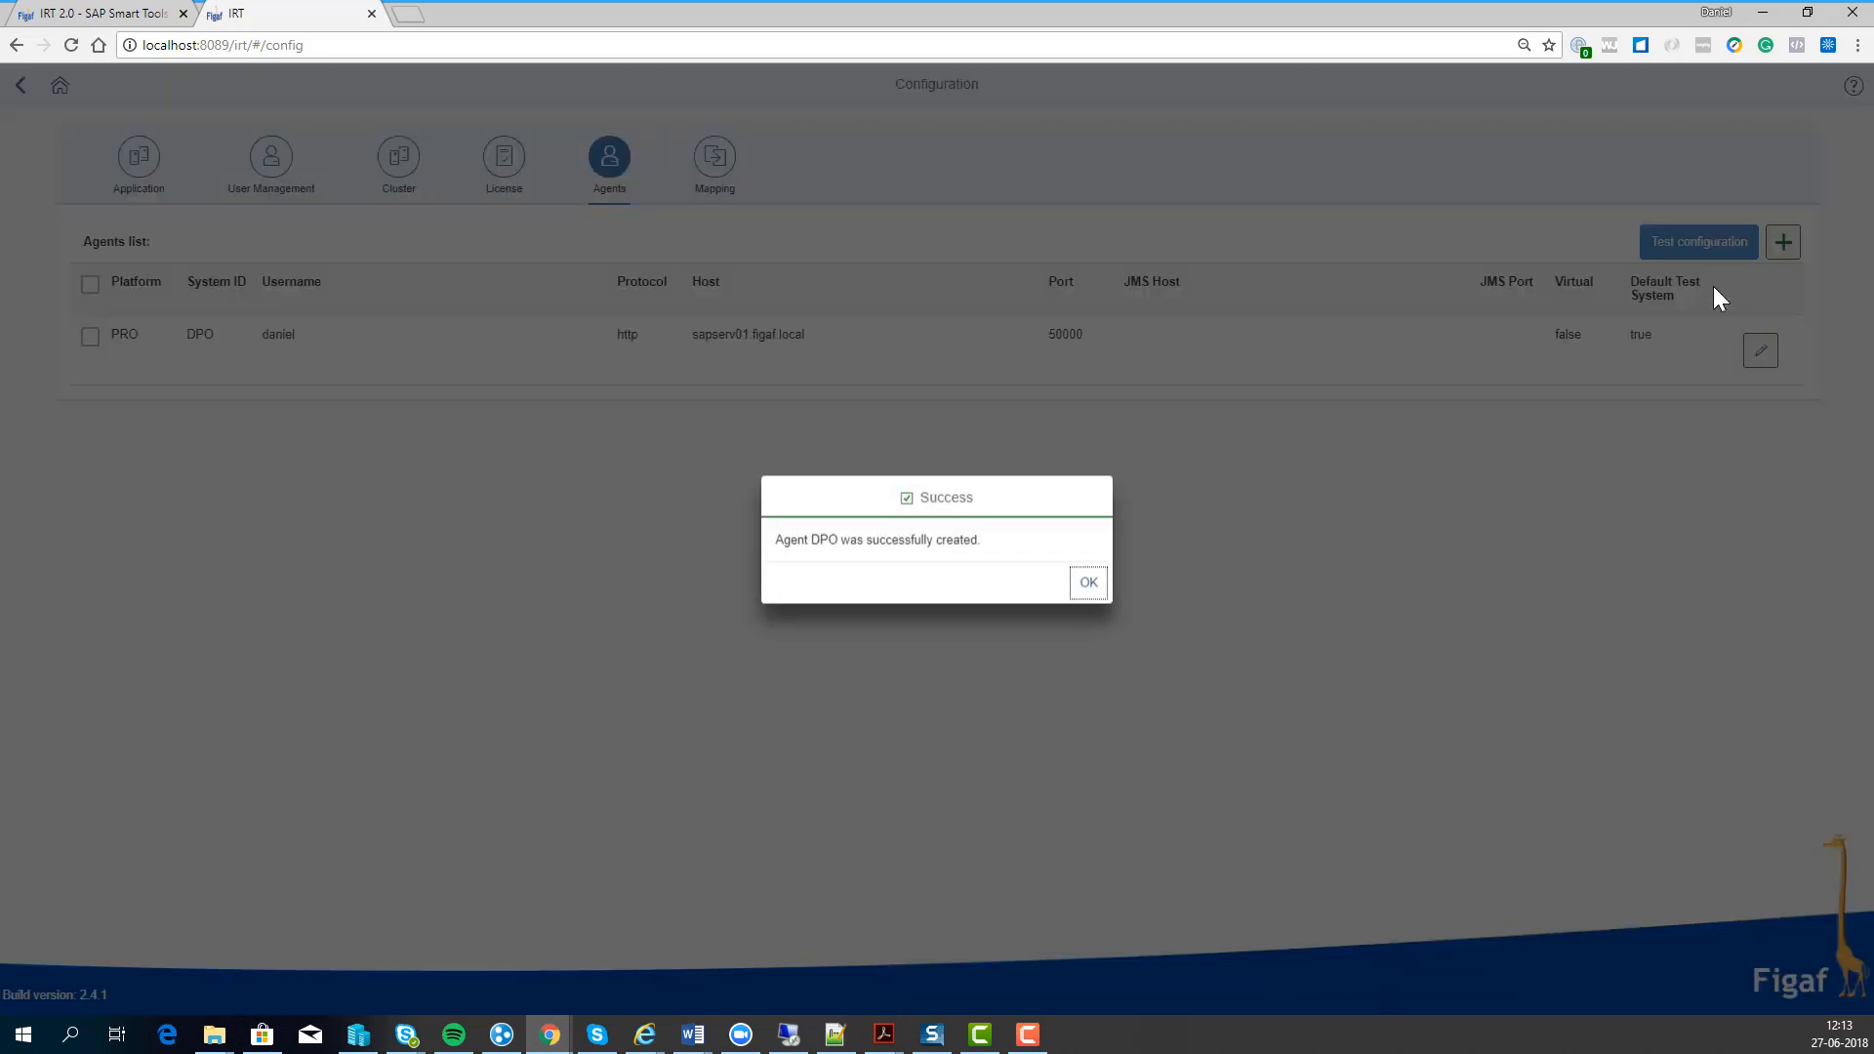
click(1087, 582)
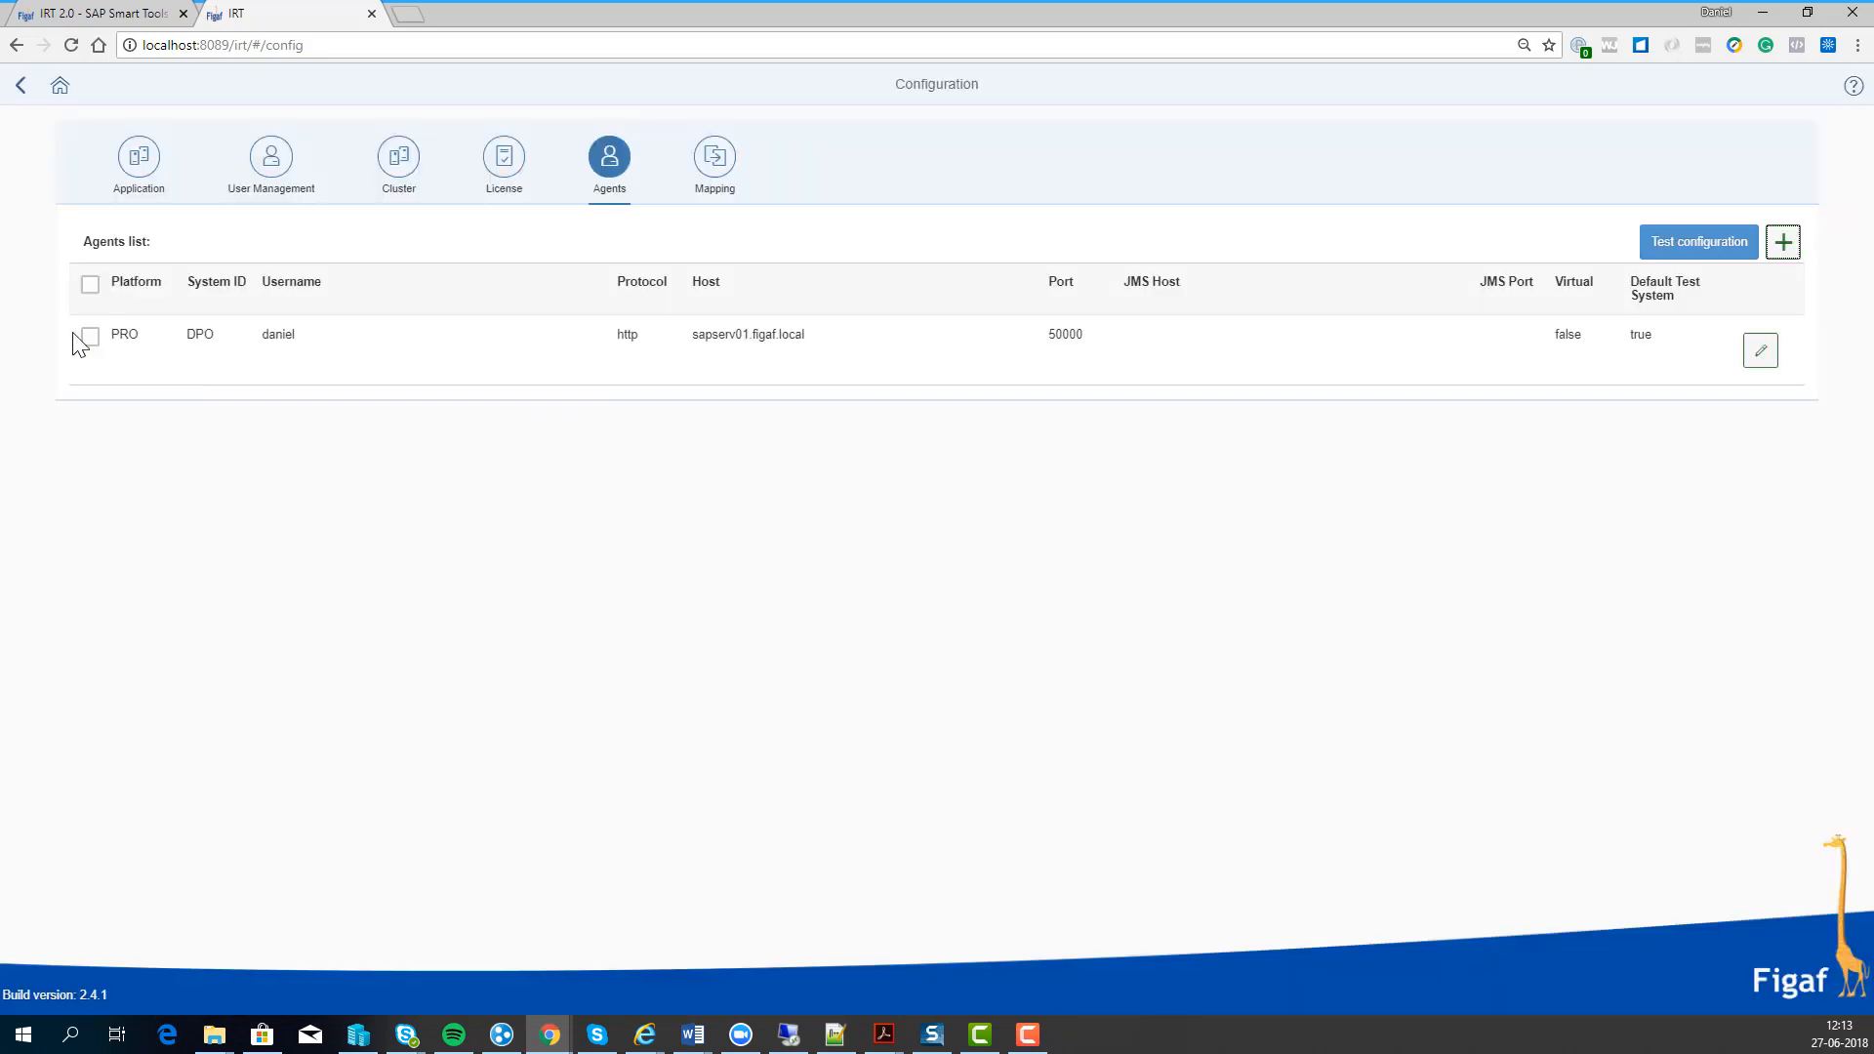
Step: Test the configuration of the DPO agent and close the test results
click(90, 337)
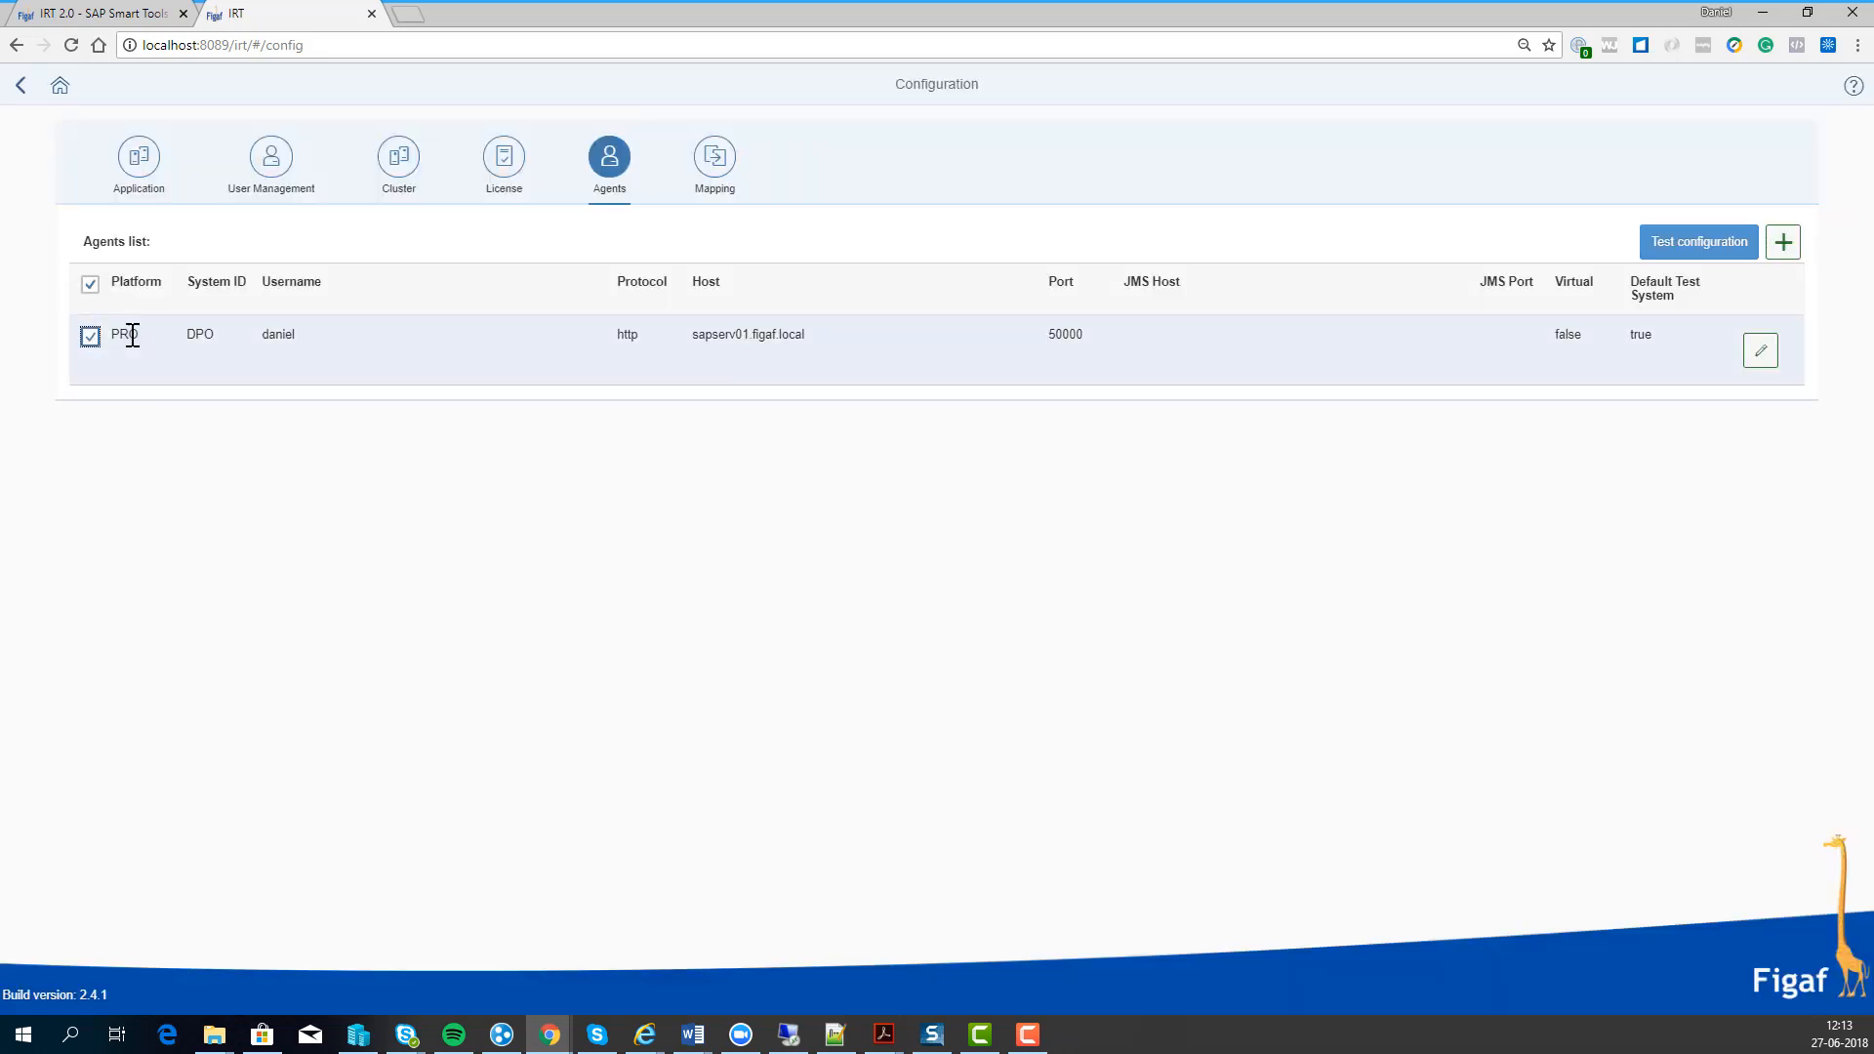
click(1705, 244)
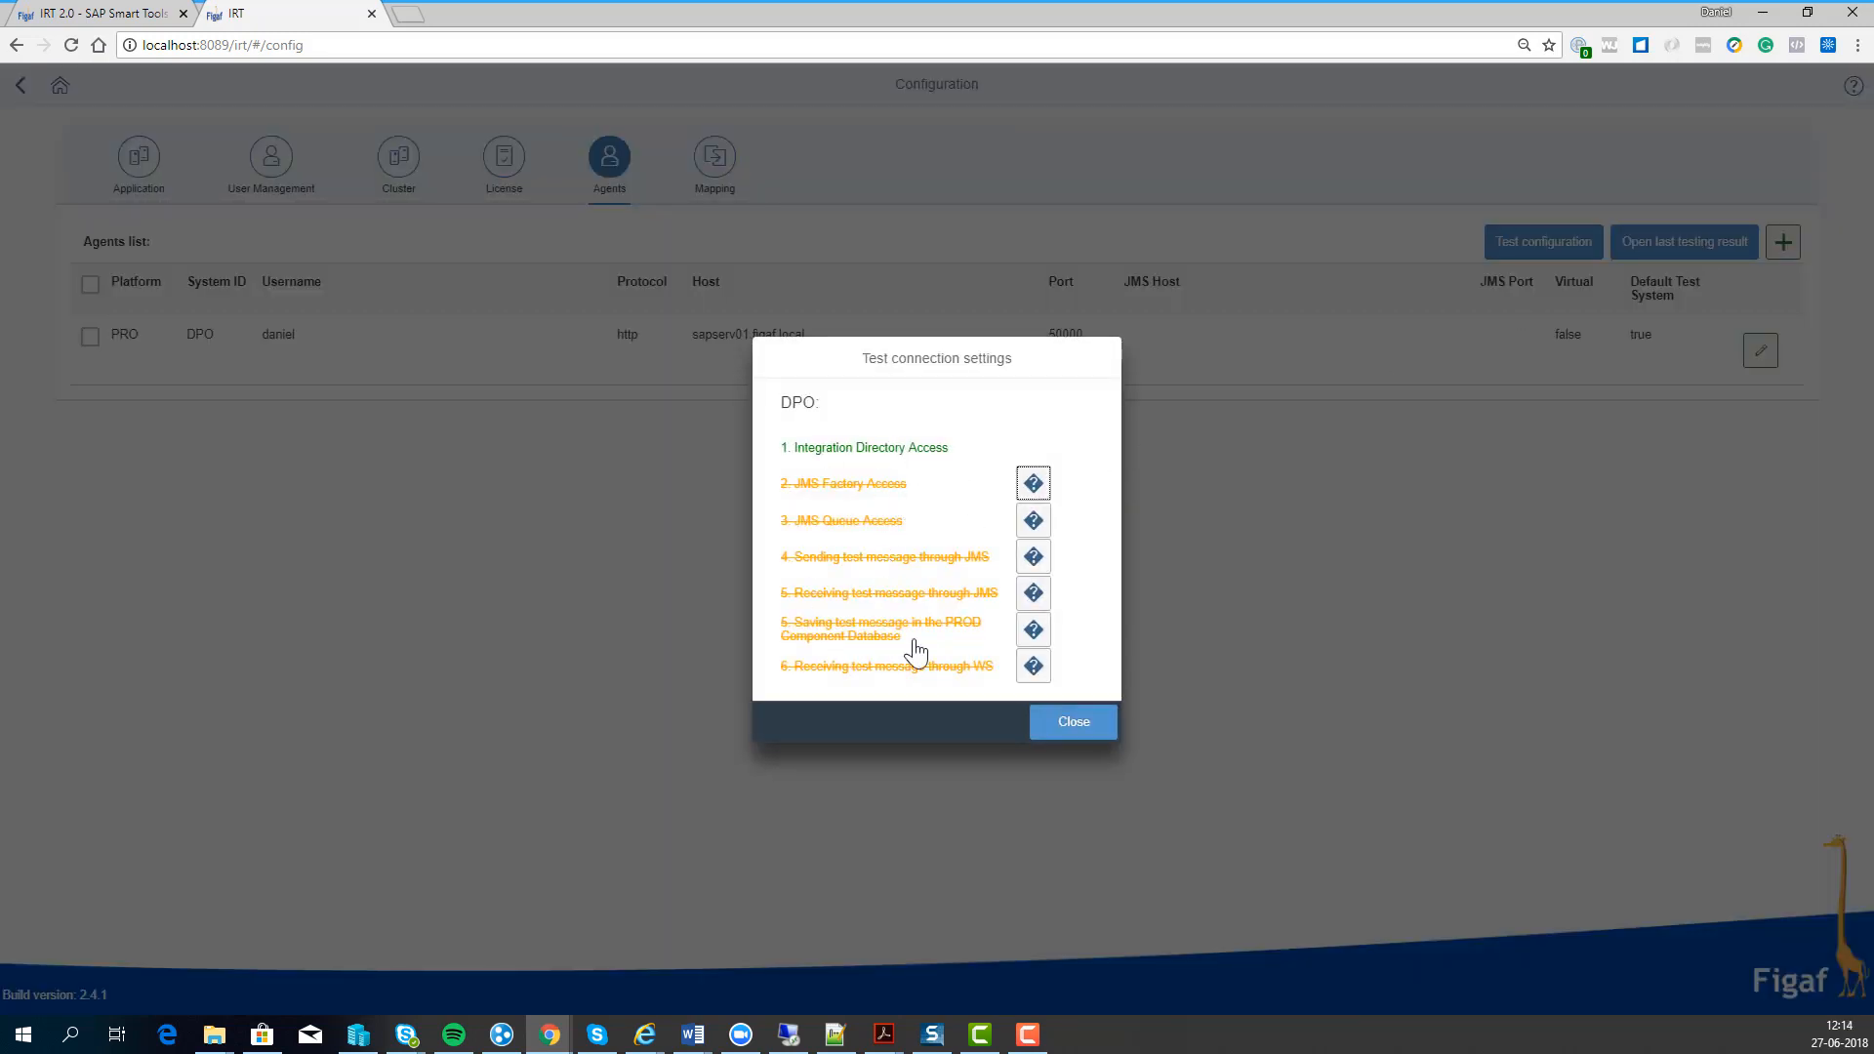
click(1048, 732)
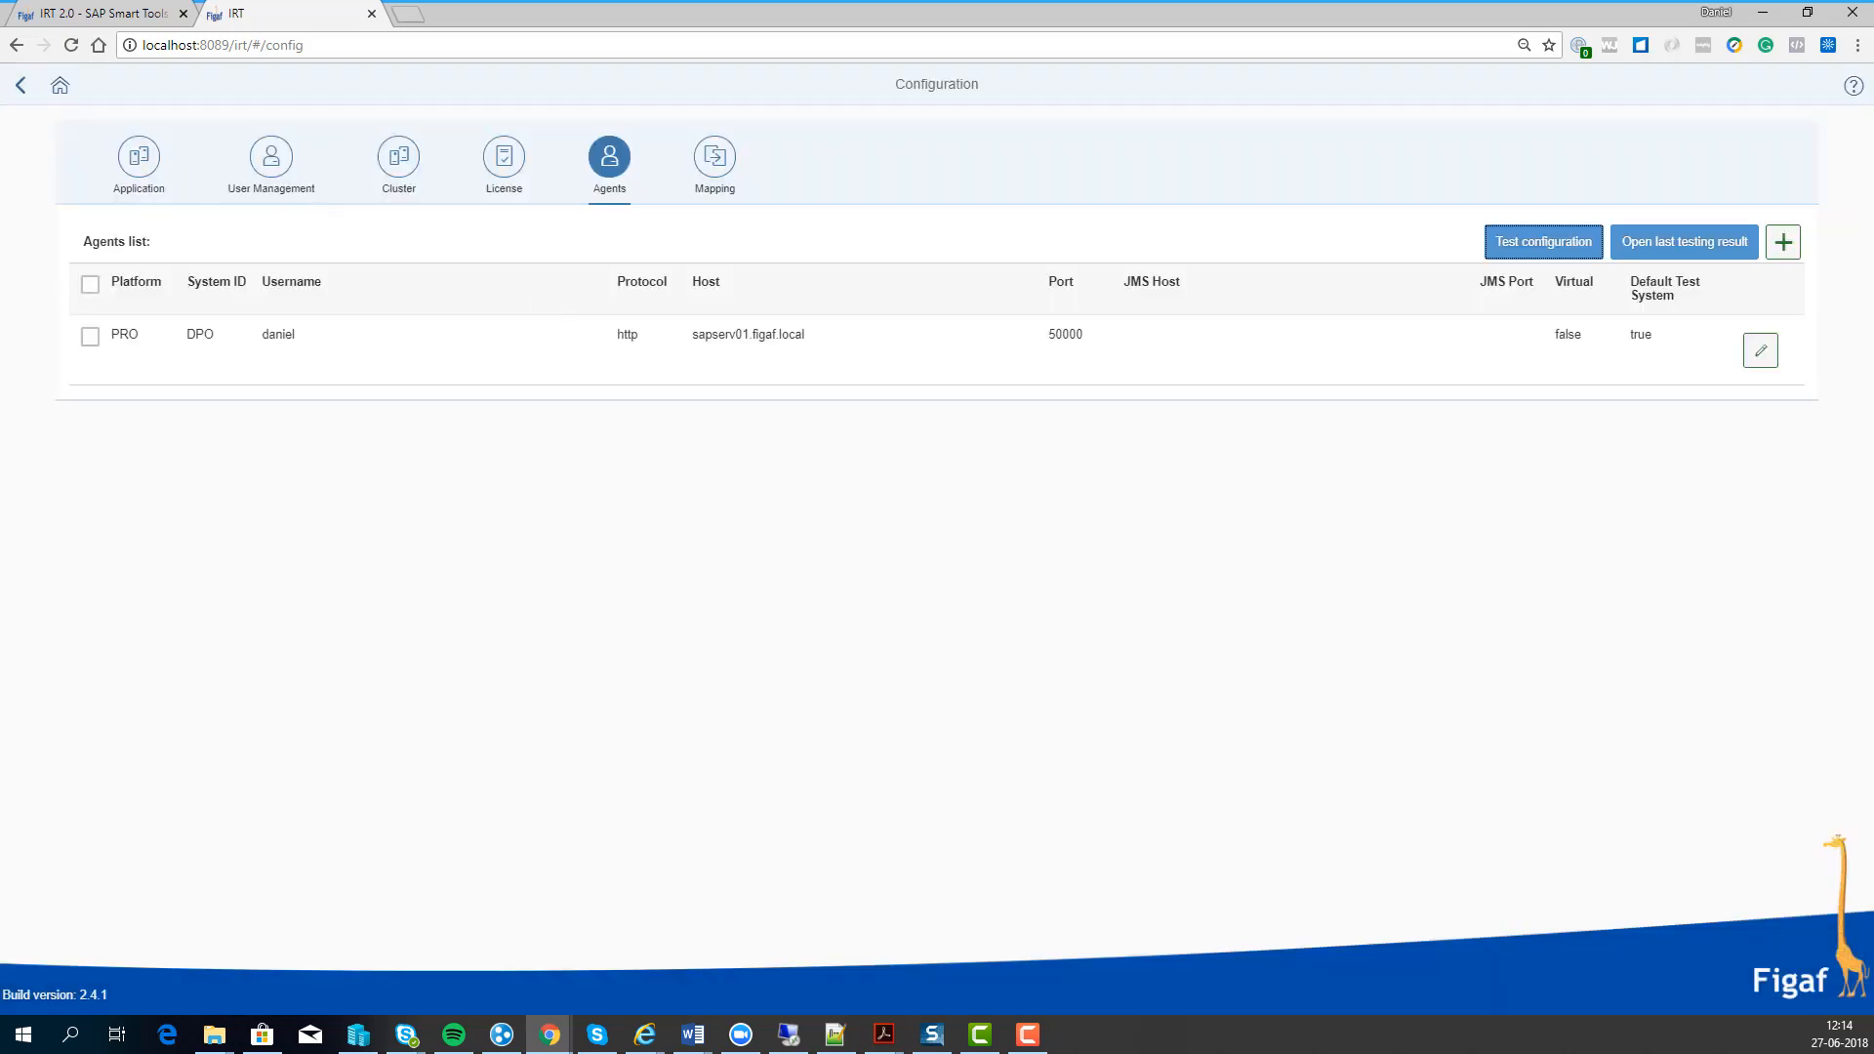
Step: Open Integration Objects from the home page and synchronize the objects of the DPO agent
click(60, 84)
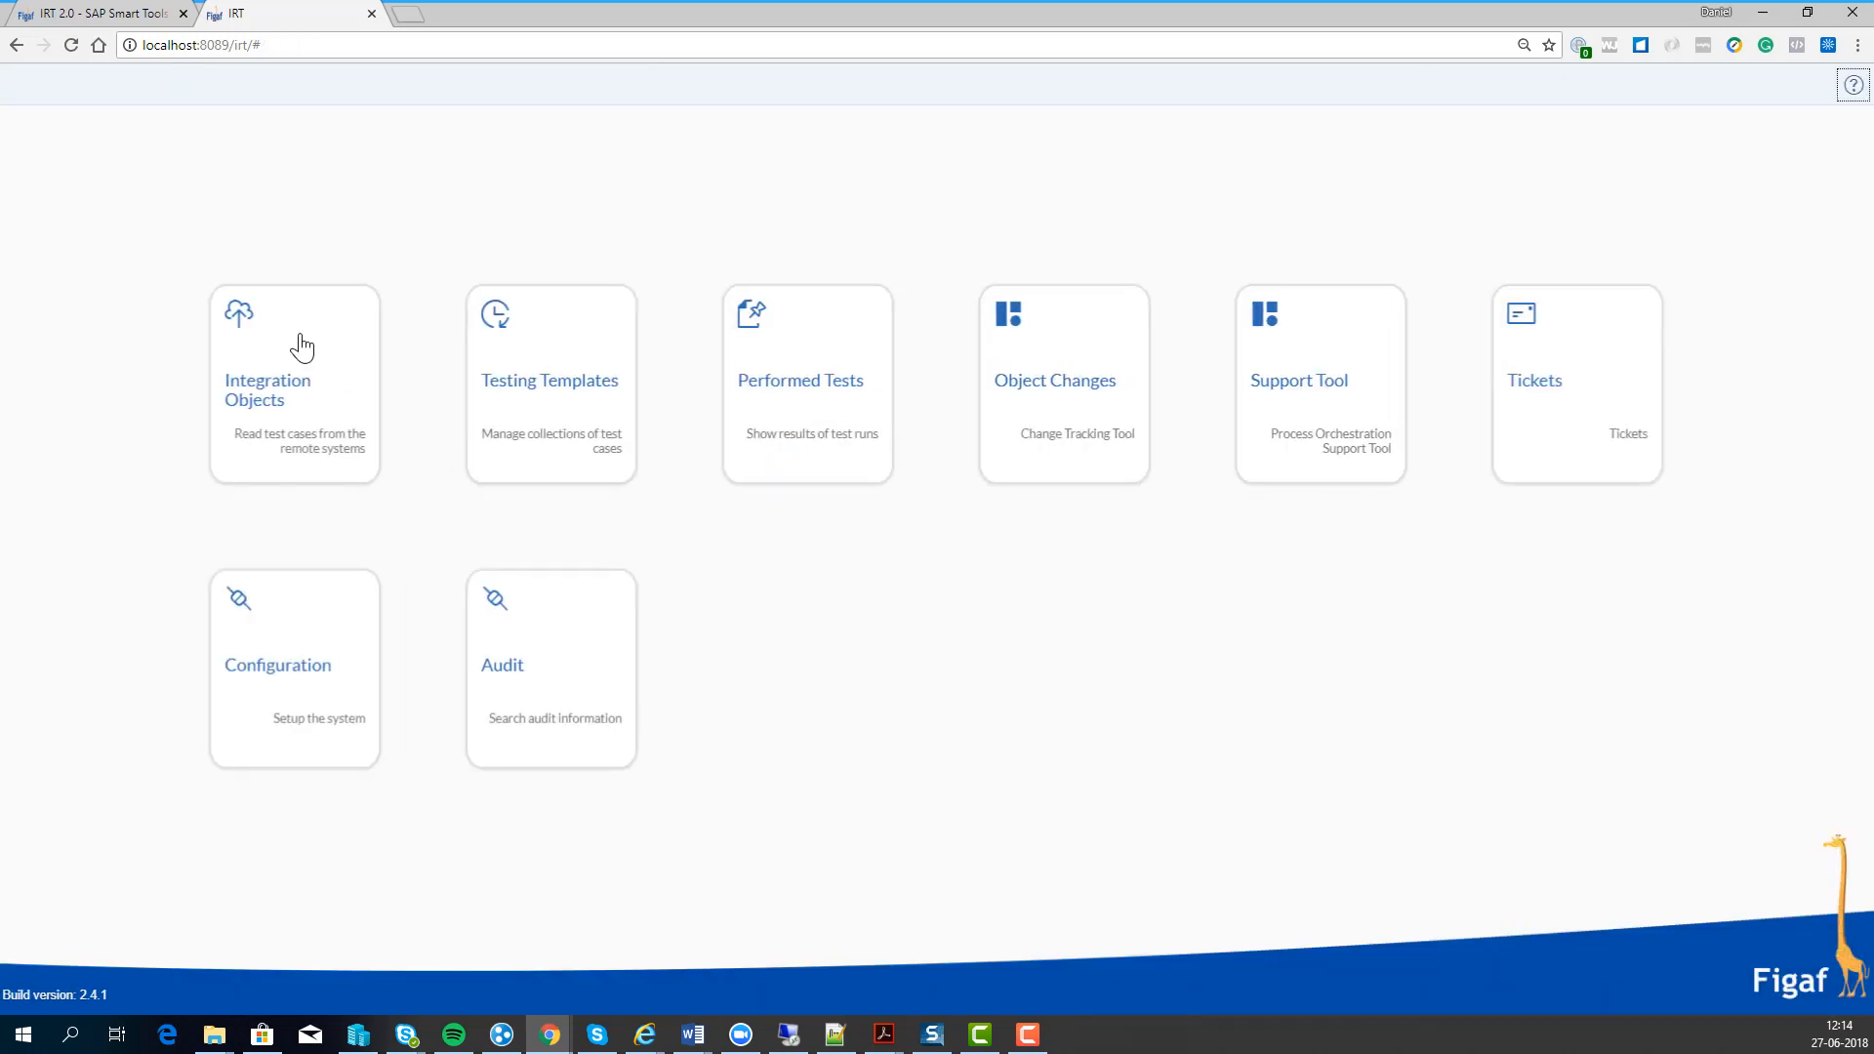
click(302, 347)
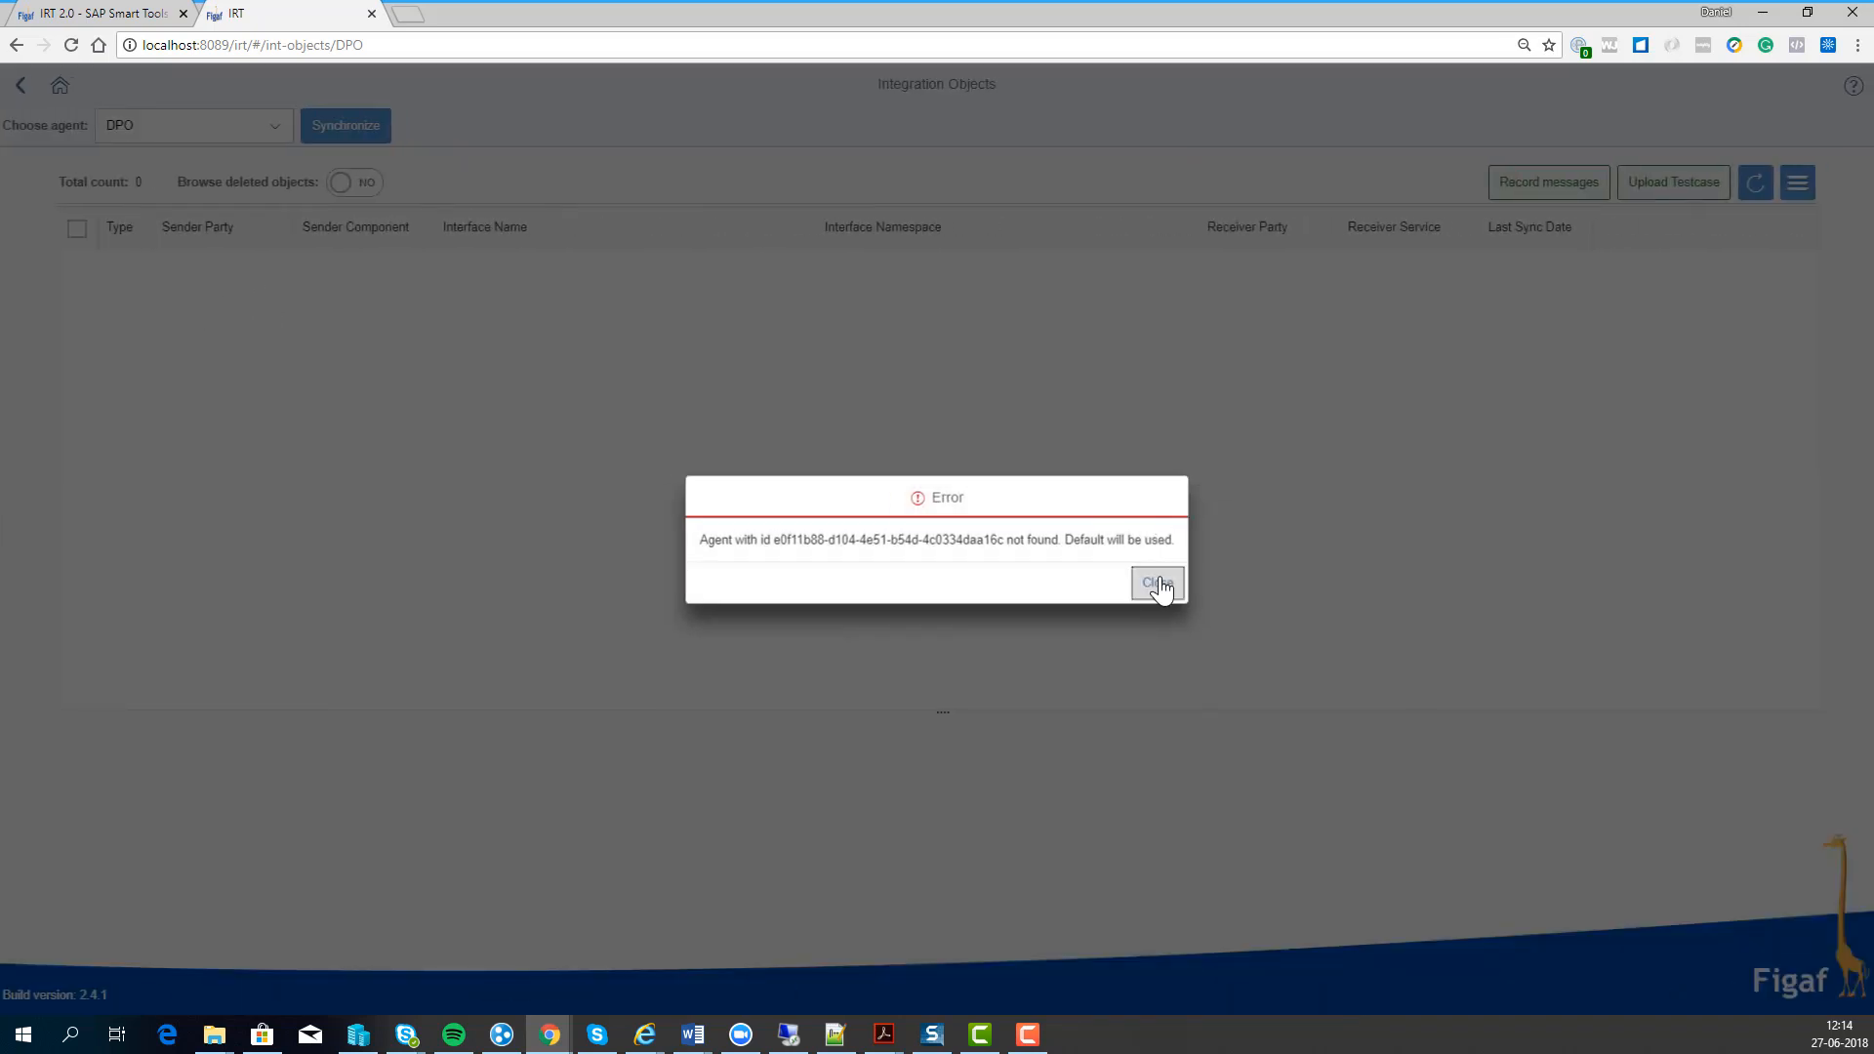
click(1157, 583)
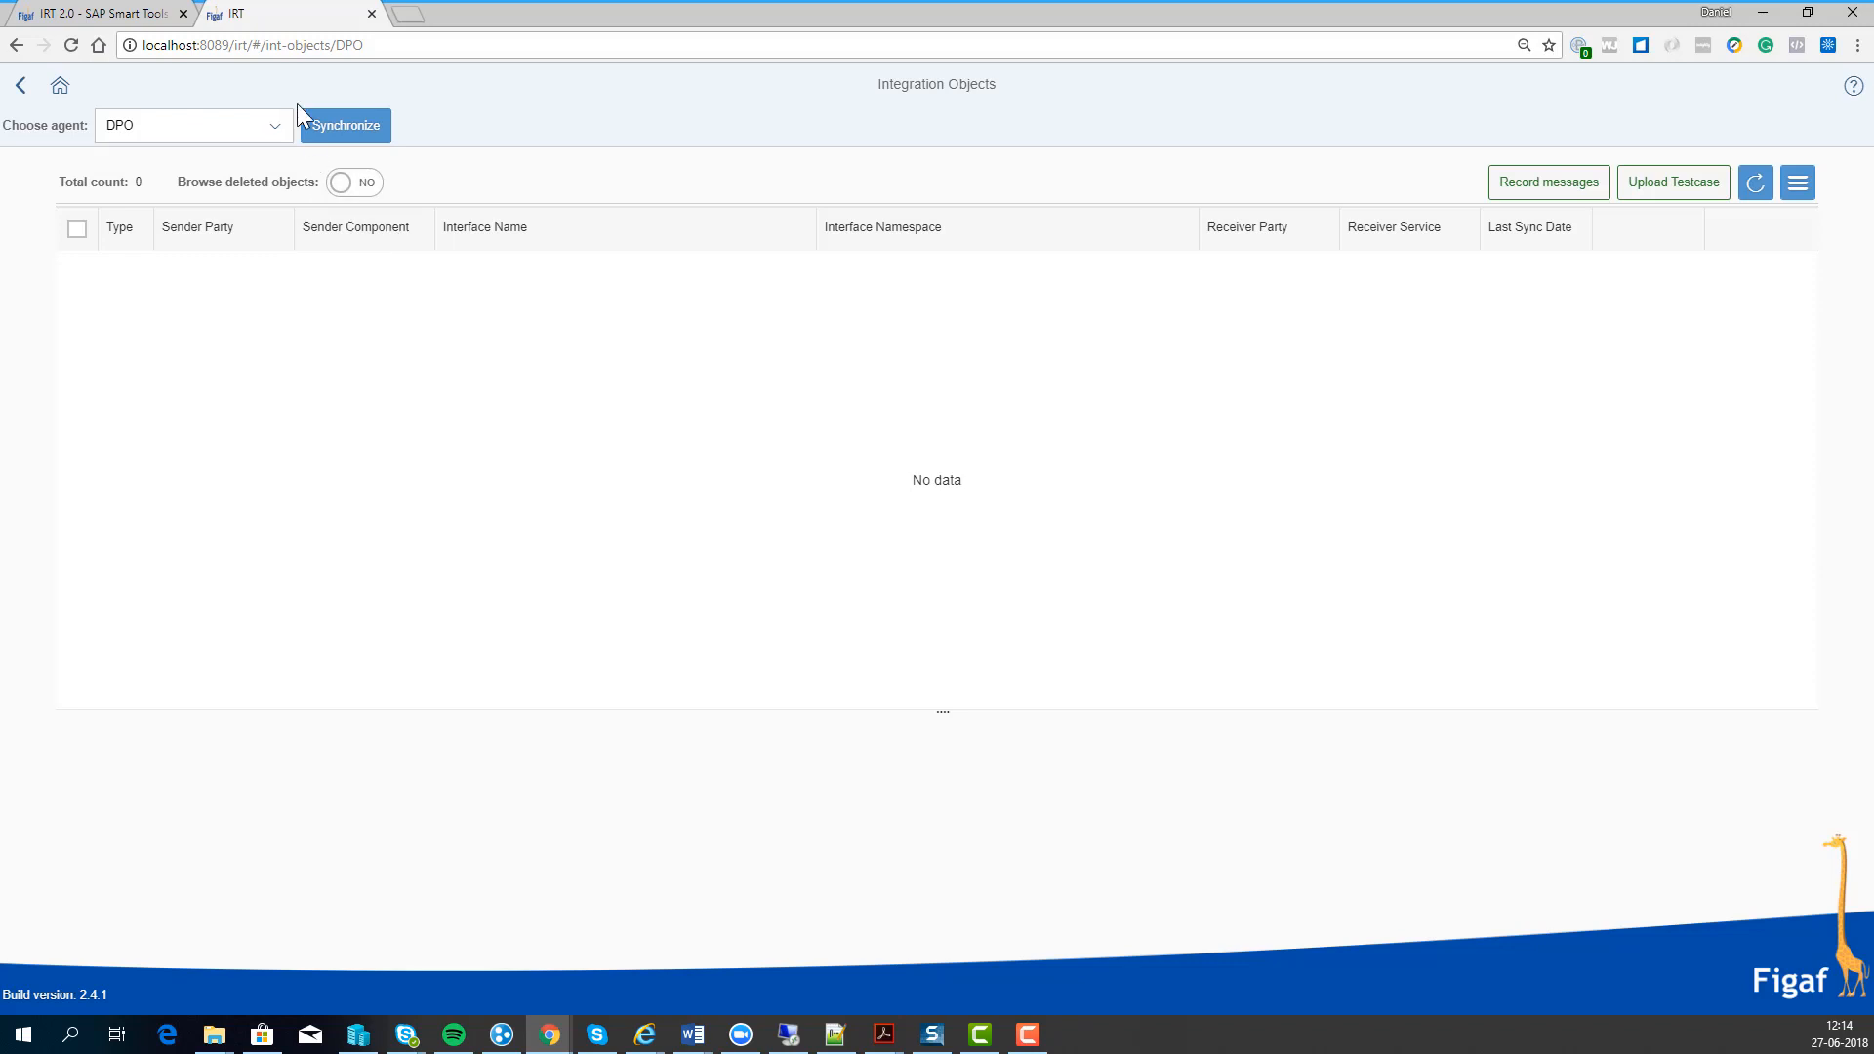
click(335, 142)
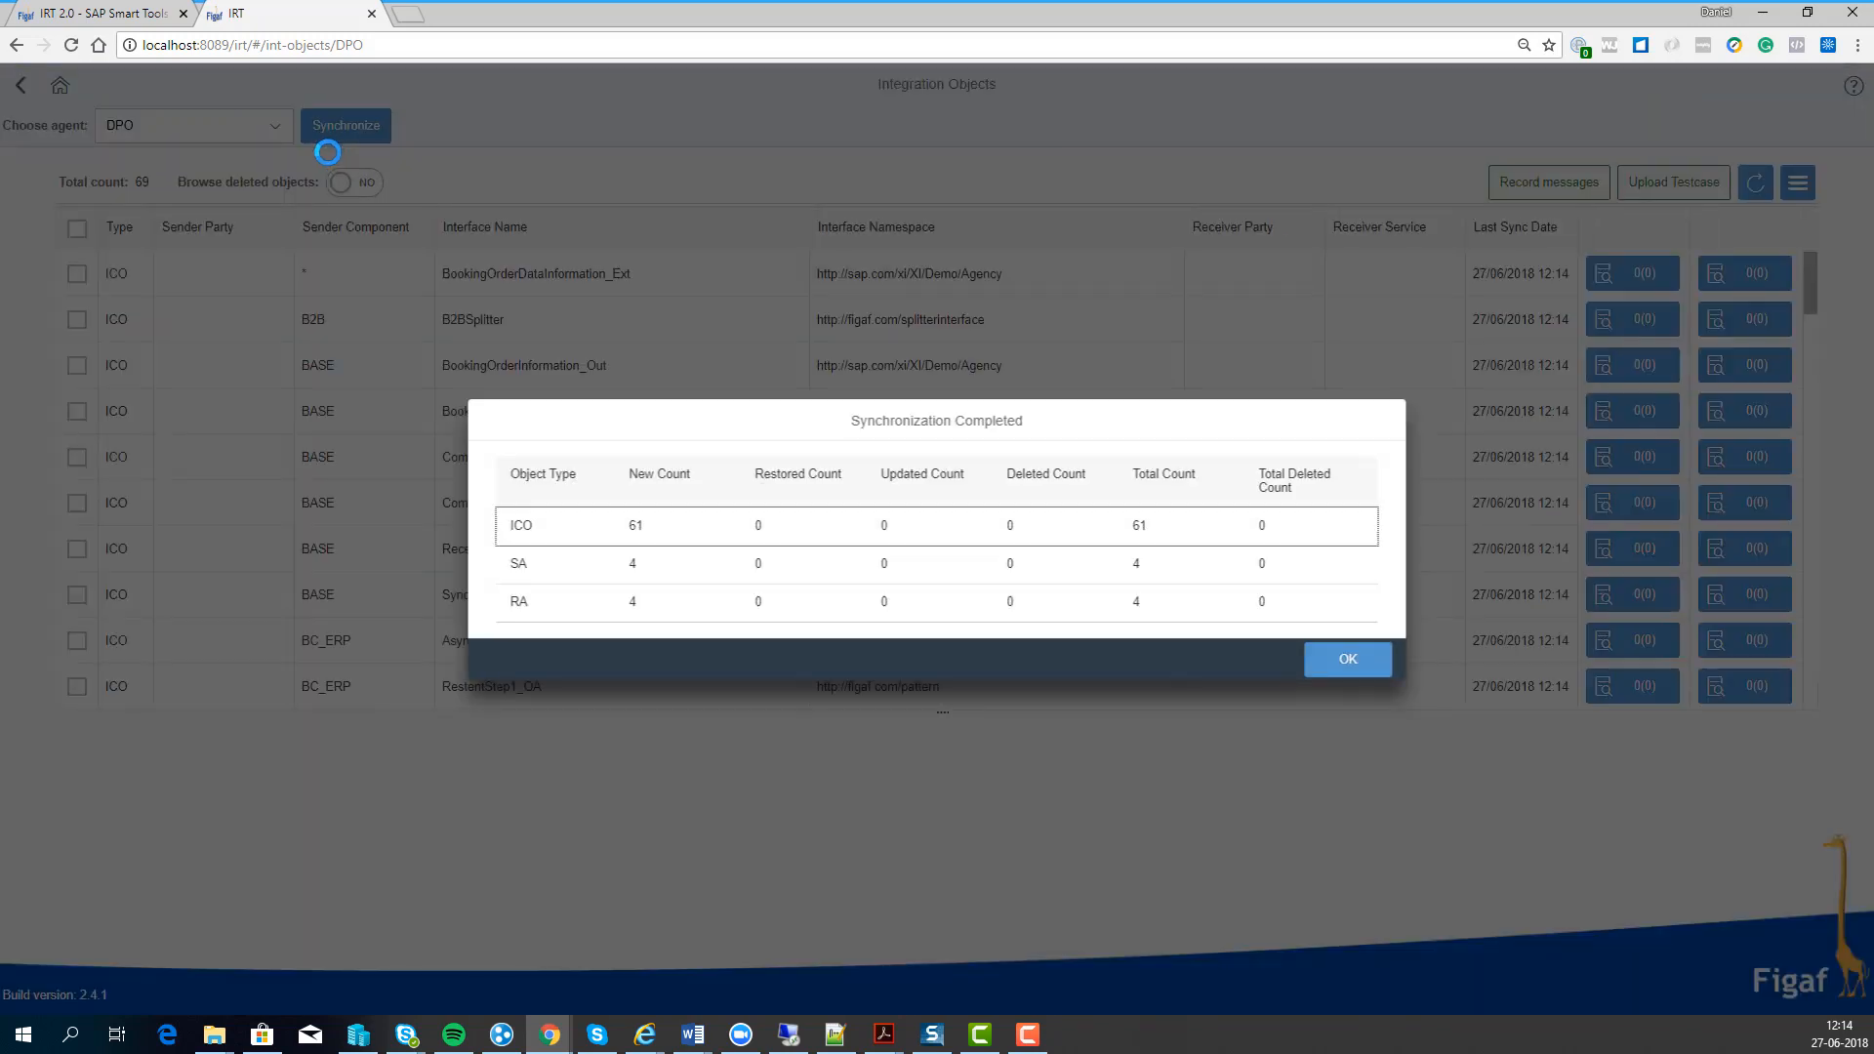
click(1353, 661)
Step: Filter the integration objects by sender component "multi"
click(391, 231)
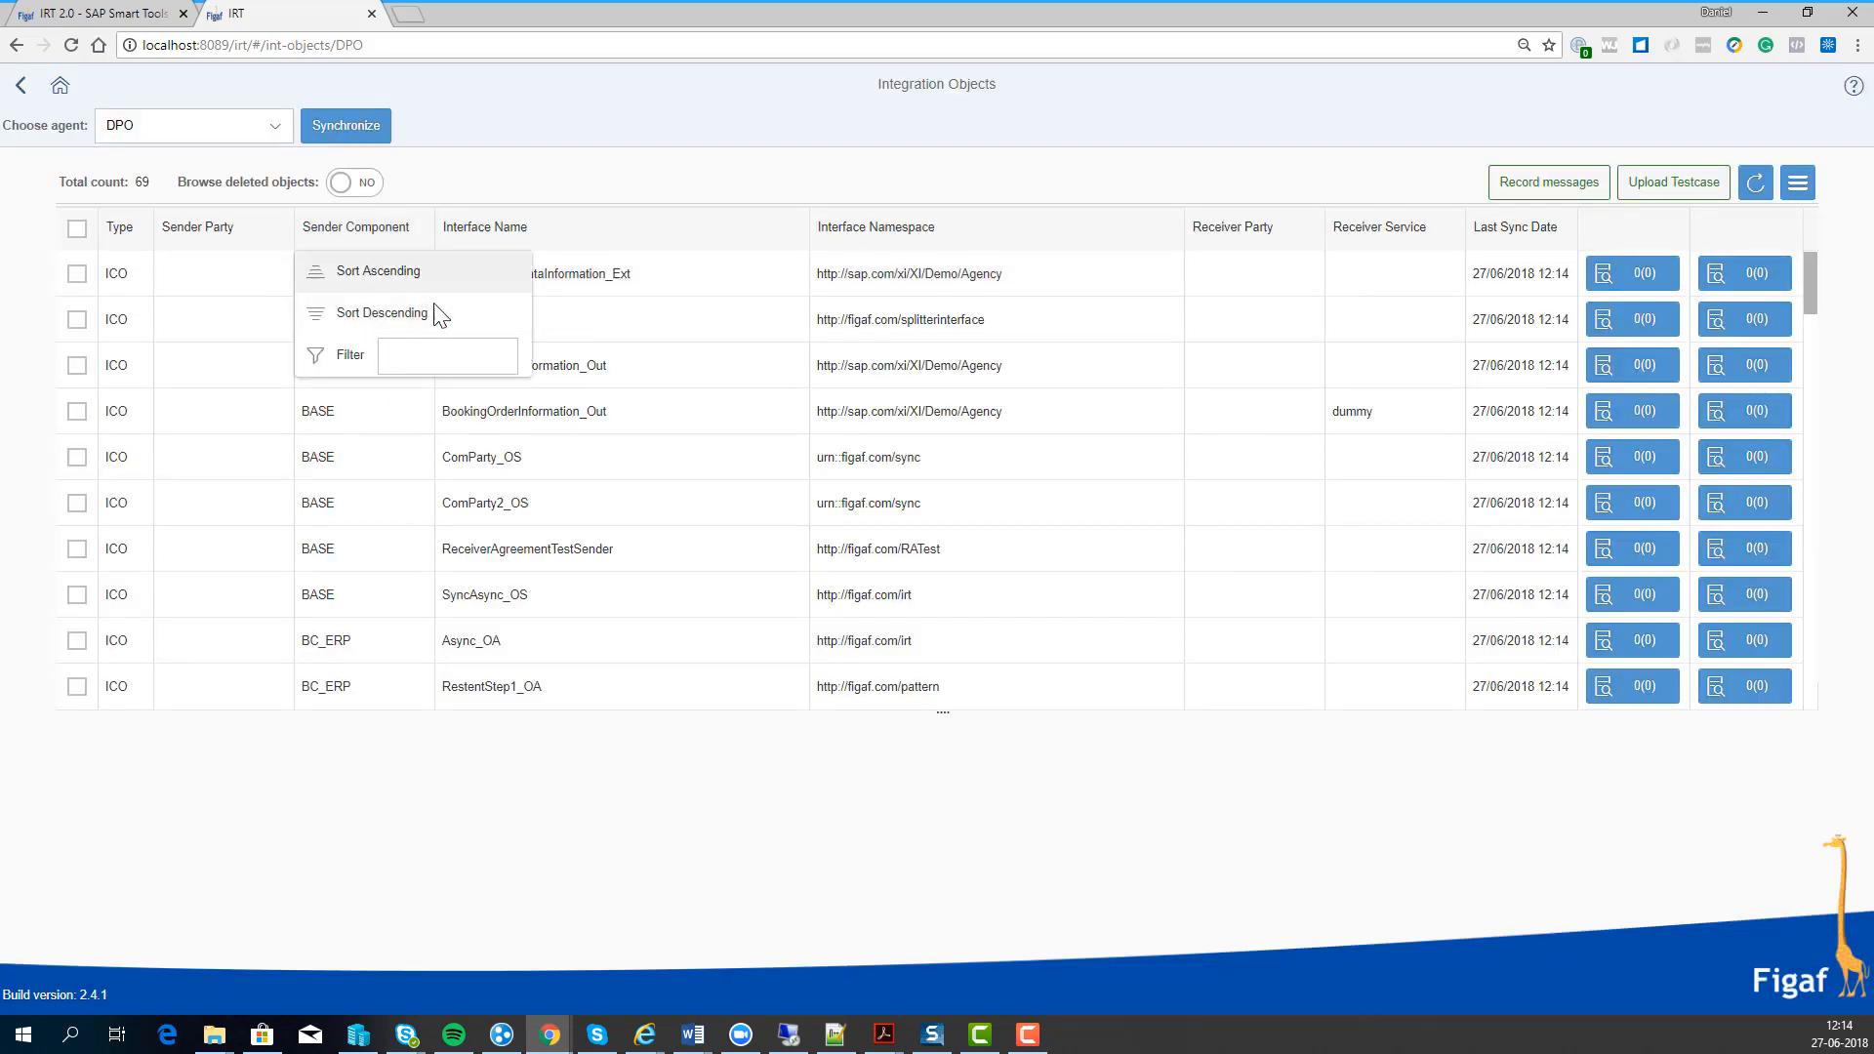
click(432, 346)
text(multi)
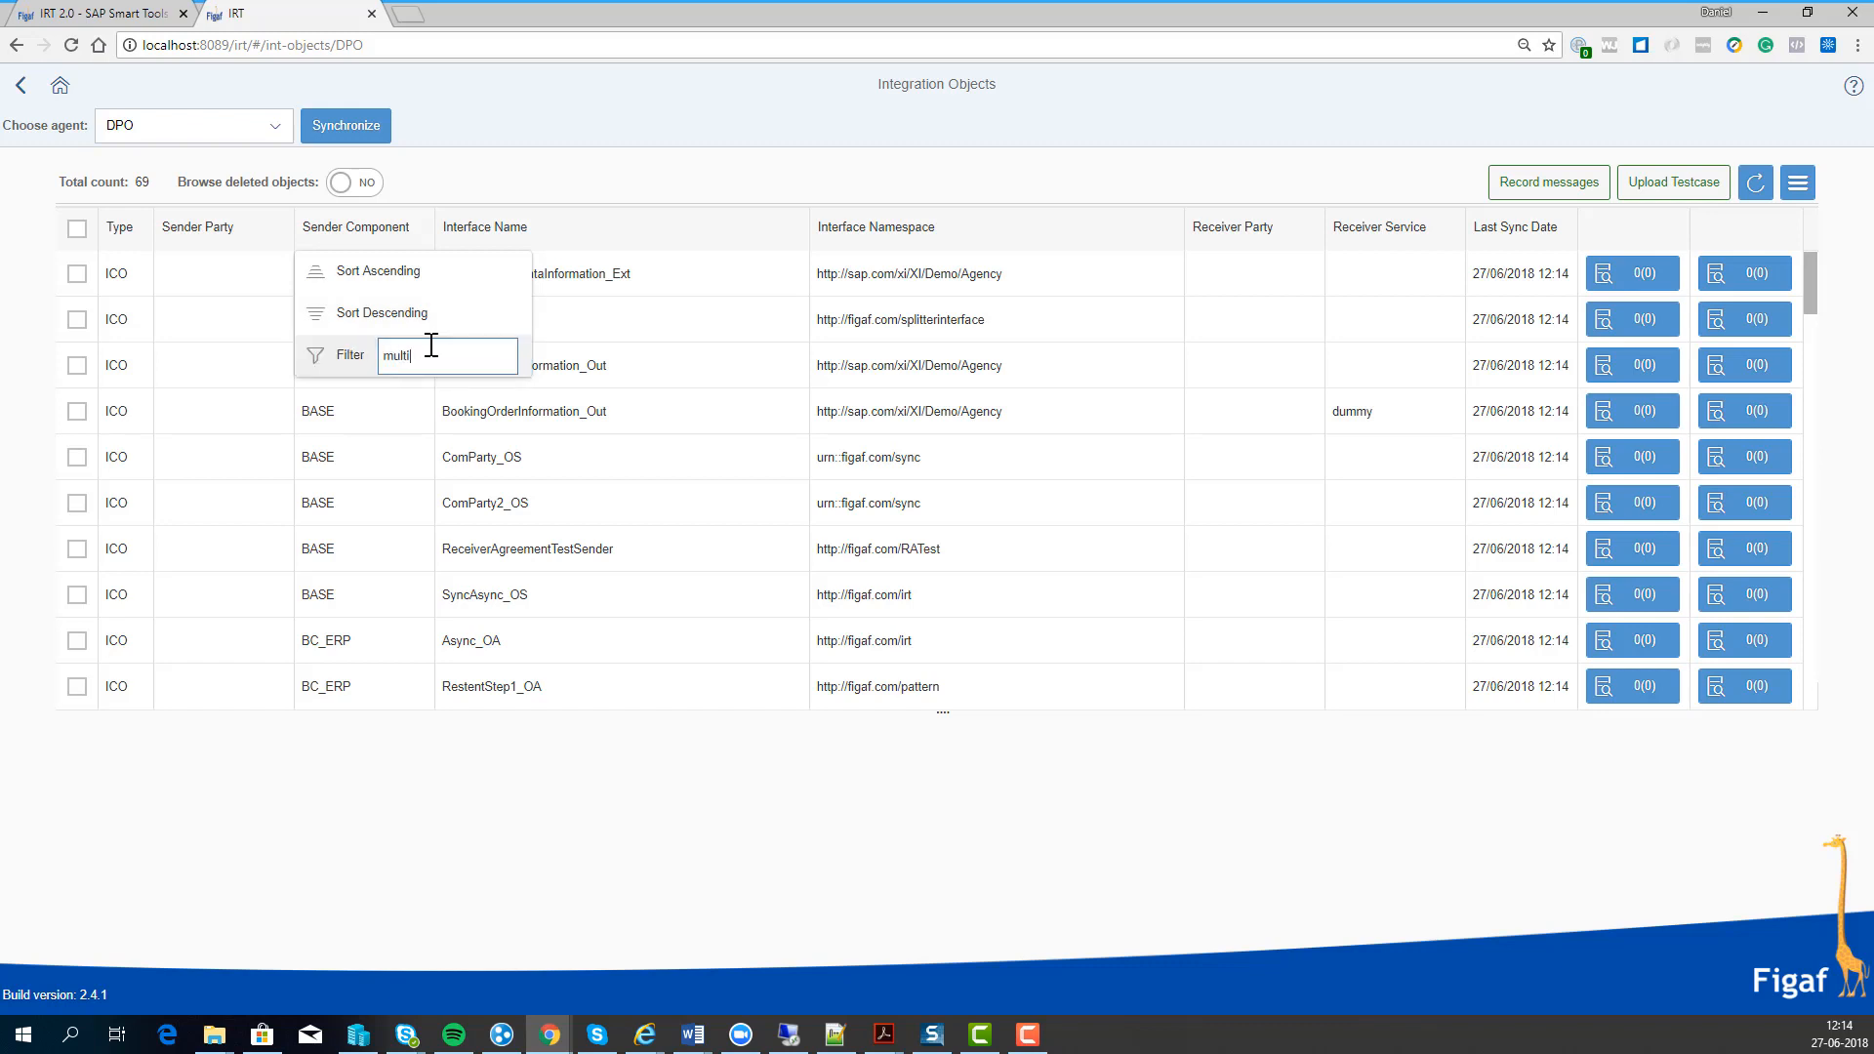
key(Return)
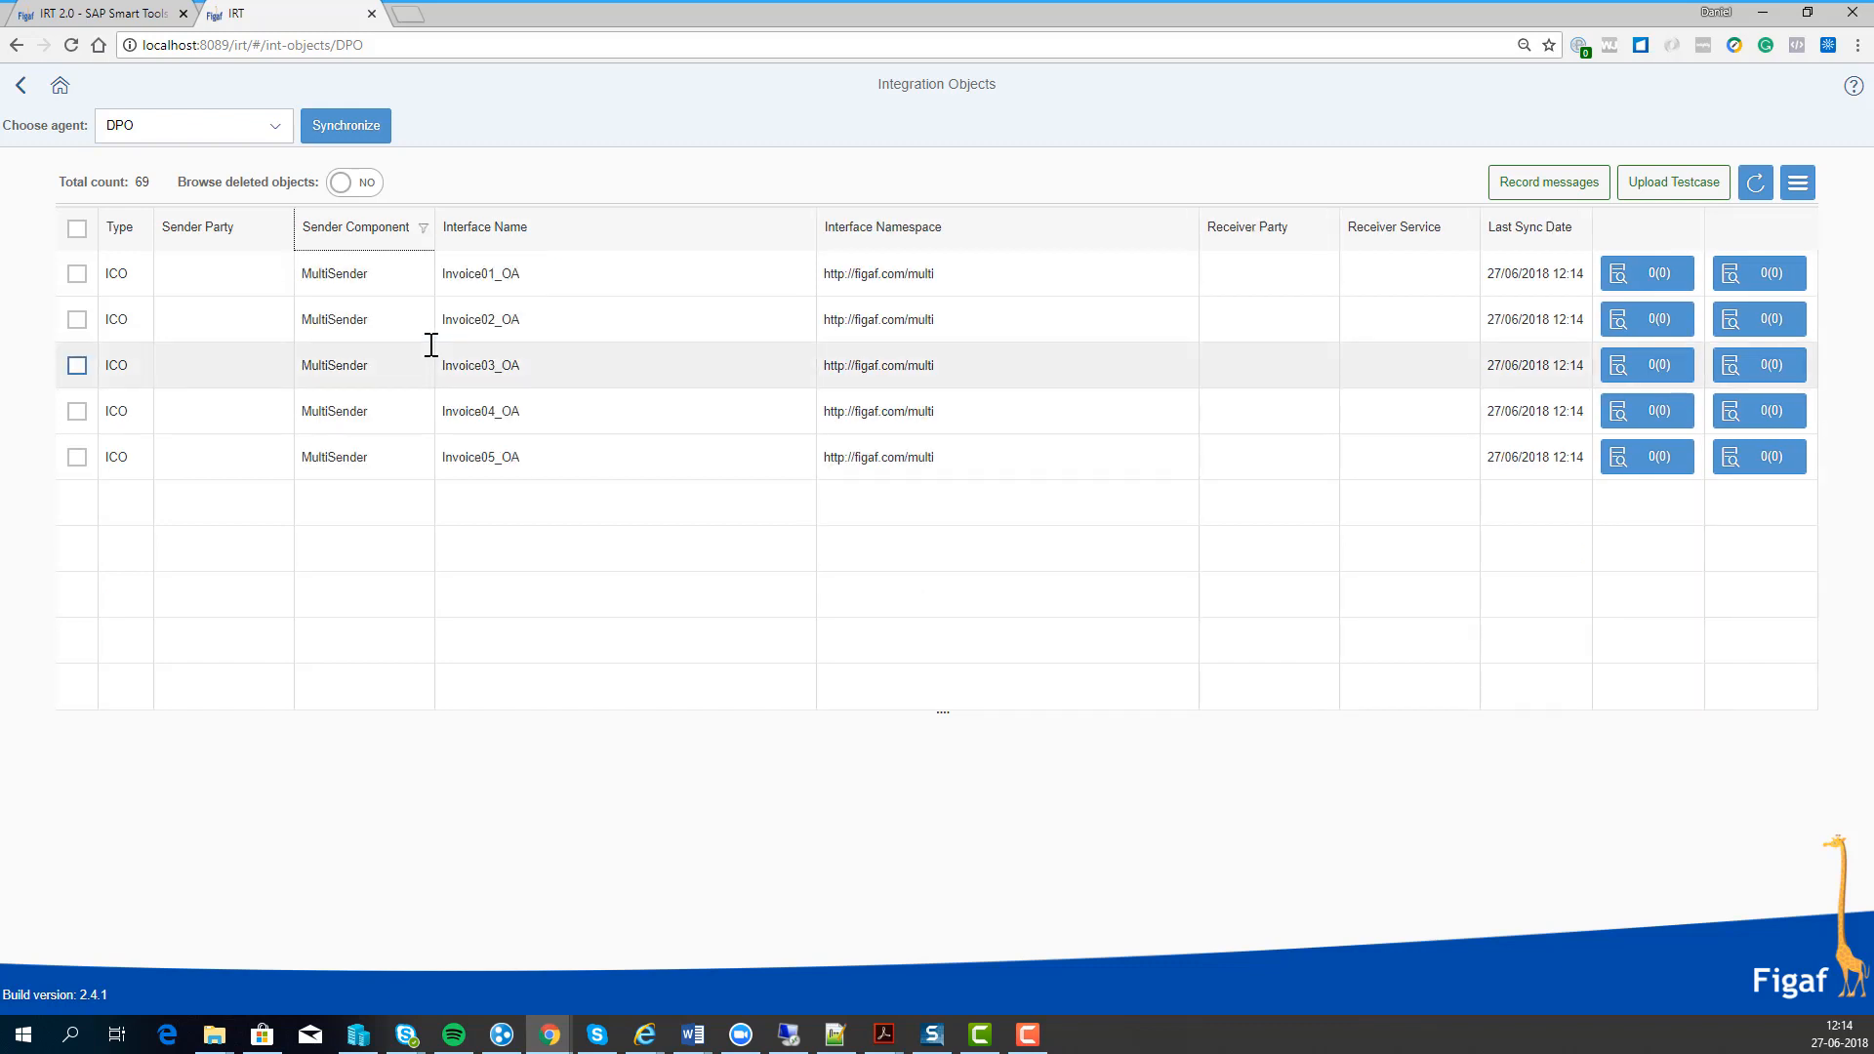
Step: Create message recording requests for Invoice01_OA and Invoice02_OA in a new testing template titled "demo"
click(76, 273)
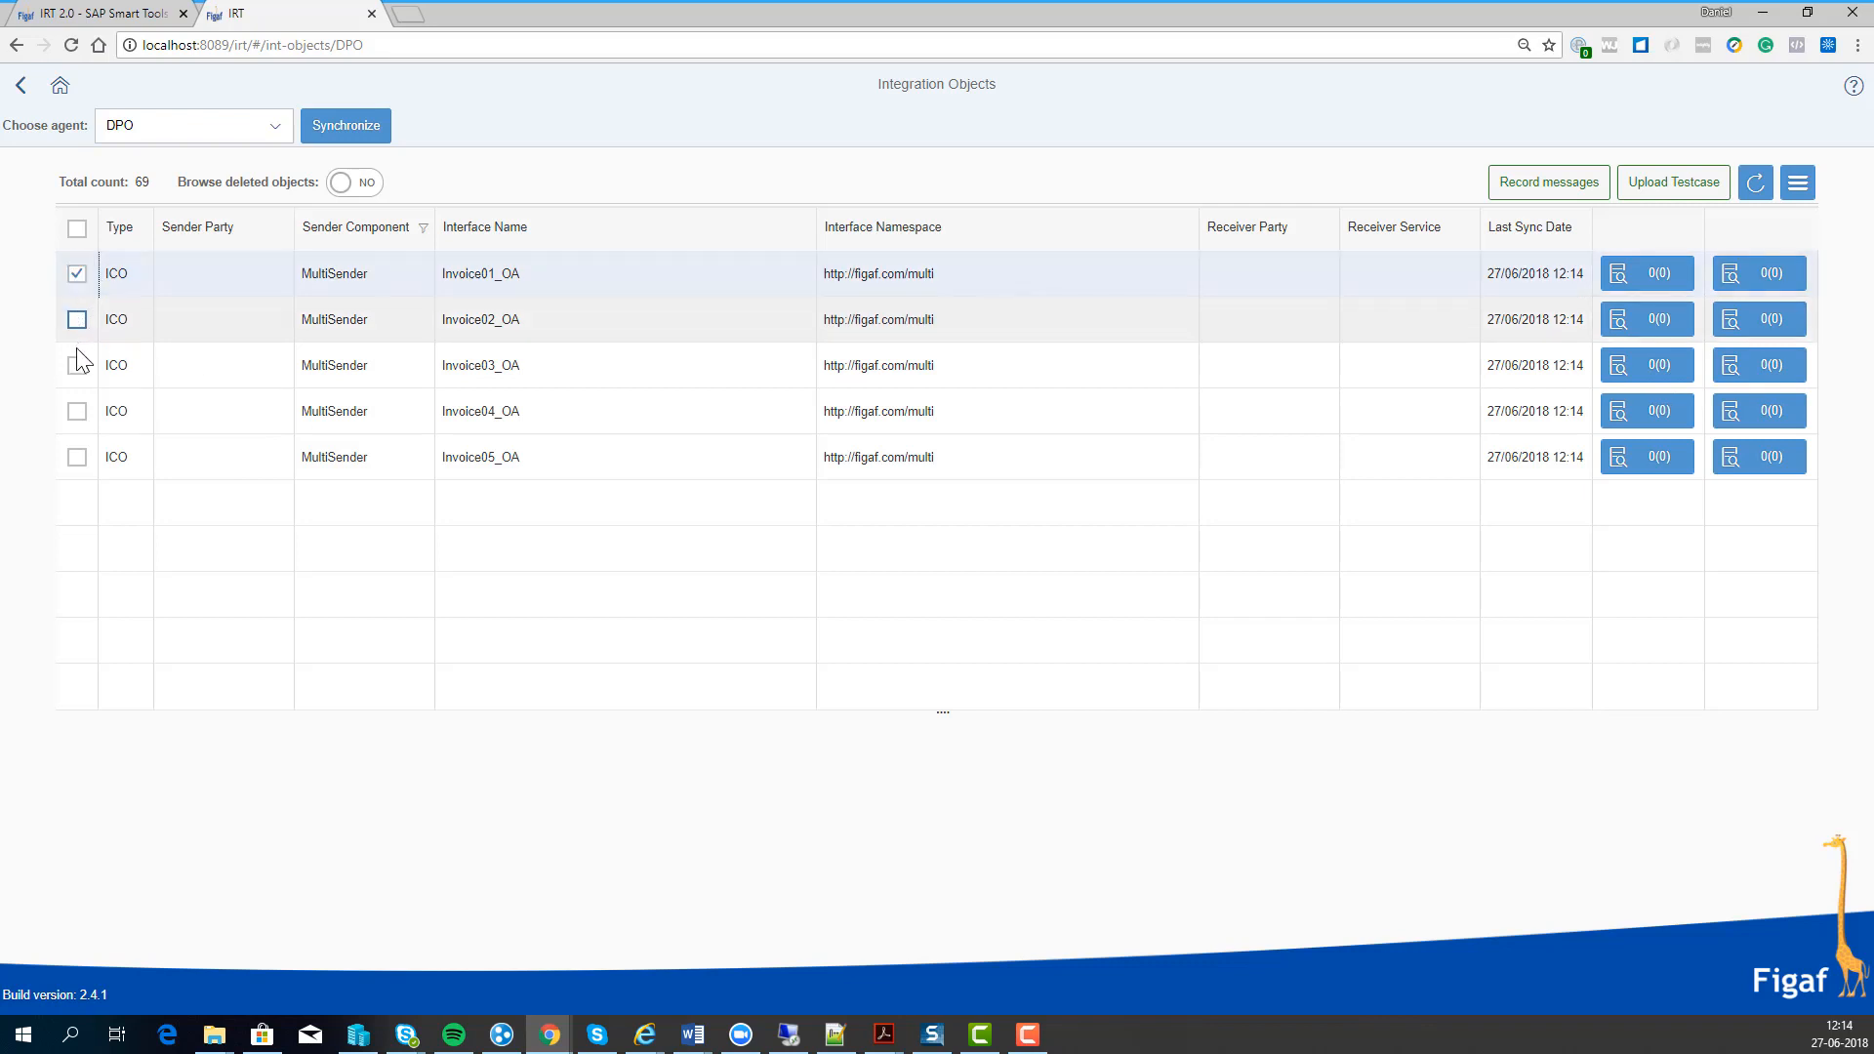
click(77, 319)
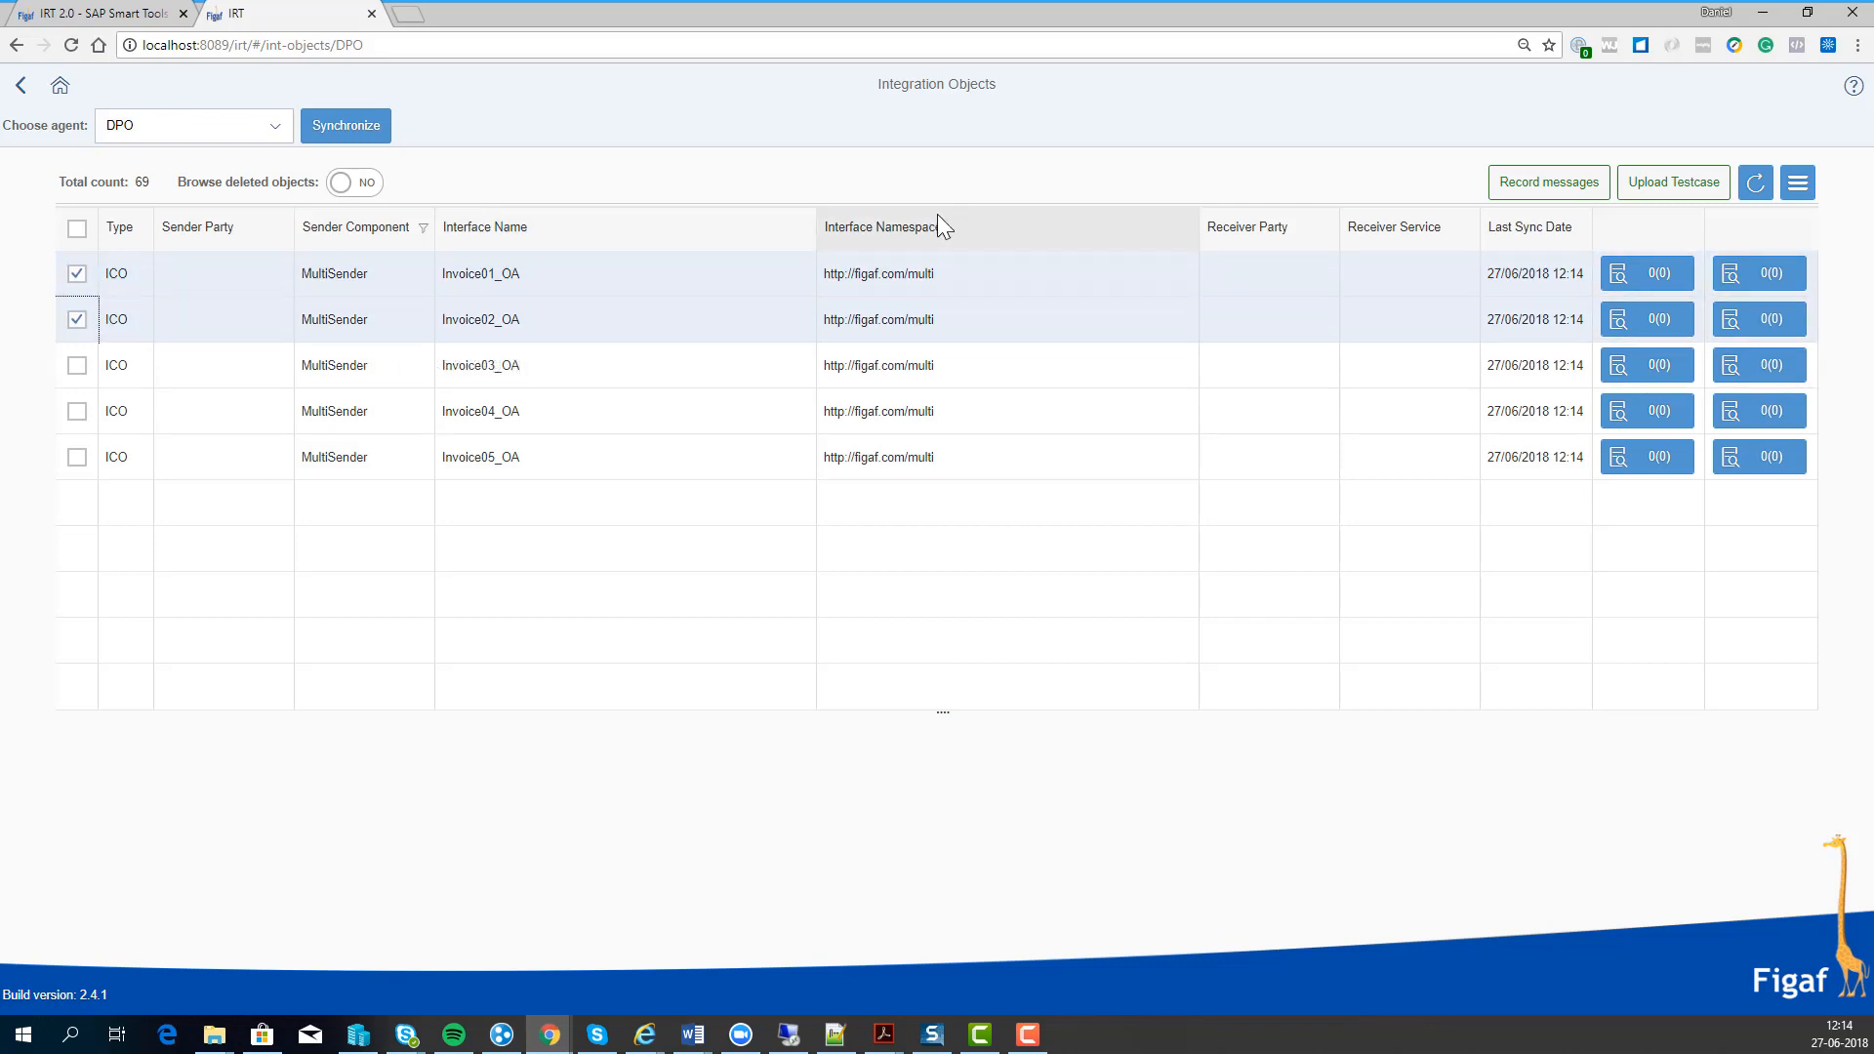
click(1516, 193)
click(126, 260)
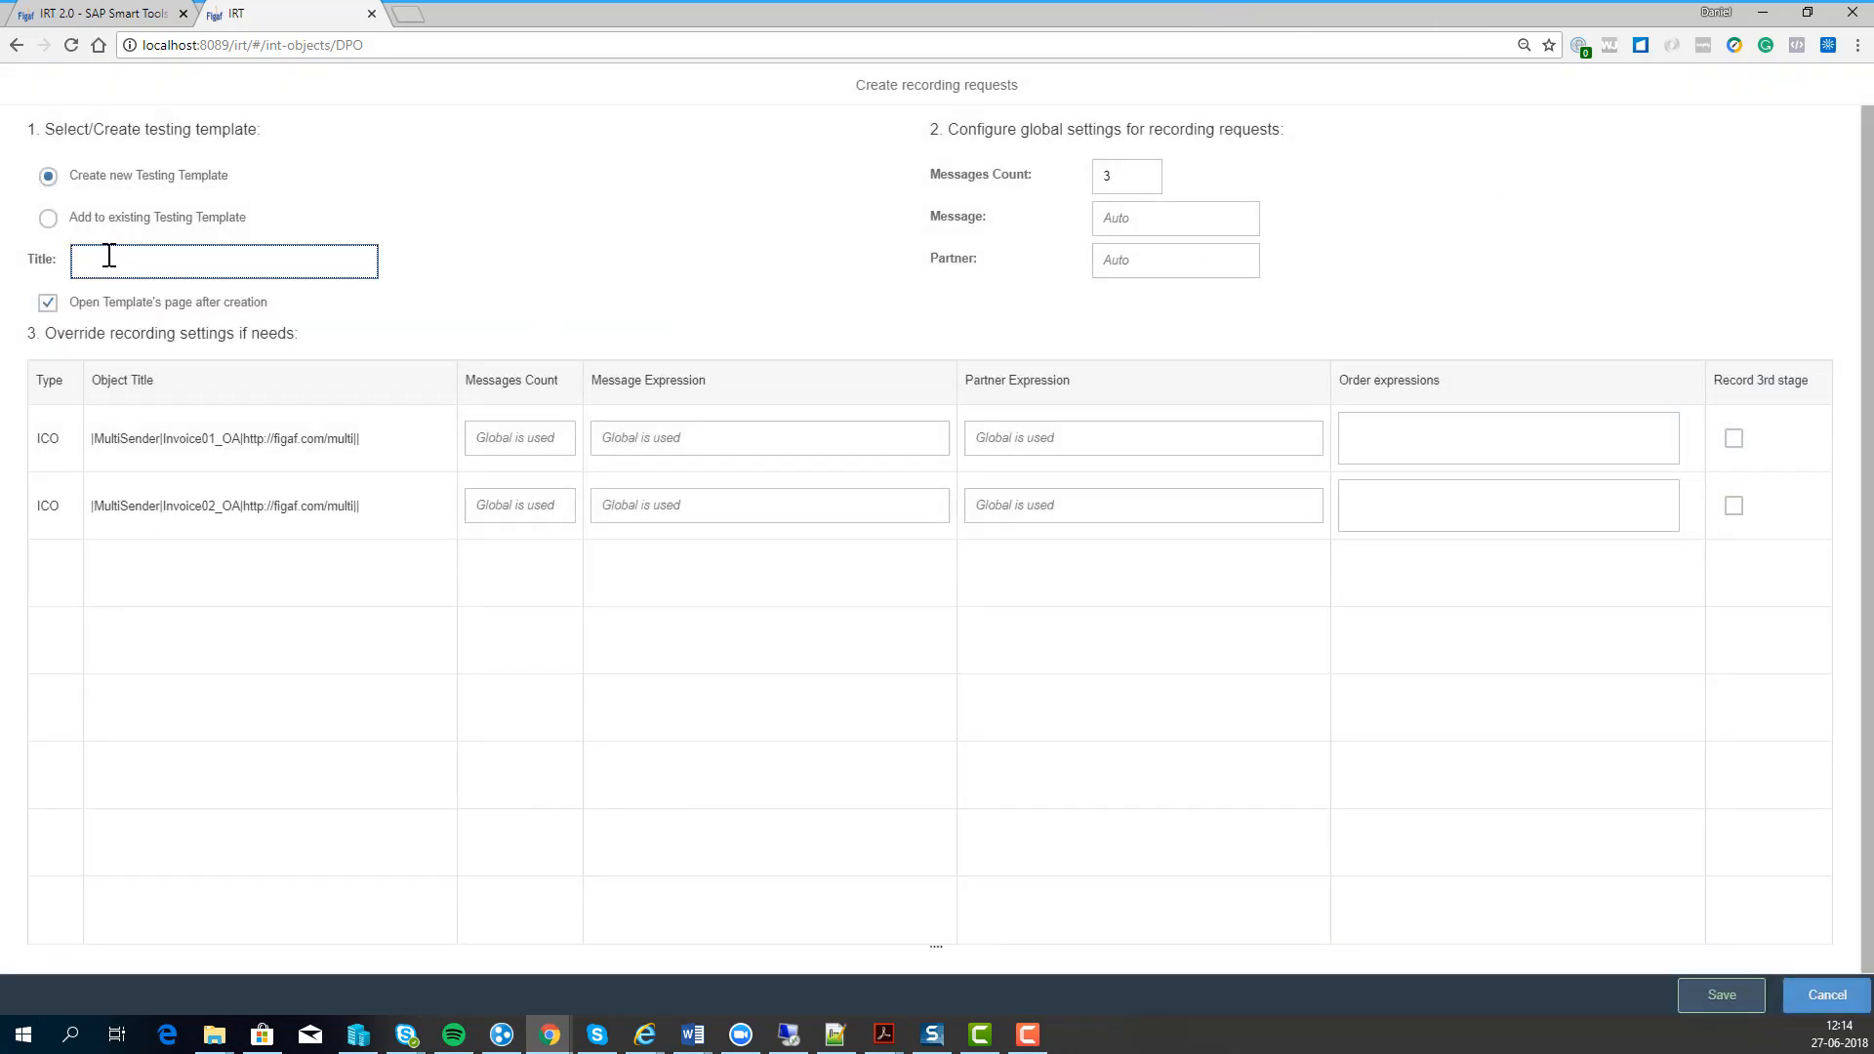
text(demo)
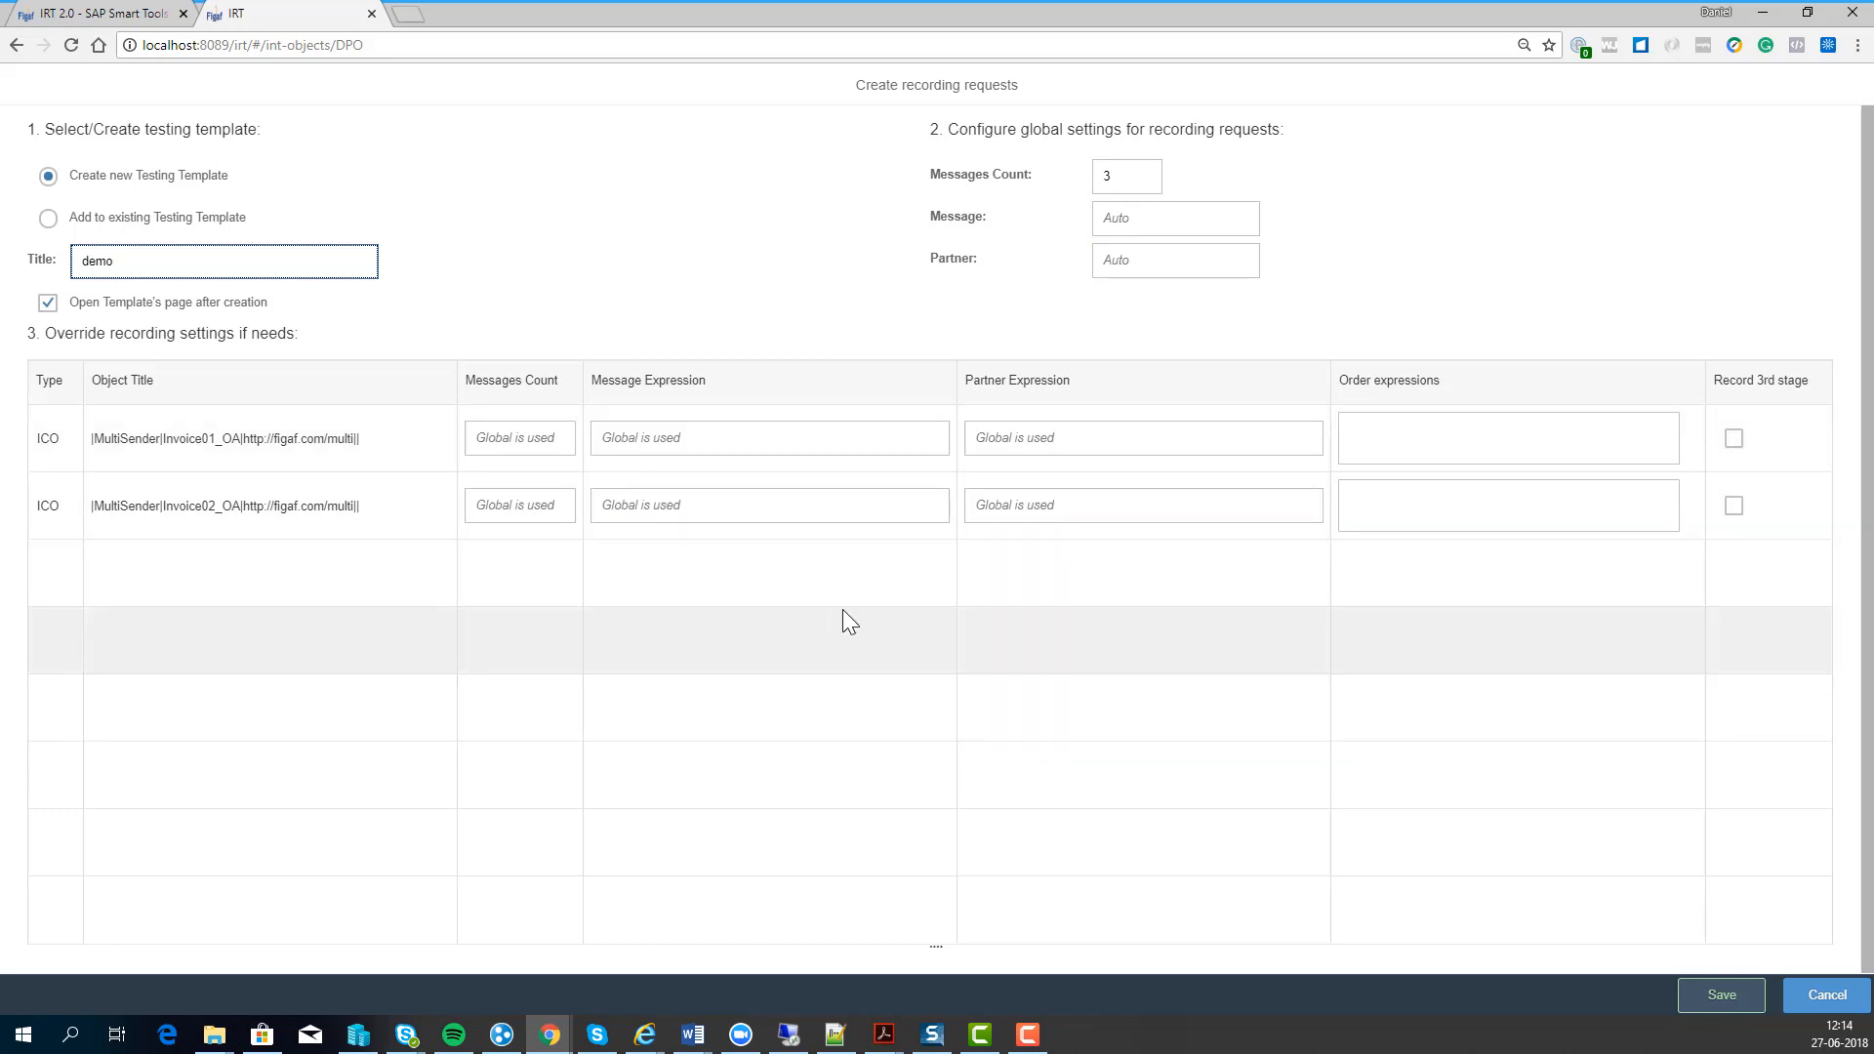
click(1749, 1010)
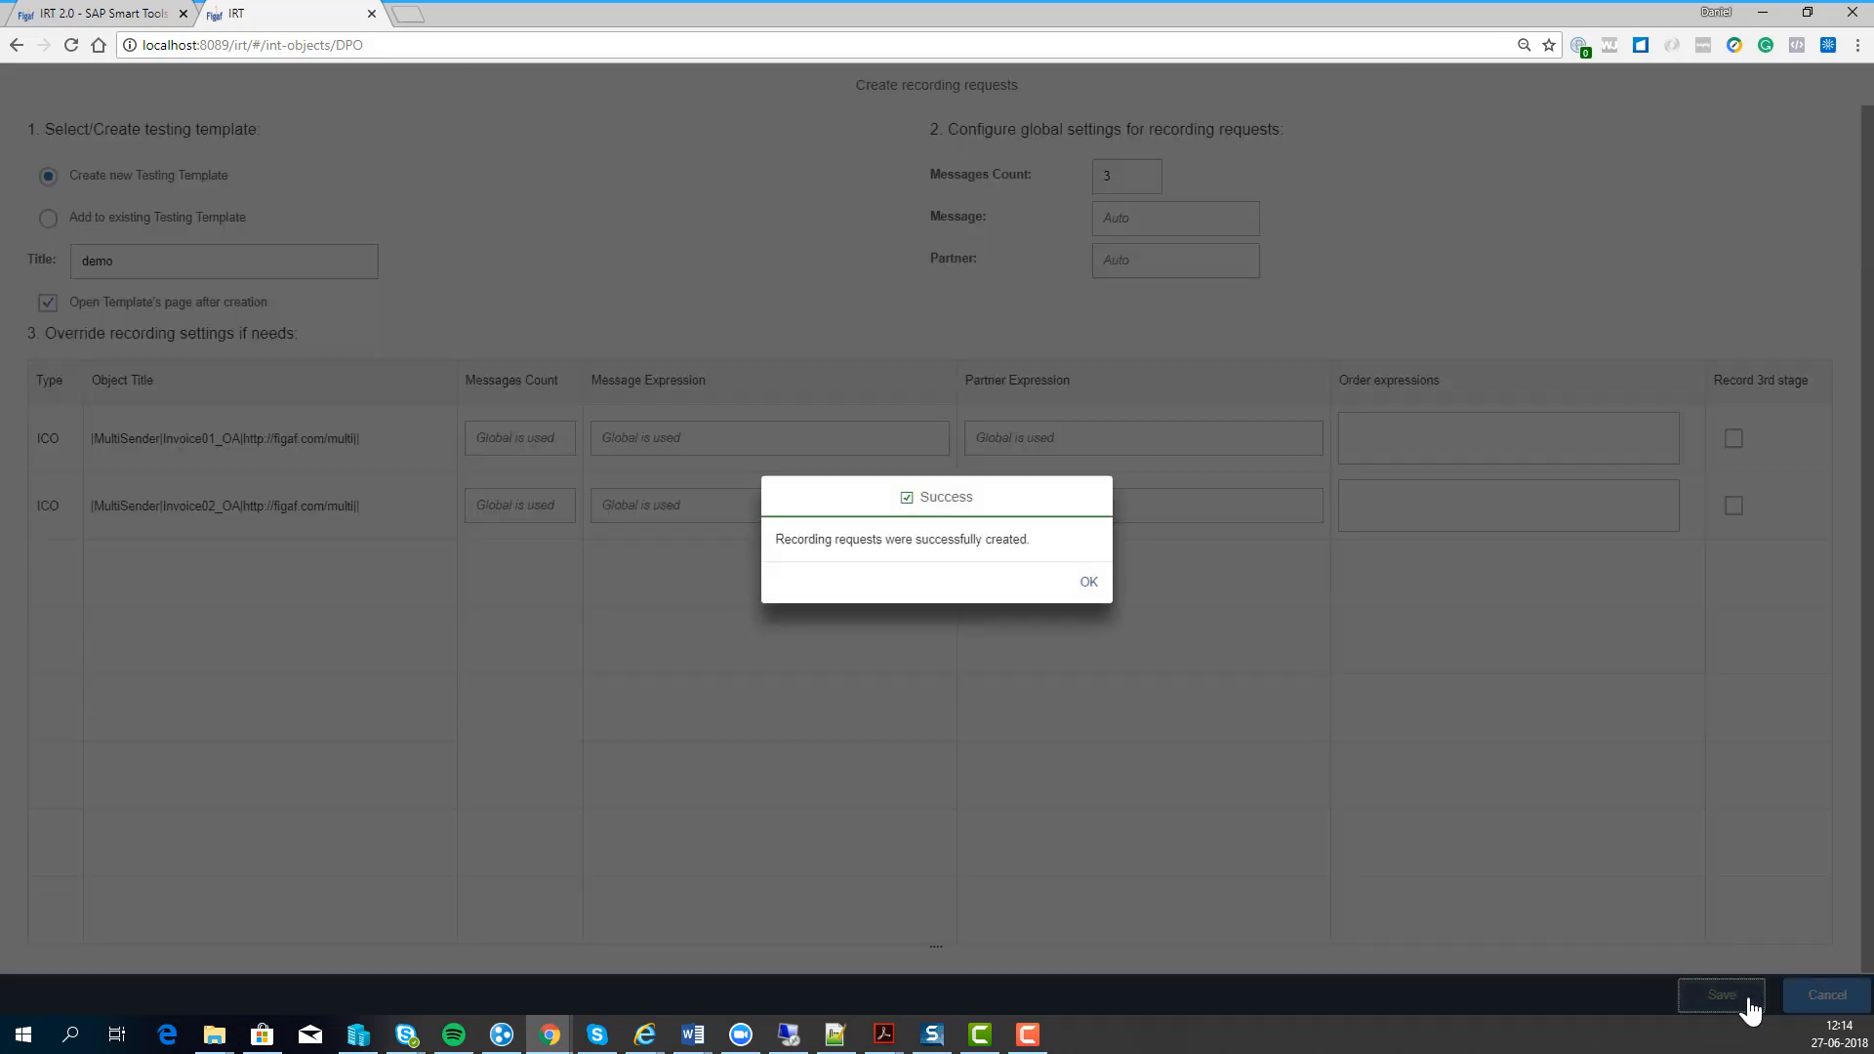
click(1087, 584)
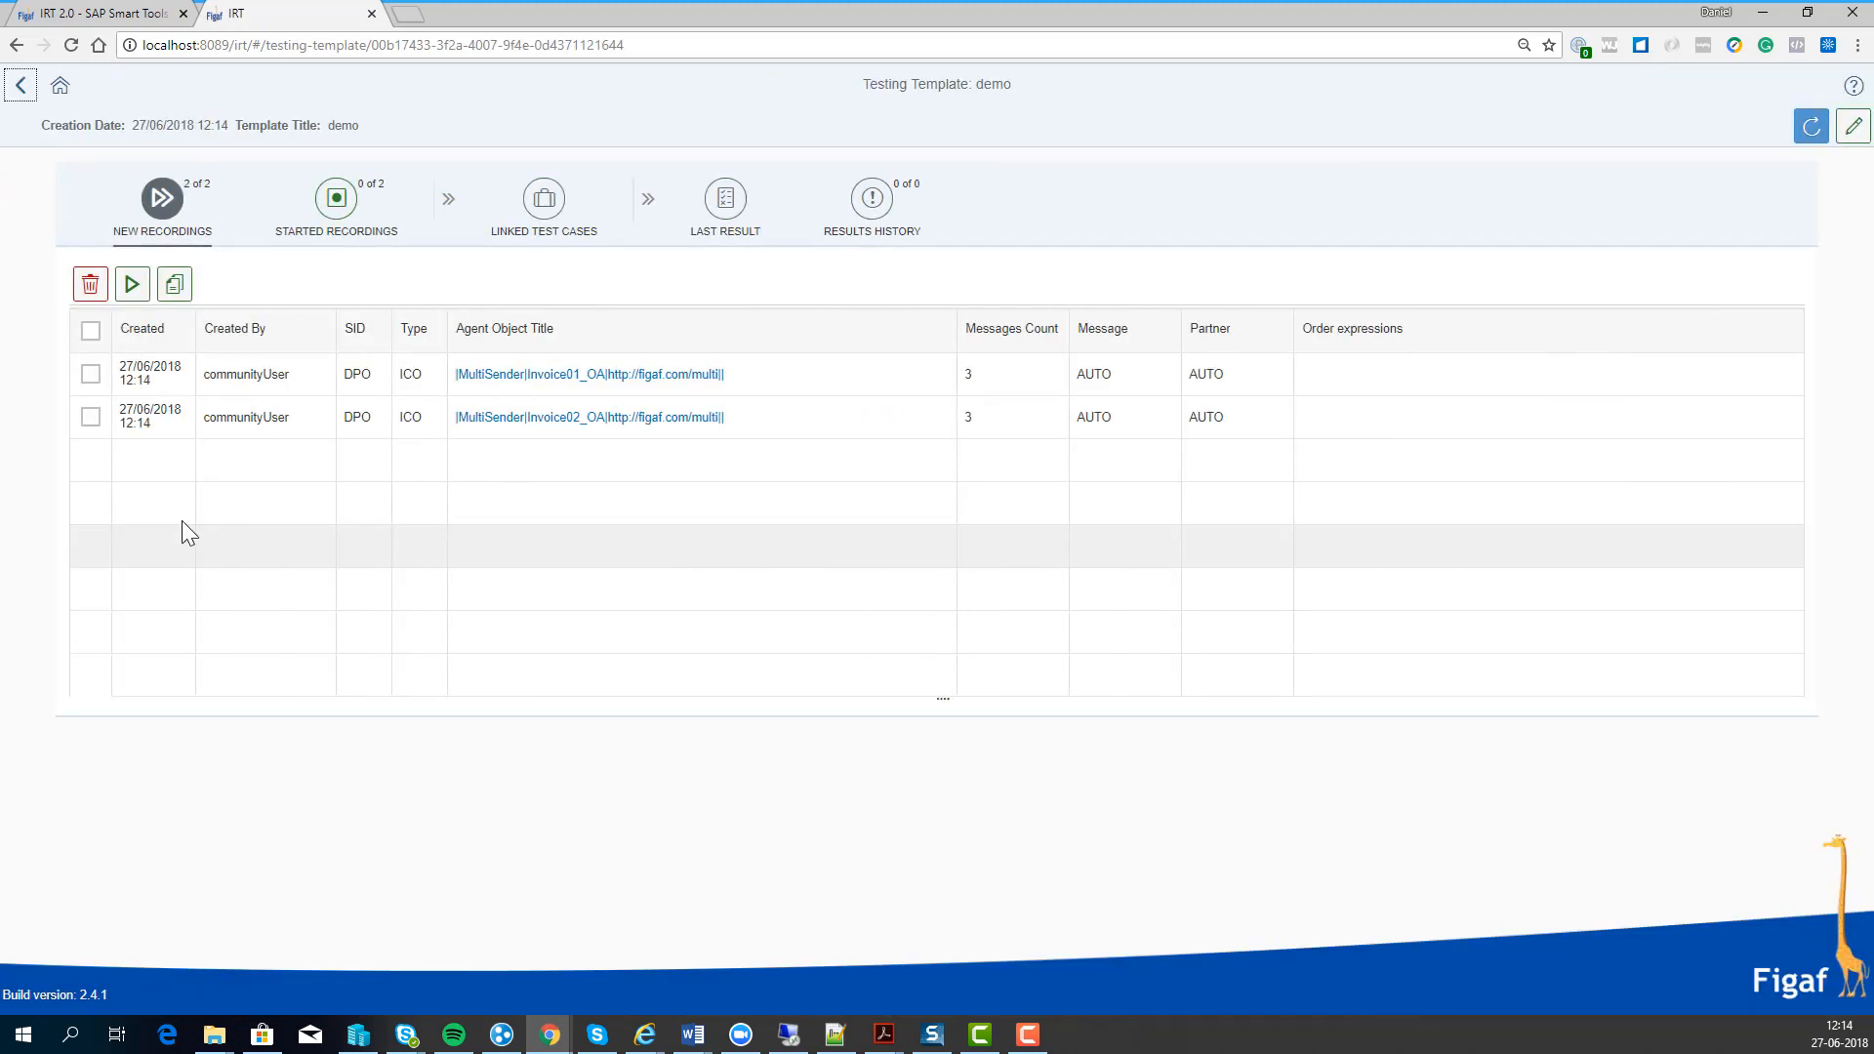
Step: Start recording for both new recording requests of the demo testing template
click(89, 331)
click(130, 284)
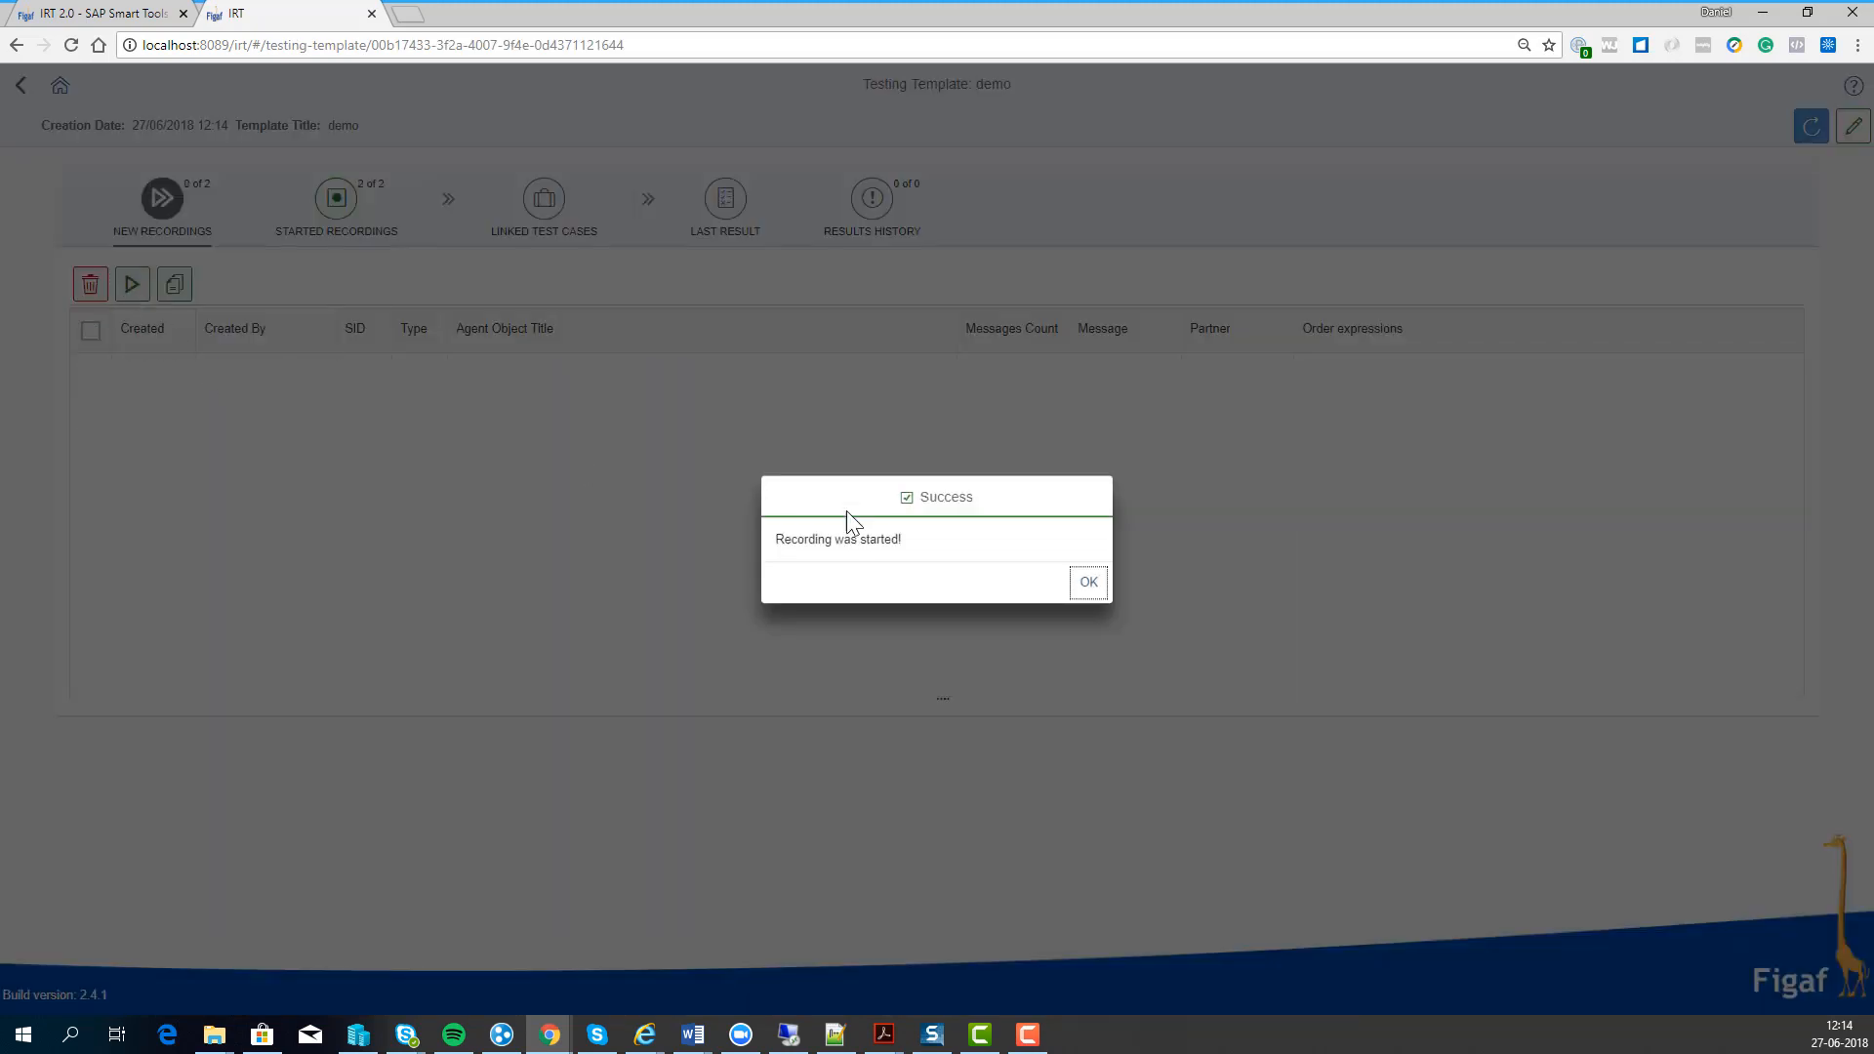
click(1083, 583)
Step: Check the remote messages for both started recordings and download the messages found
click(412, 237)
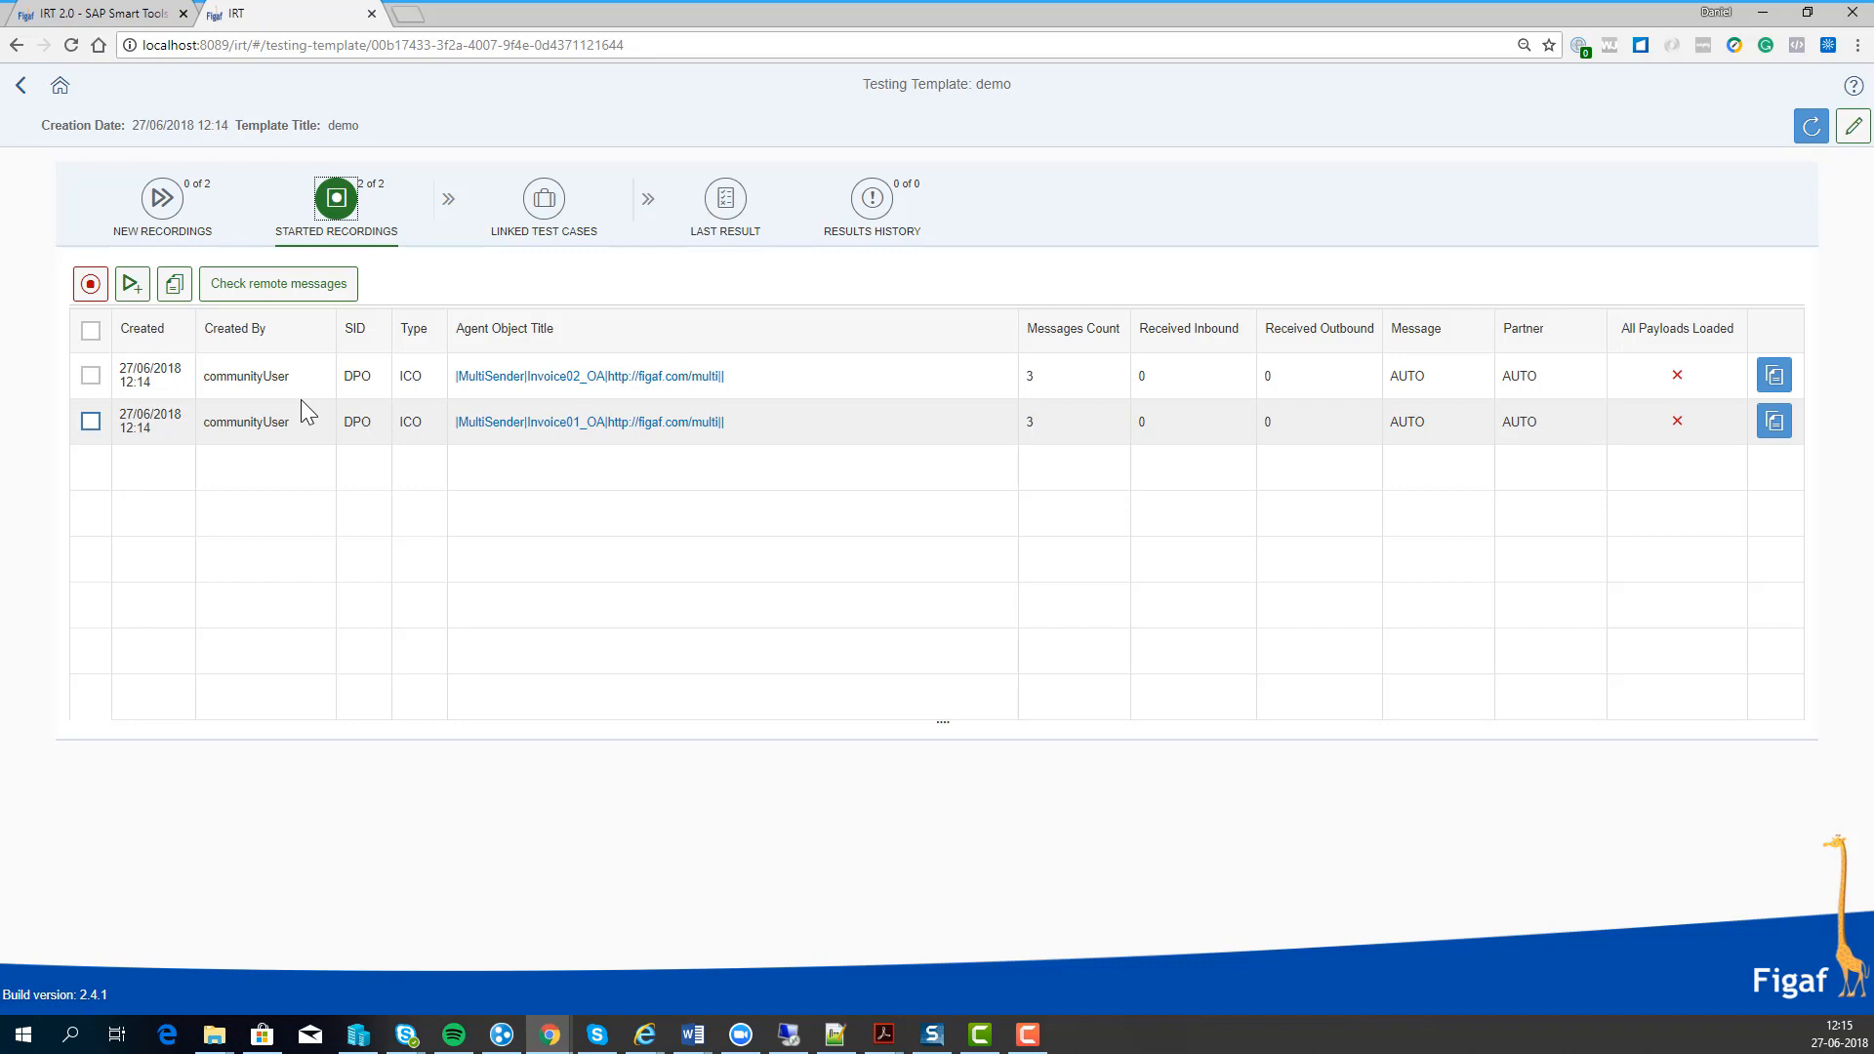
click(291, 286)
click(1088, 583)
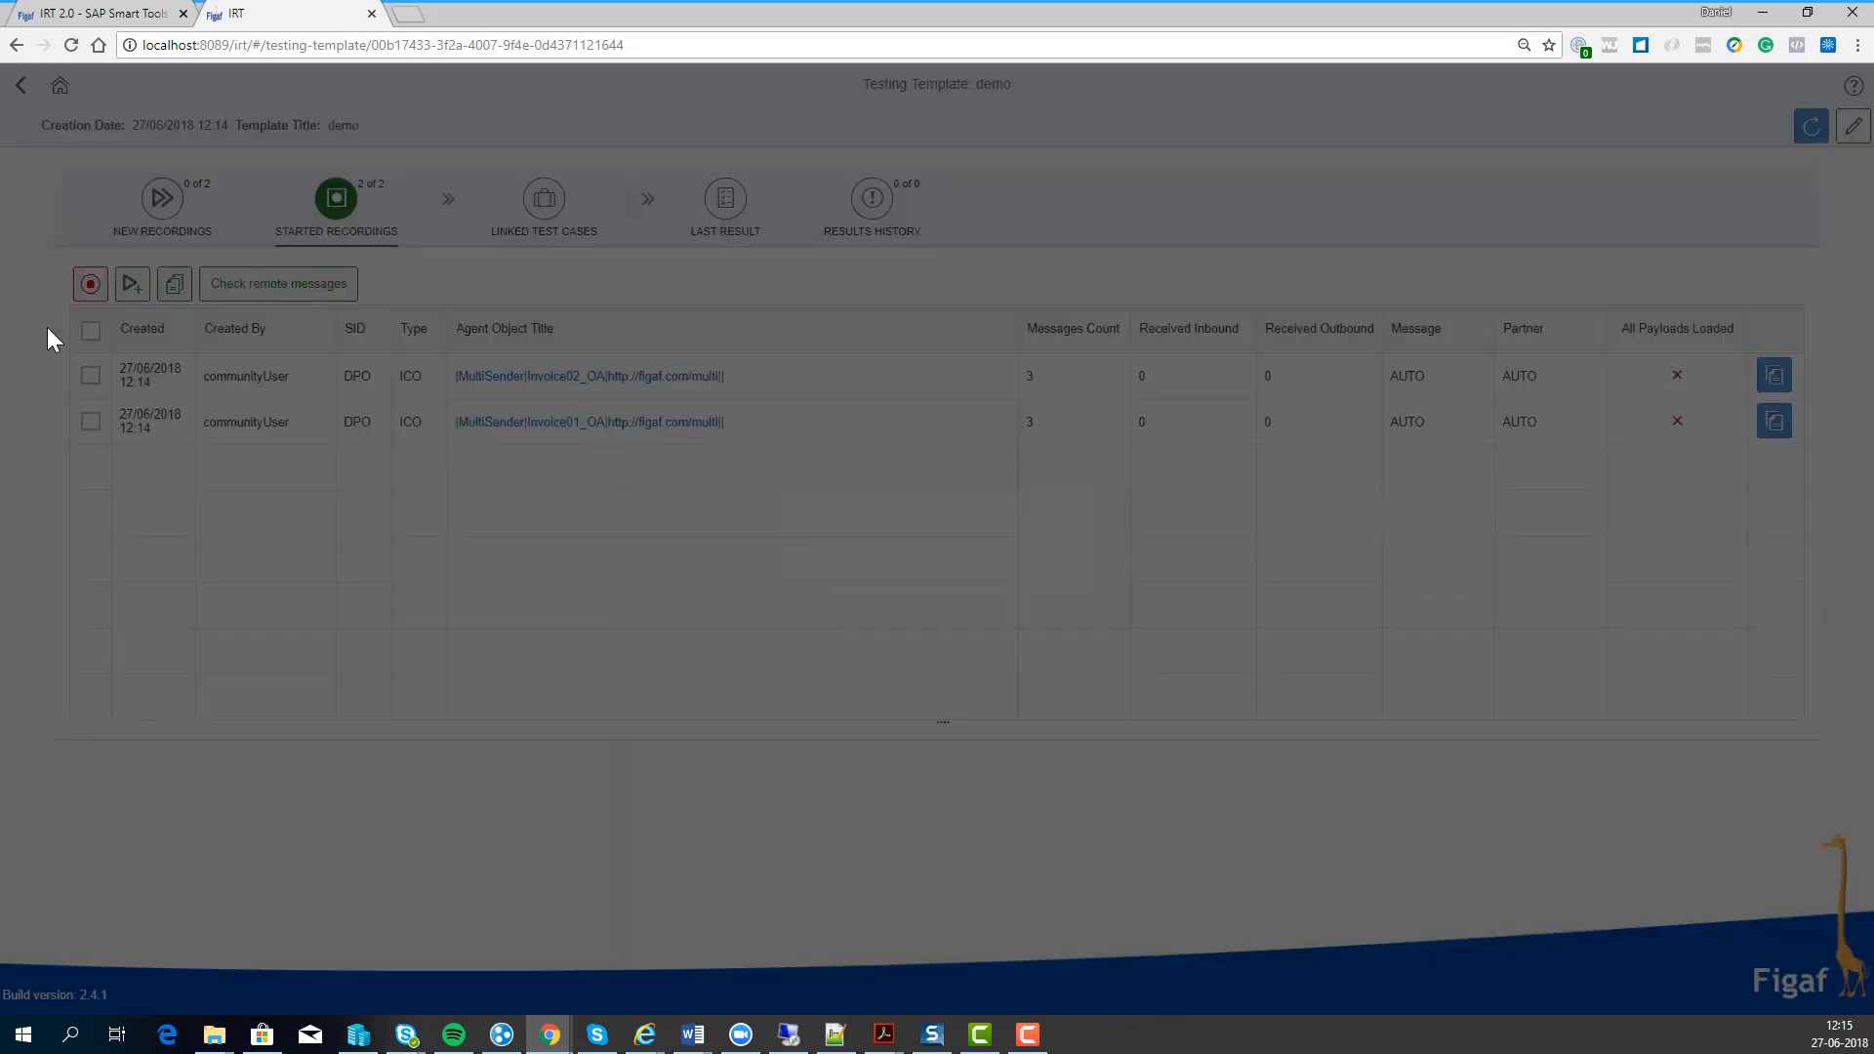
click(90, 329)
click(215, 291)
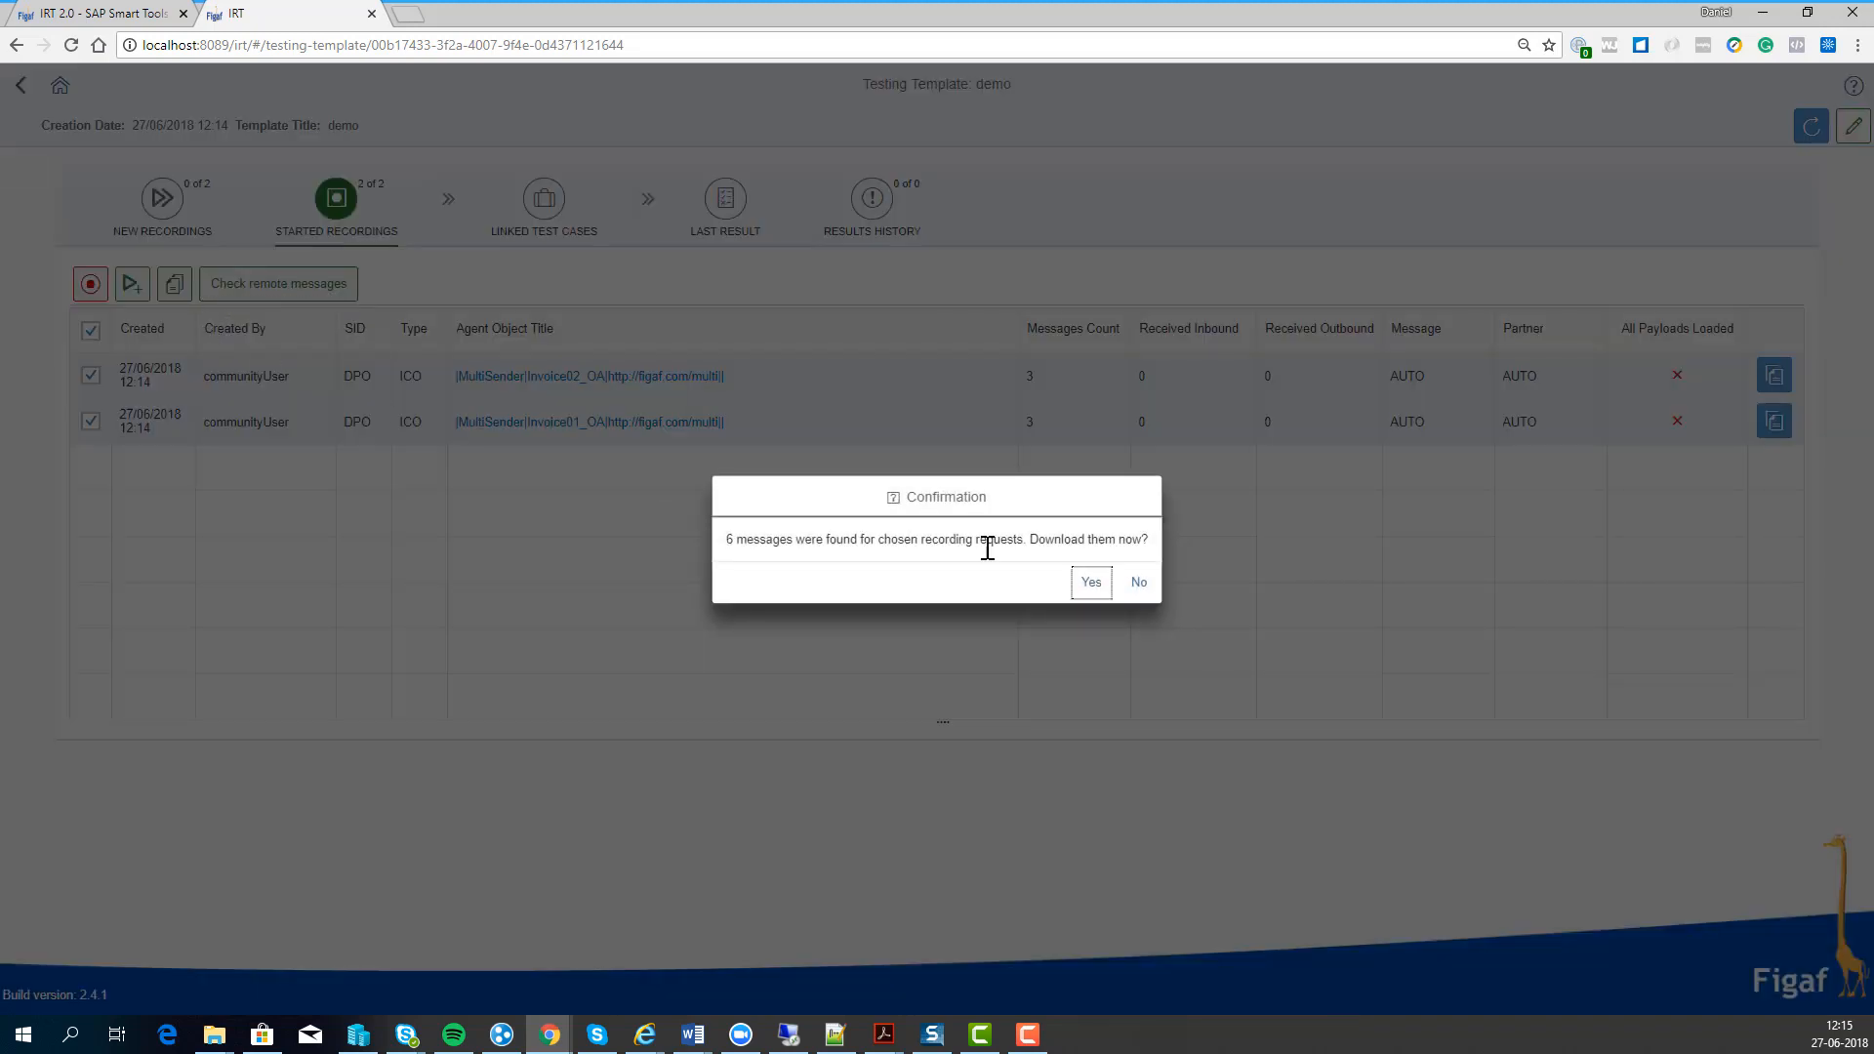
click(1083, 582)
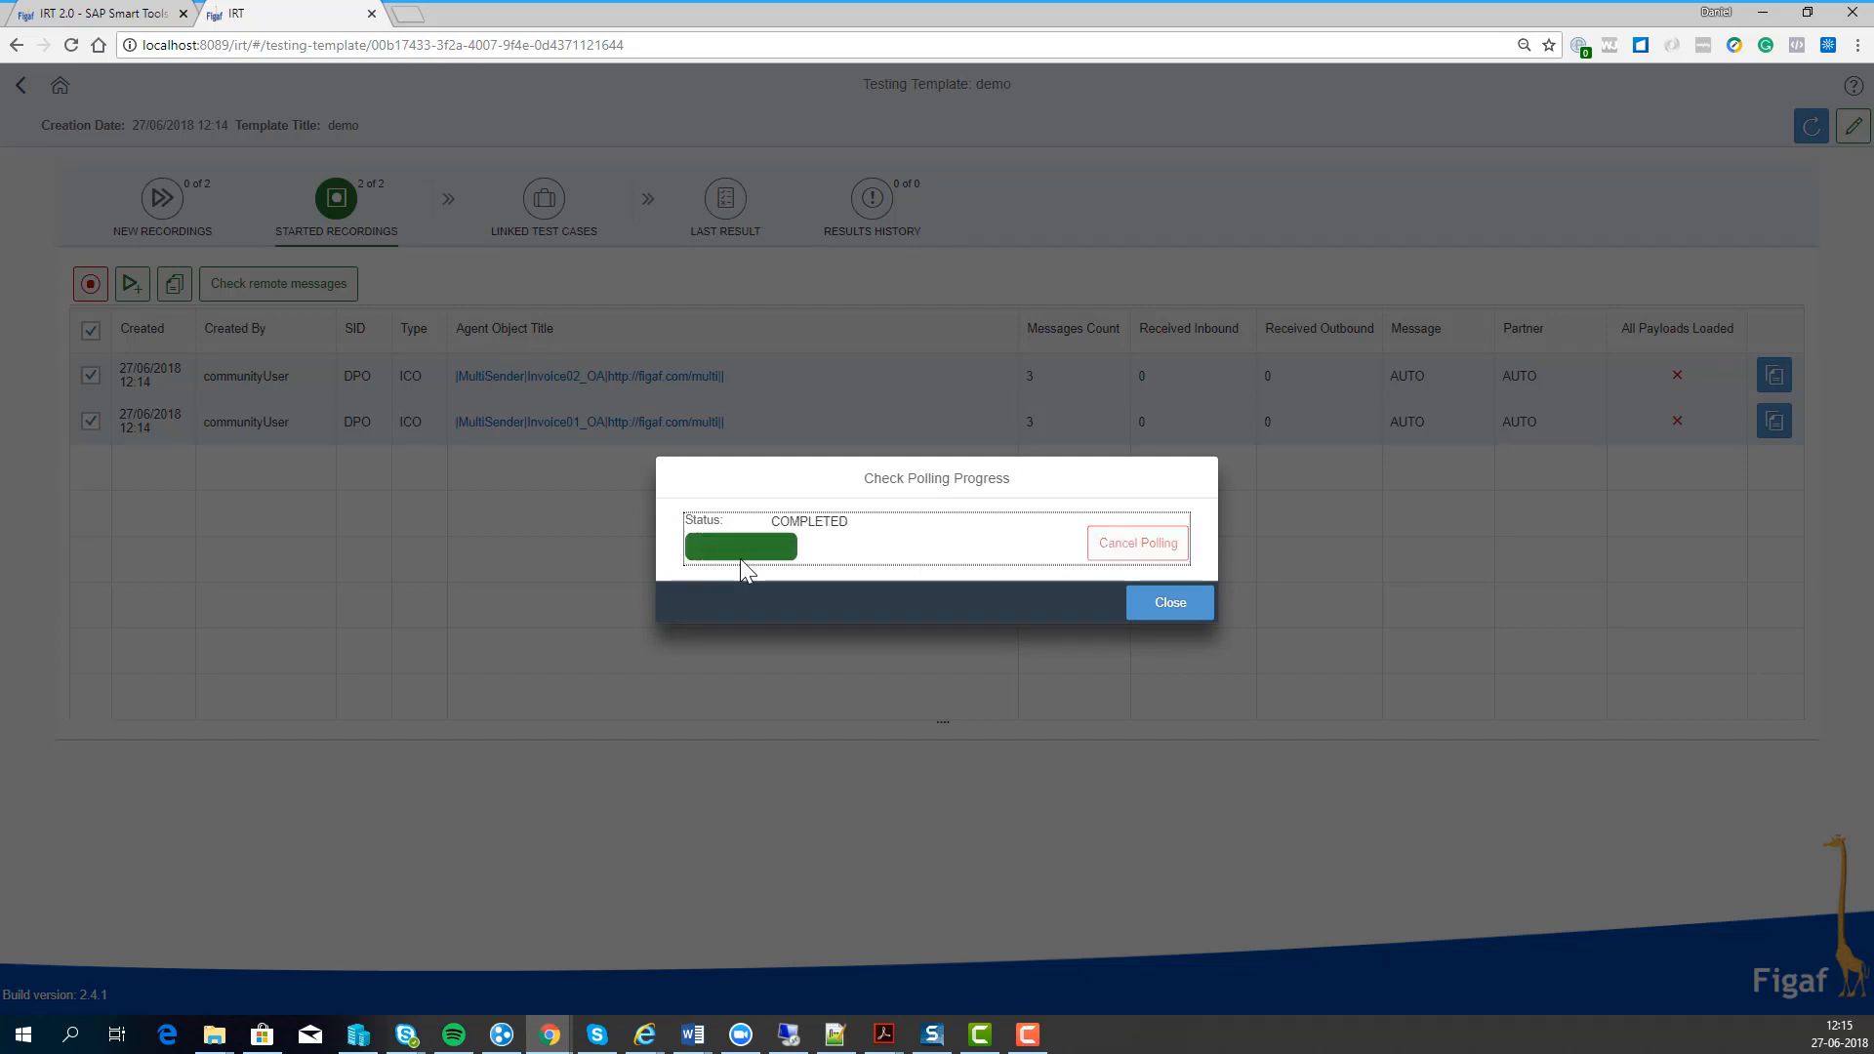
click(1149, 604)
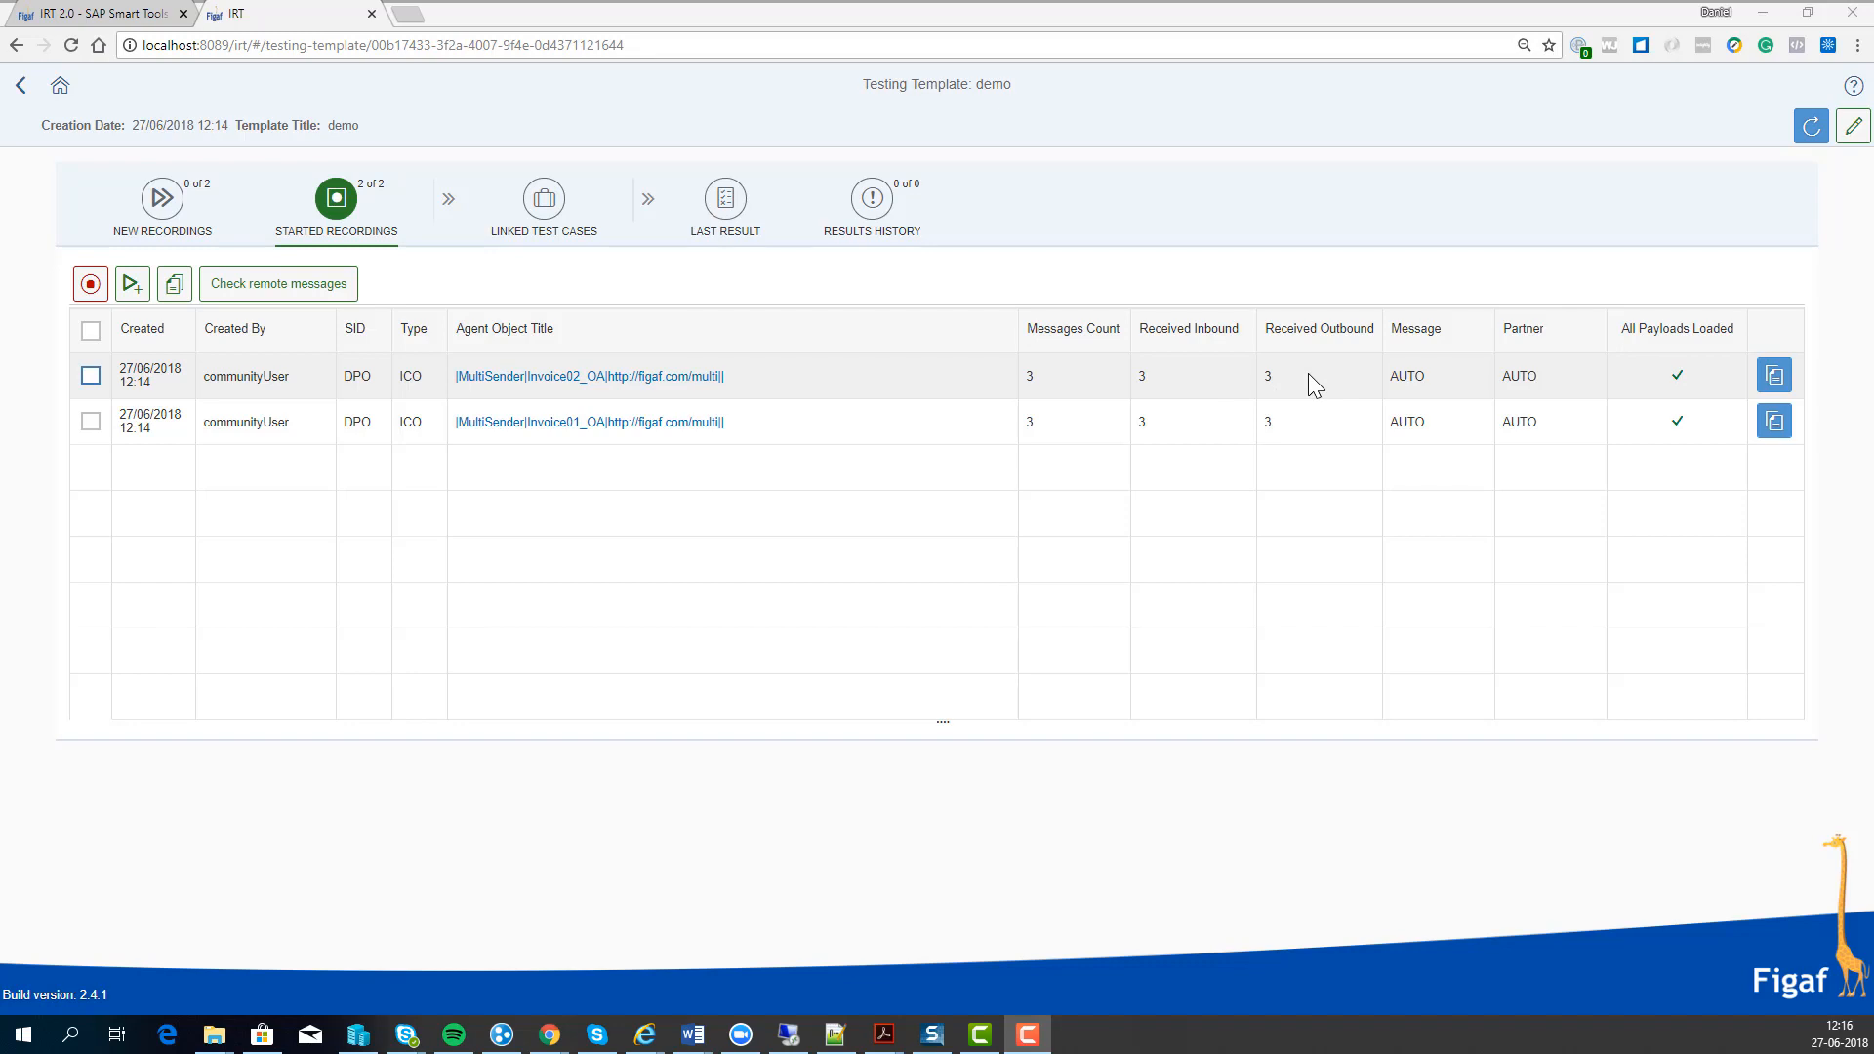
click(88, 336)
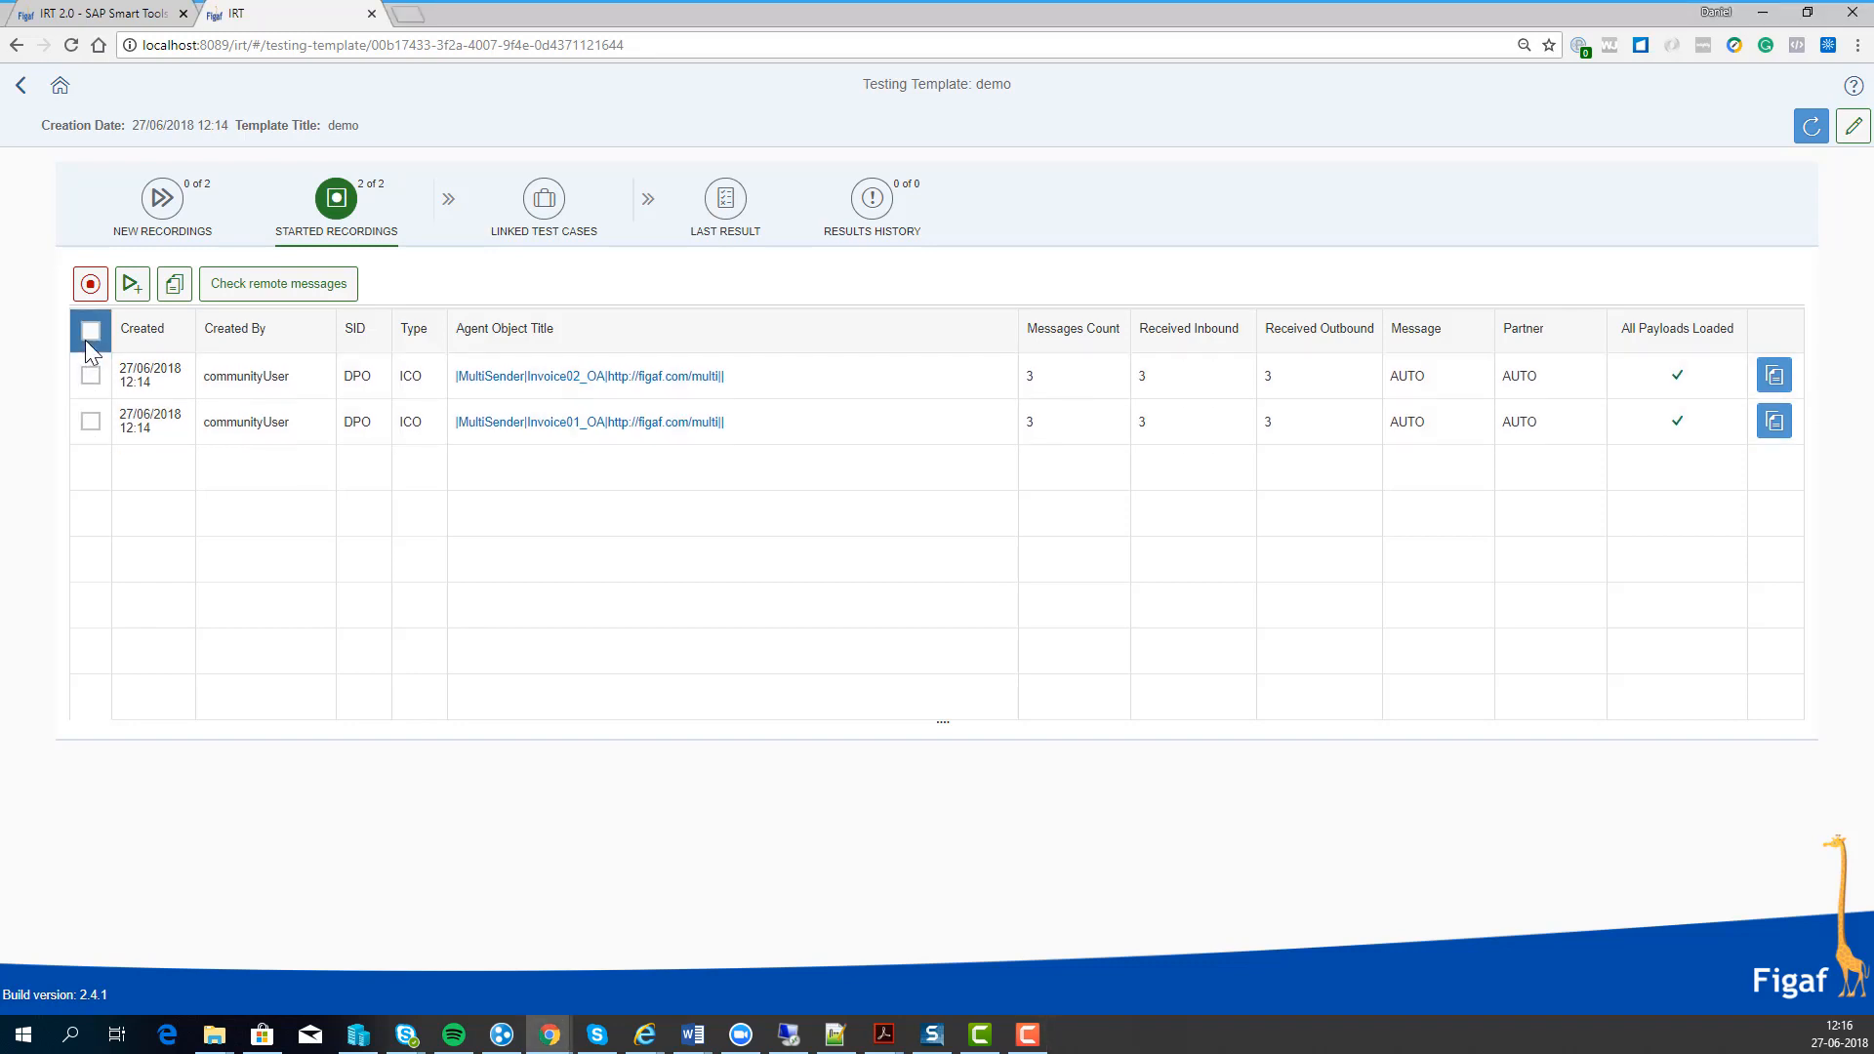
click(86, 339)
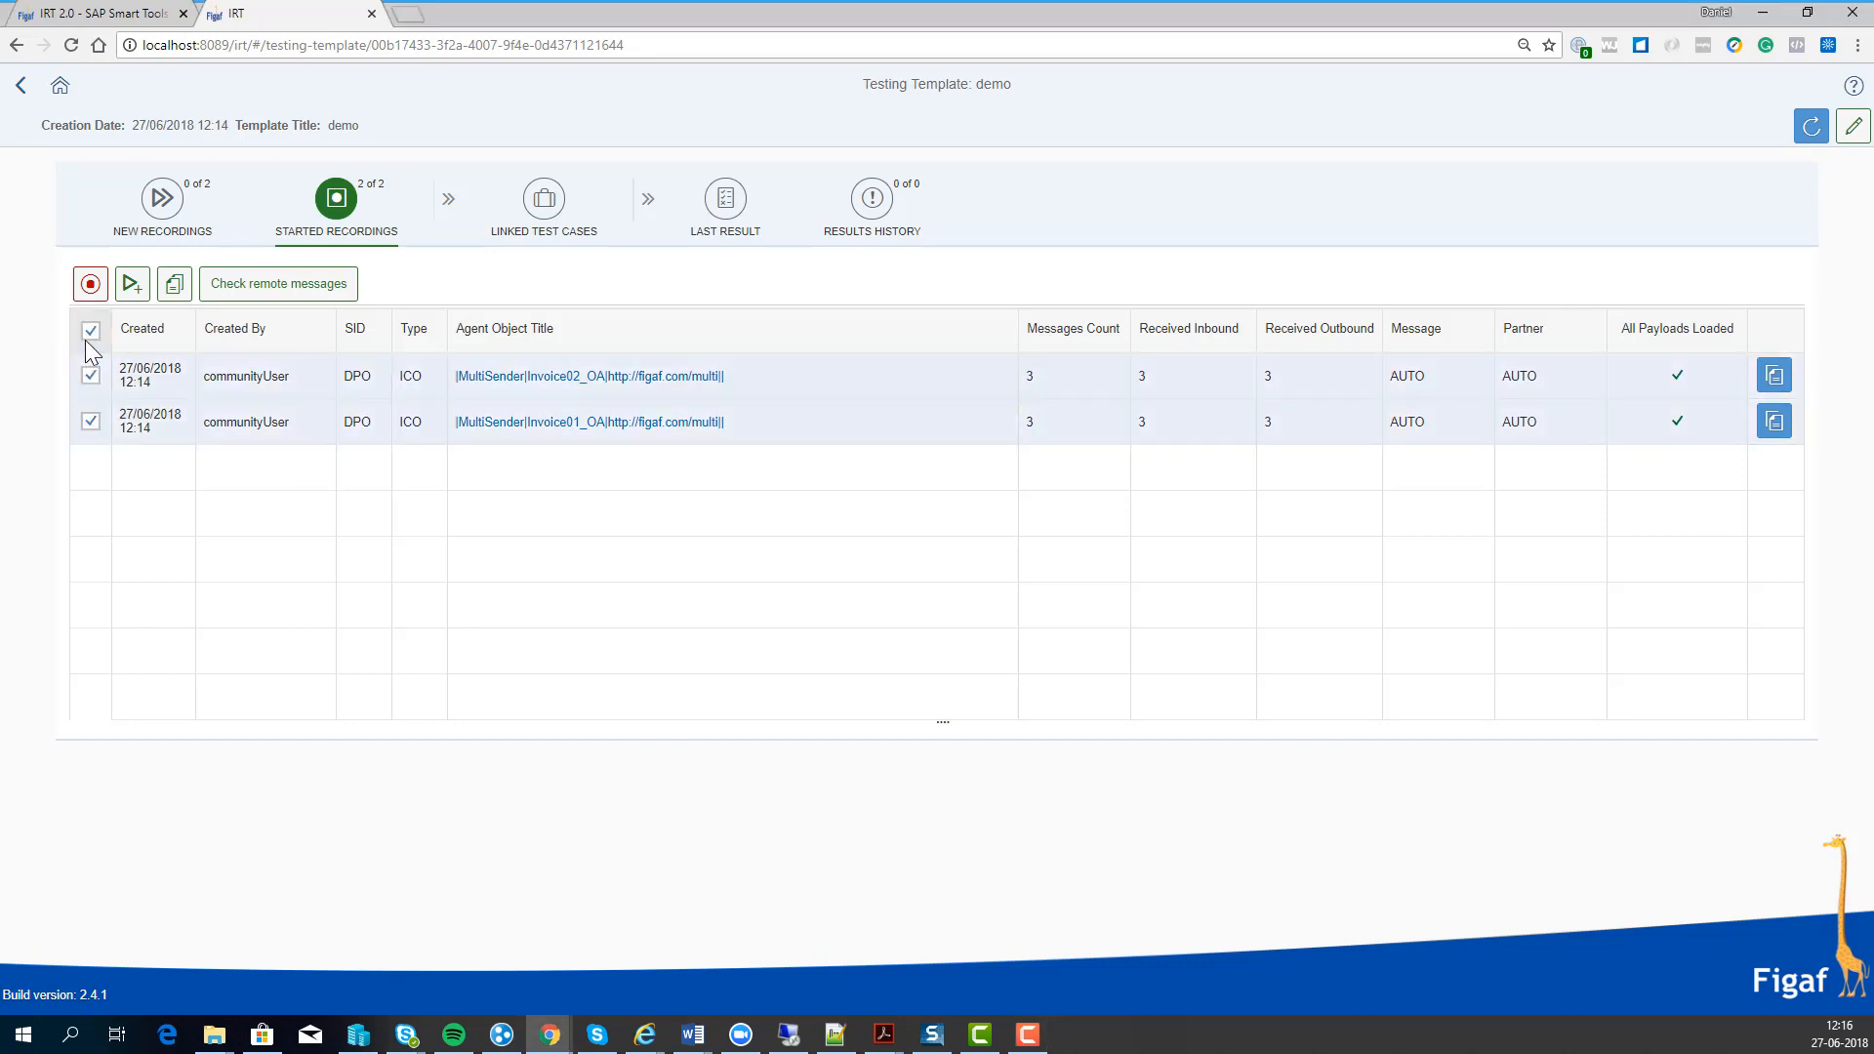
click(128, 286)
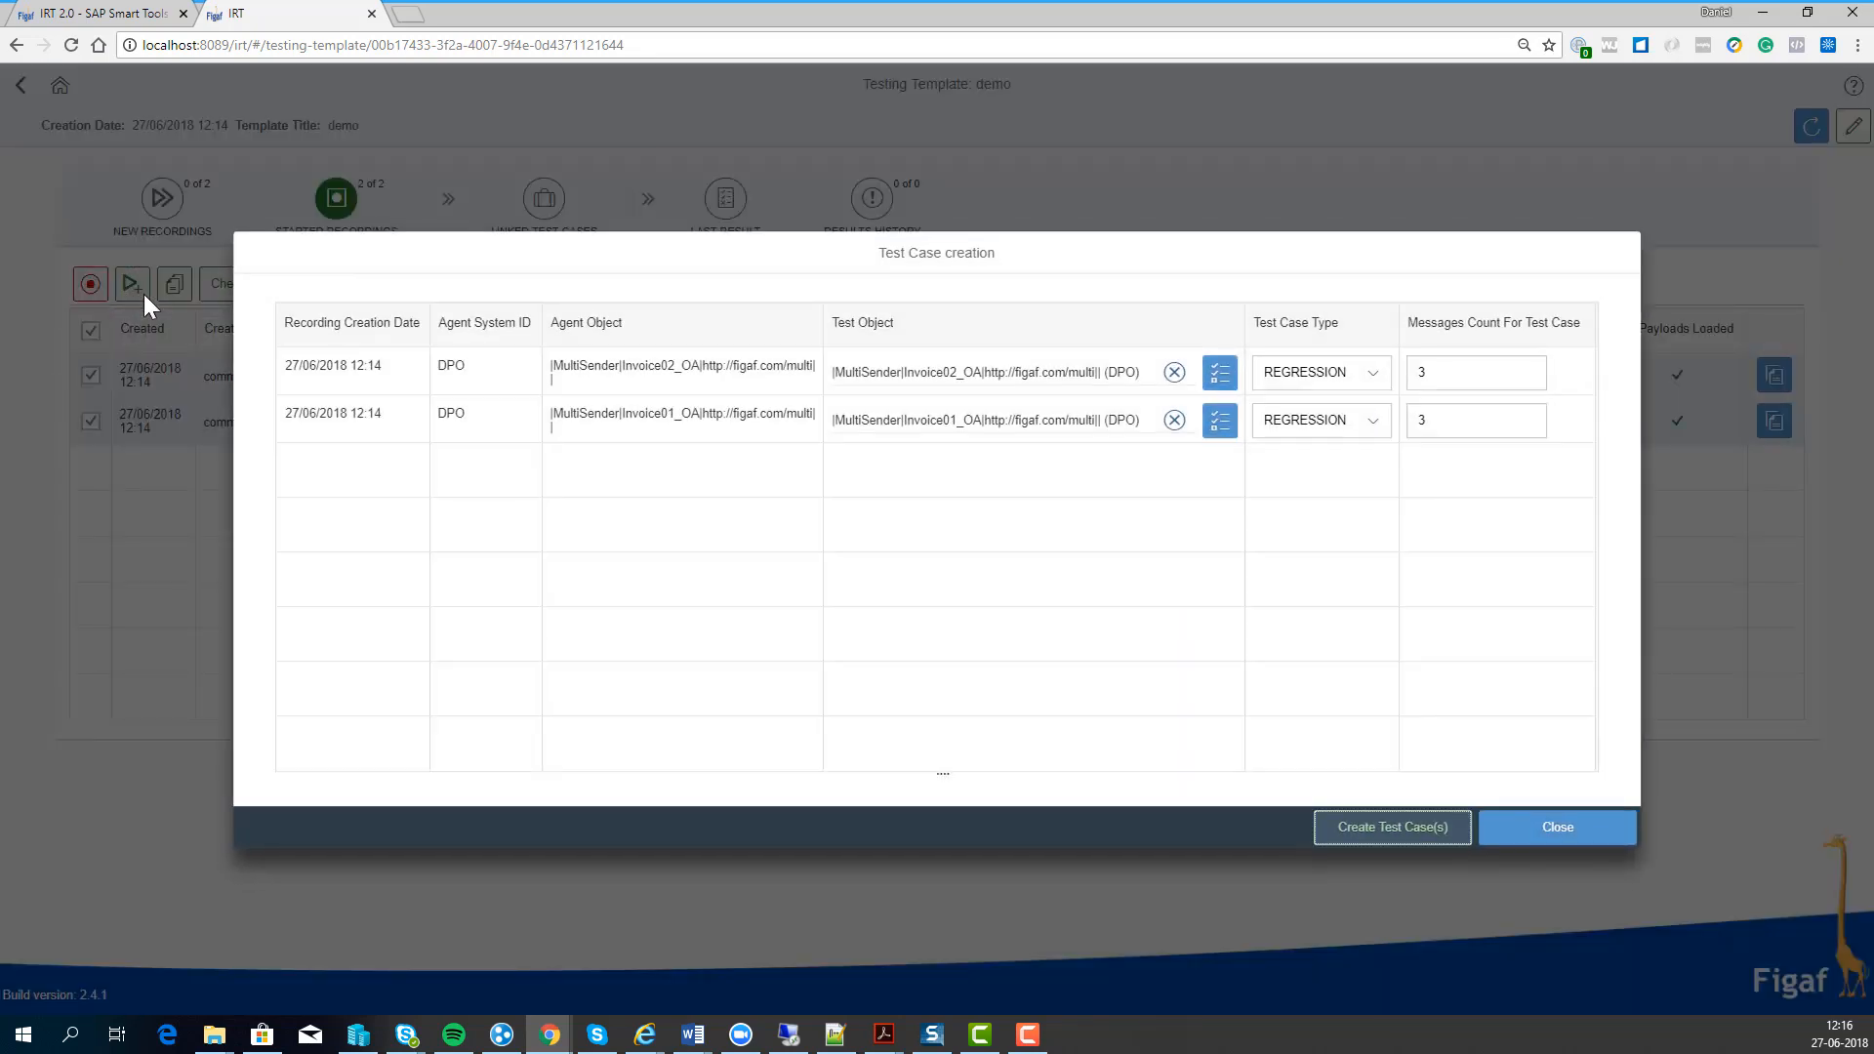
click(1538, 830)
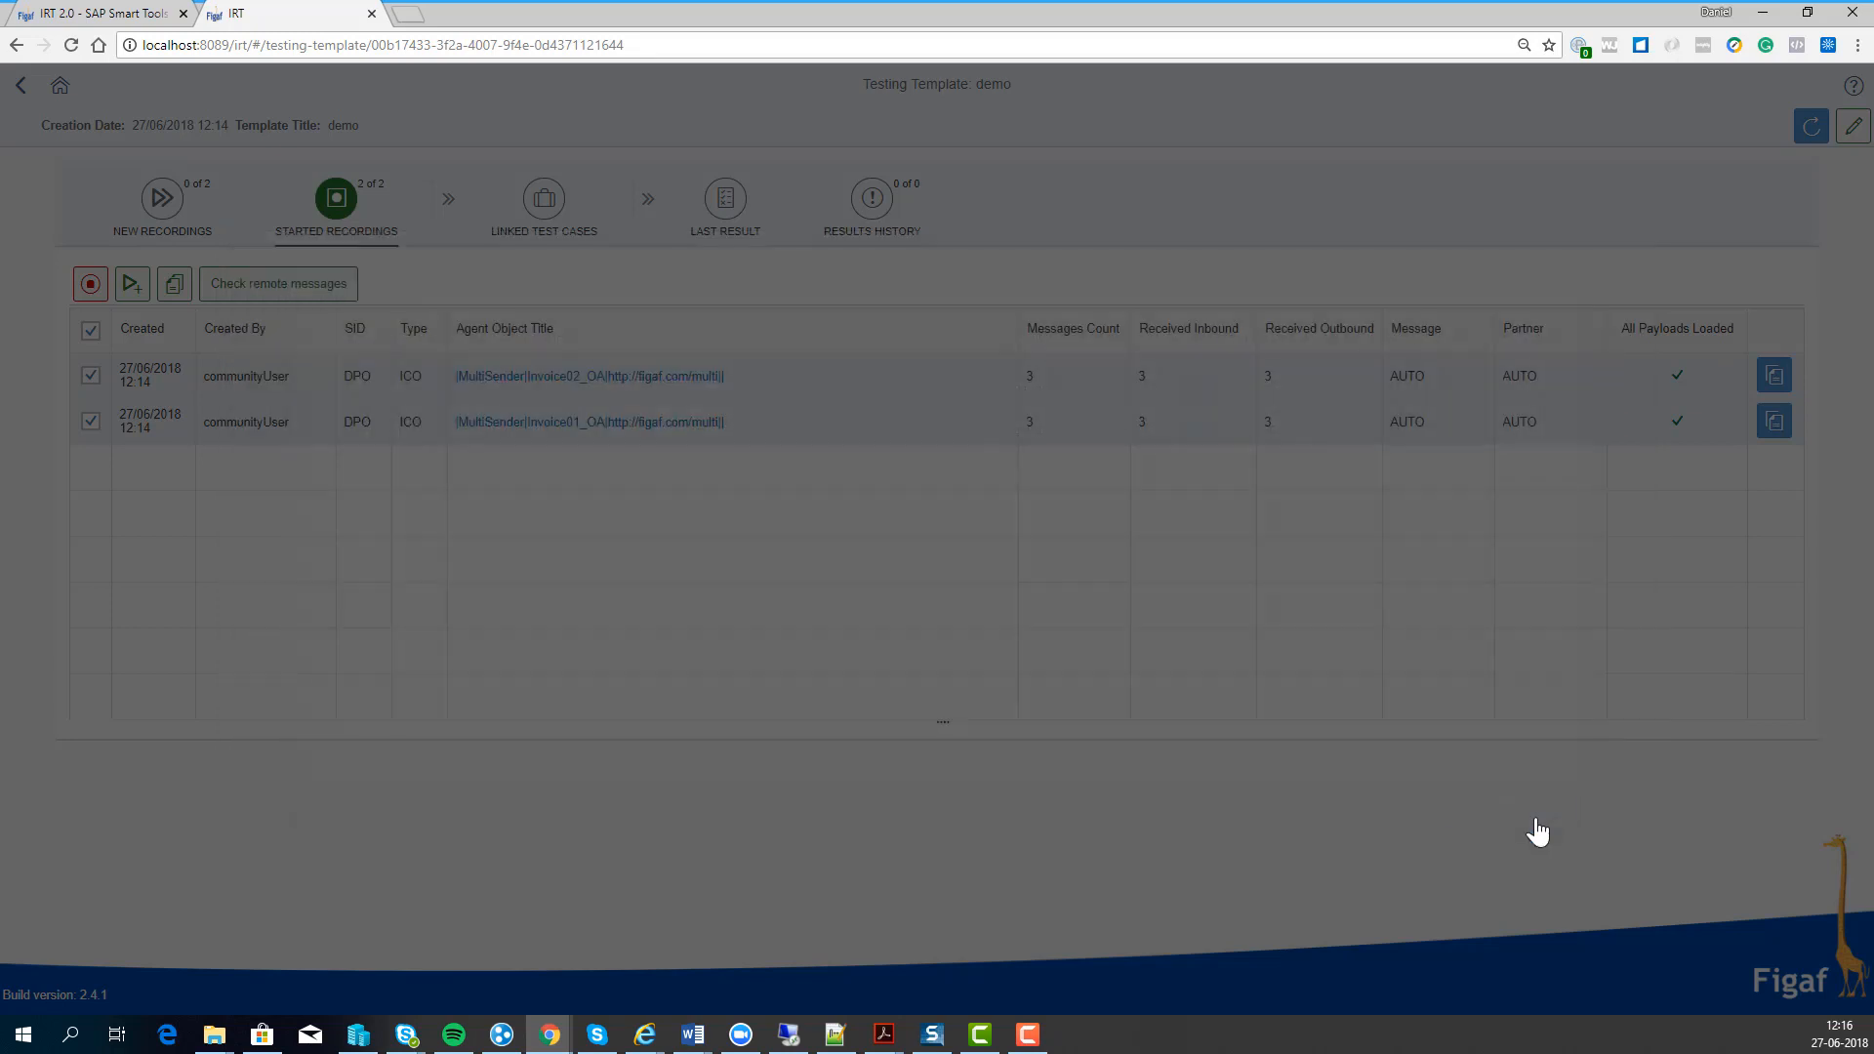
click(562, 215)
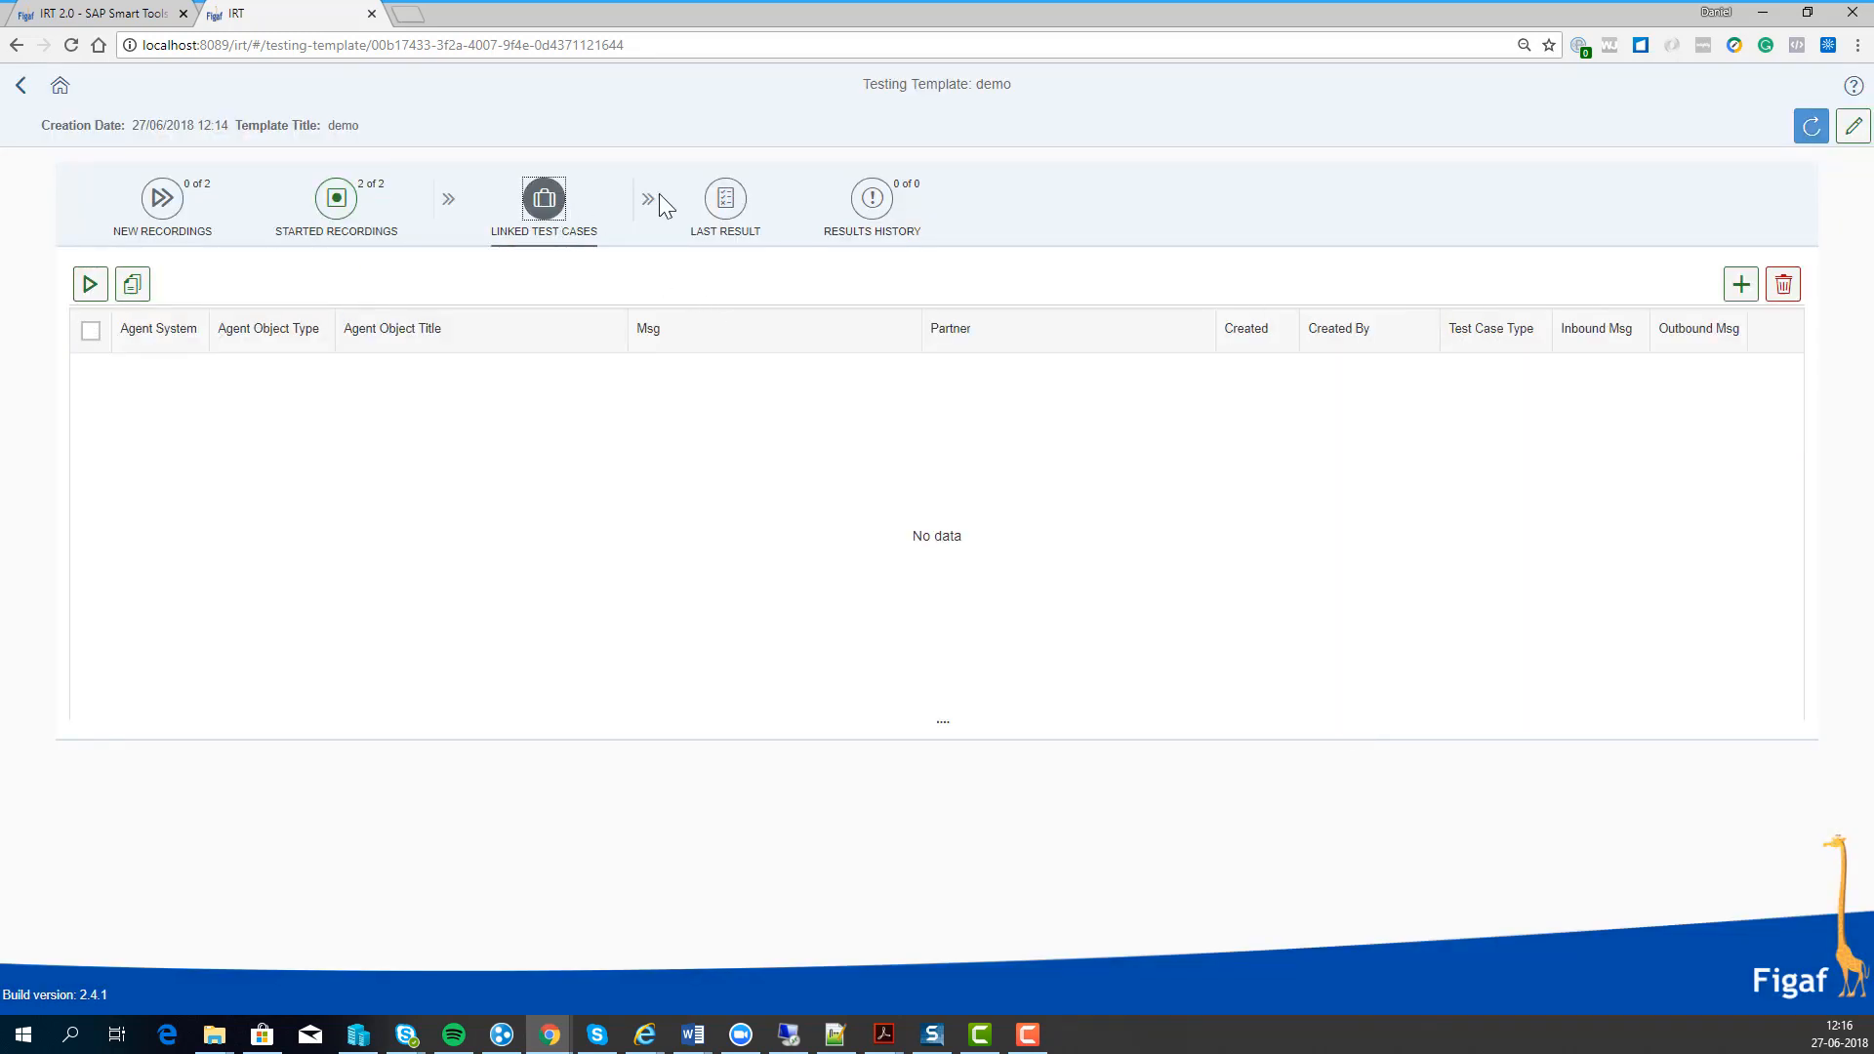
click(337, 207)
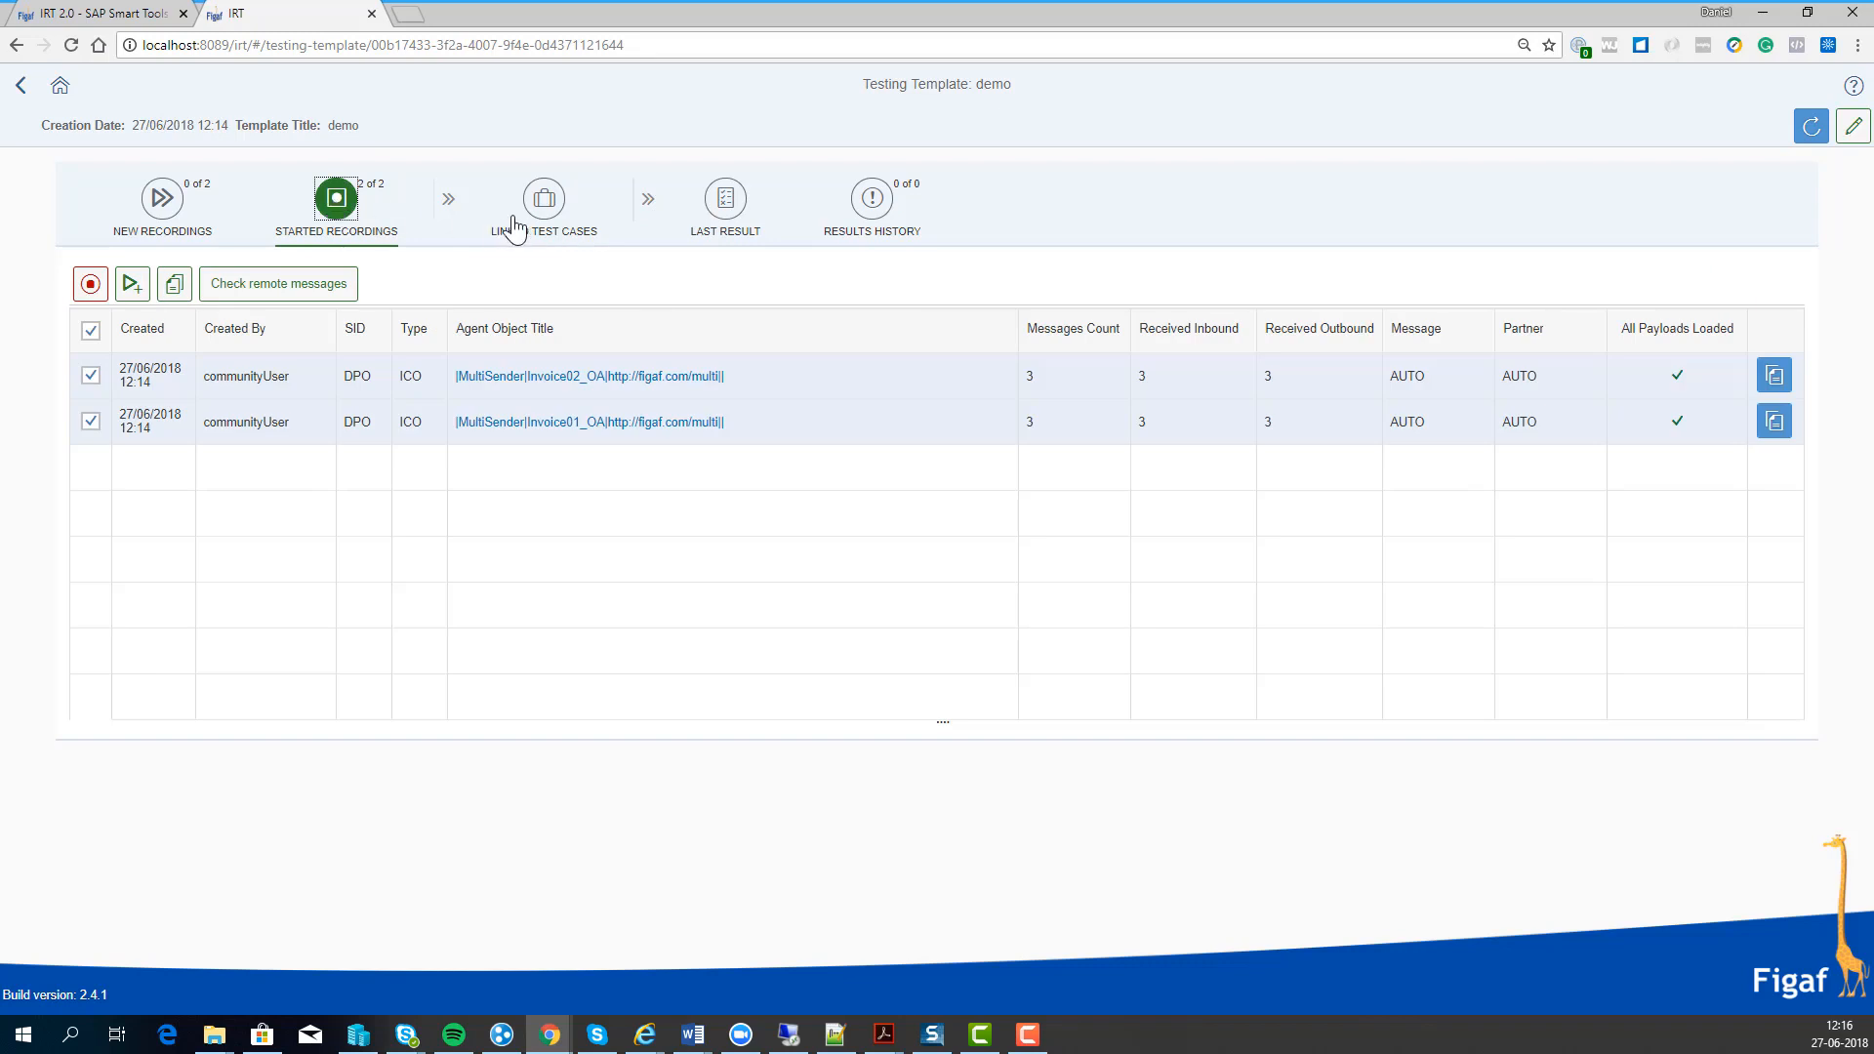
click(522, 222)
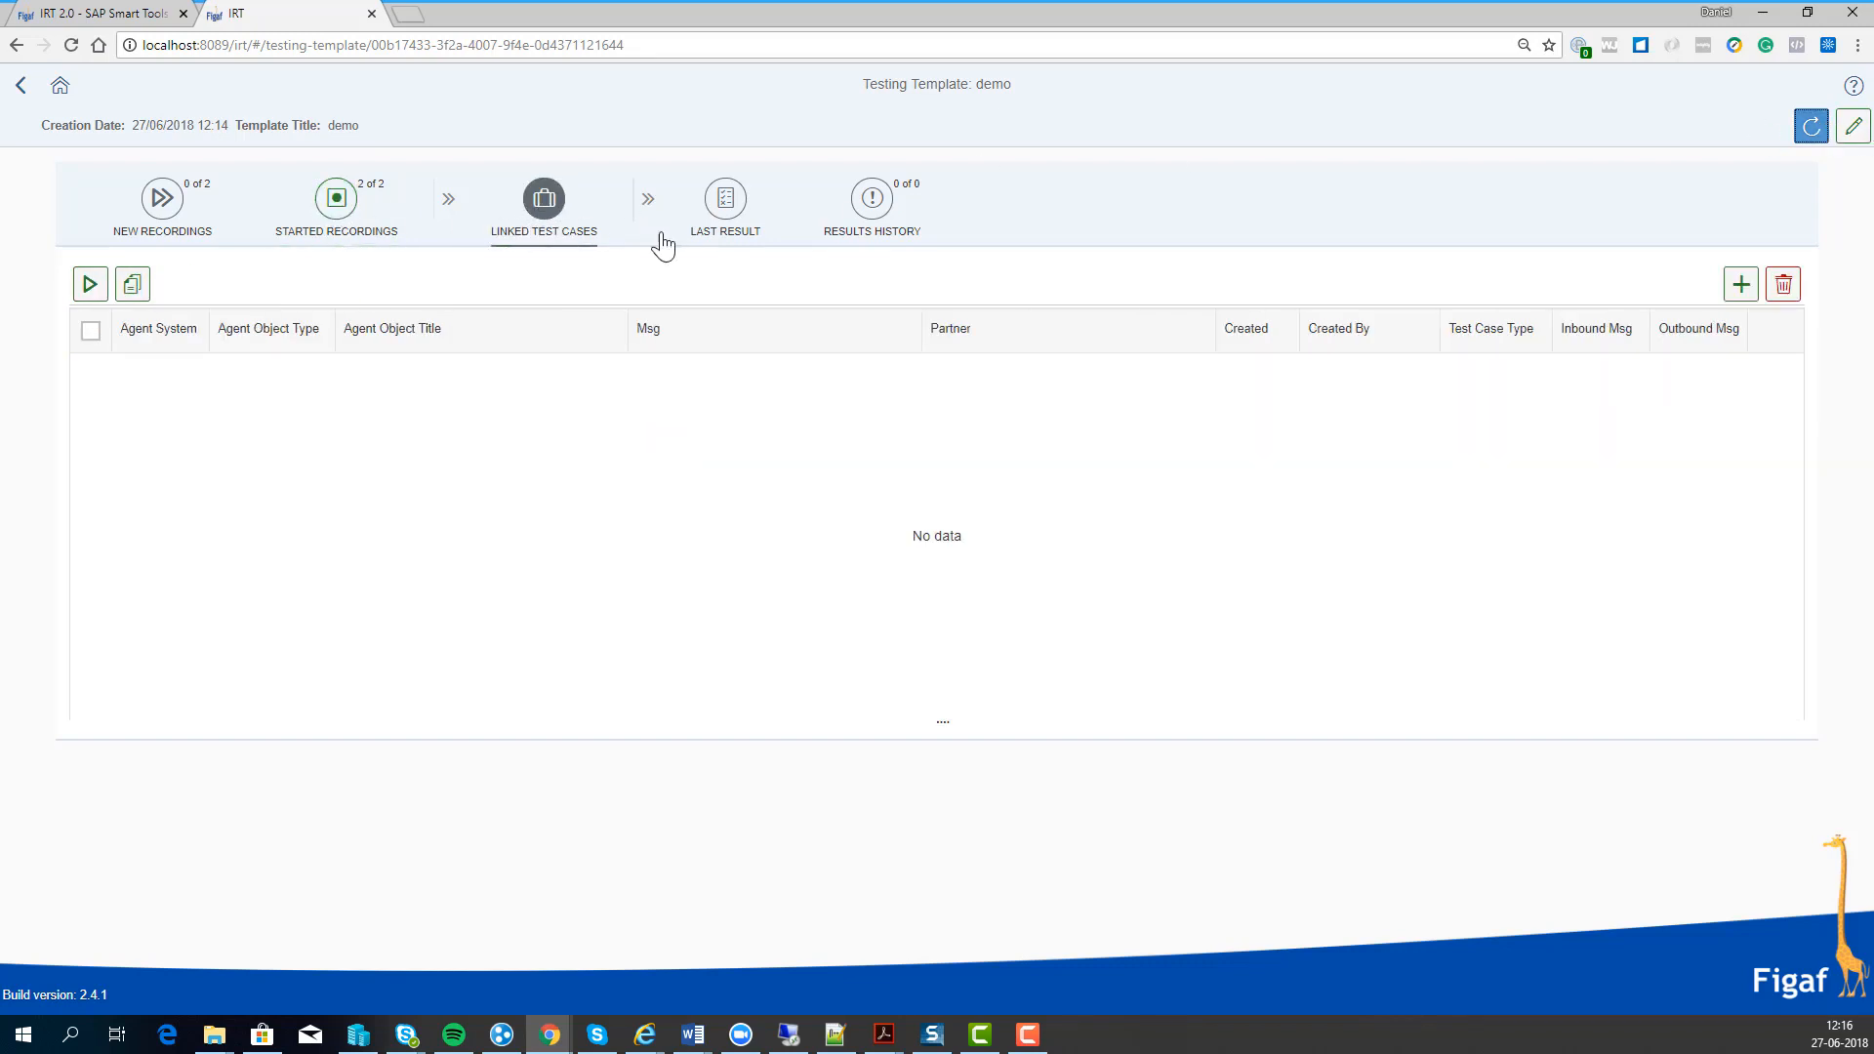
click(335, 203)
Step: Create regression test cases from both started recordings, Invoice01_OA and Invoice02_OA, with 3 messages each
click(90, 330)
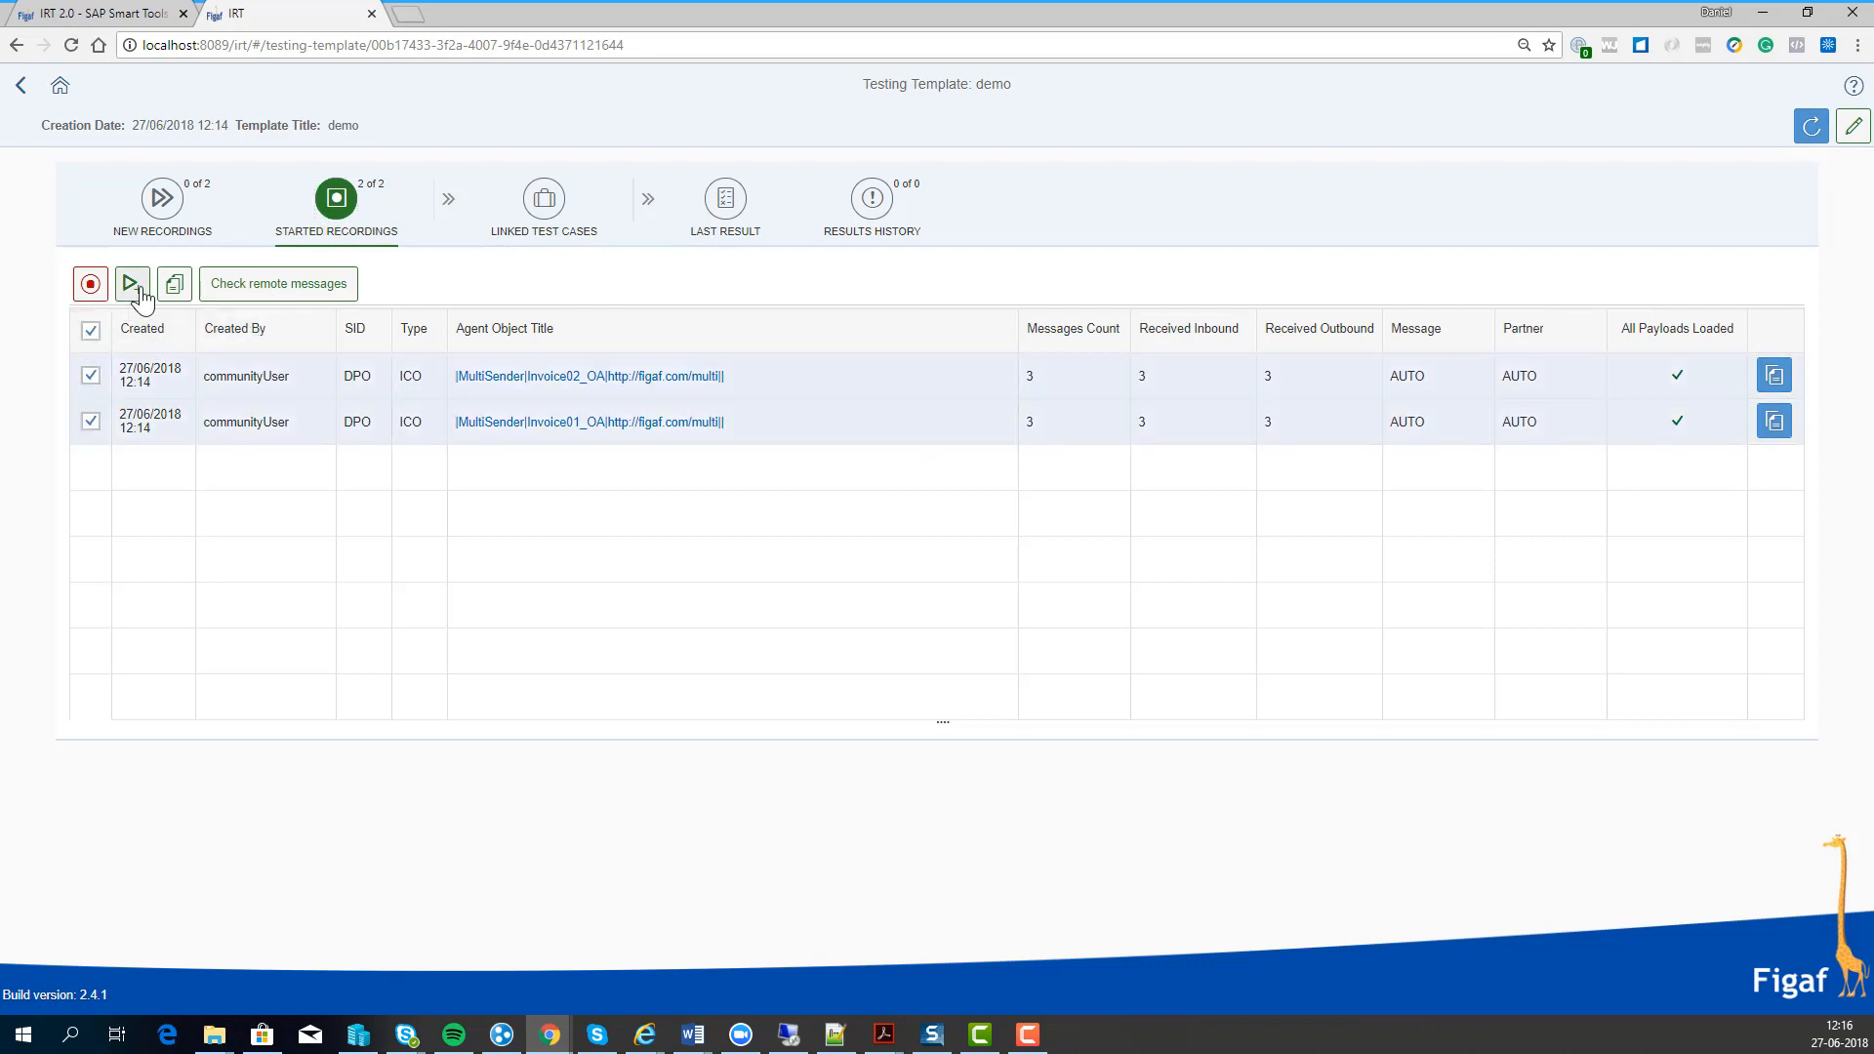
click(132, 283)
click(1499, 838)
click(131, 283)
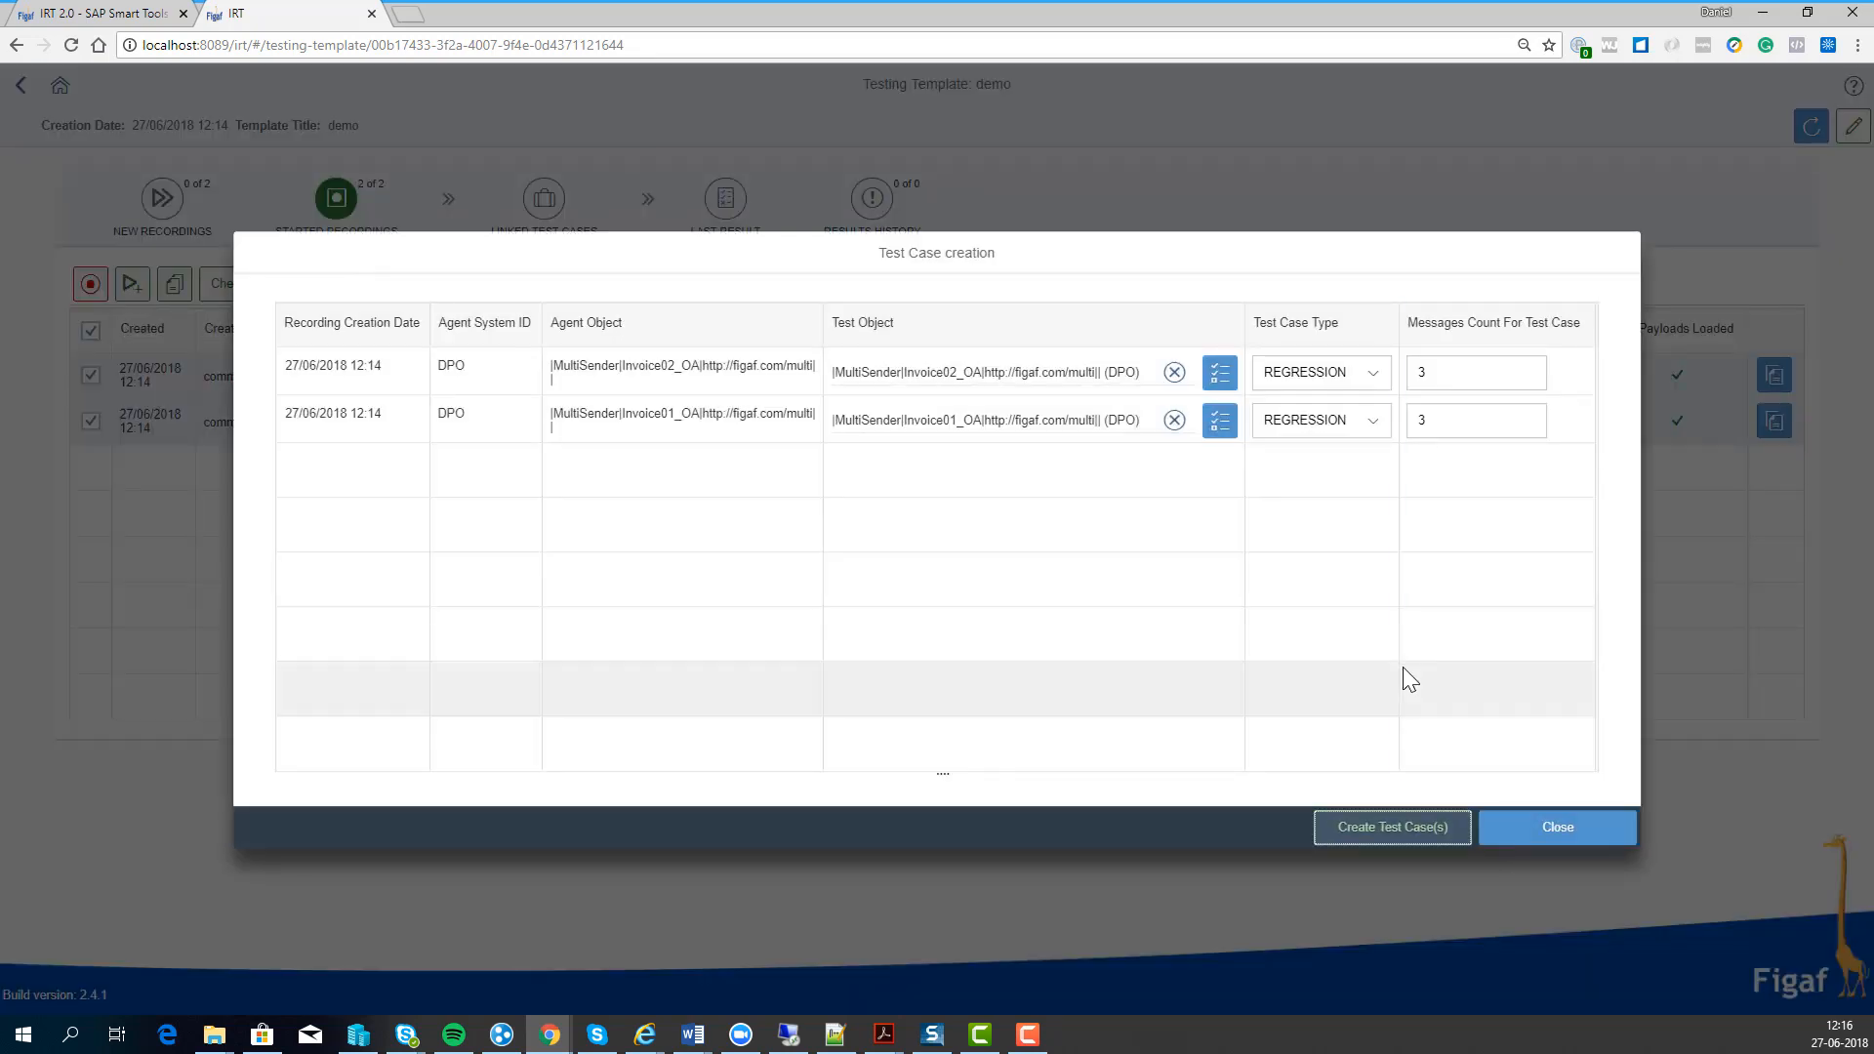
click(1392, 827)
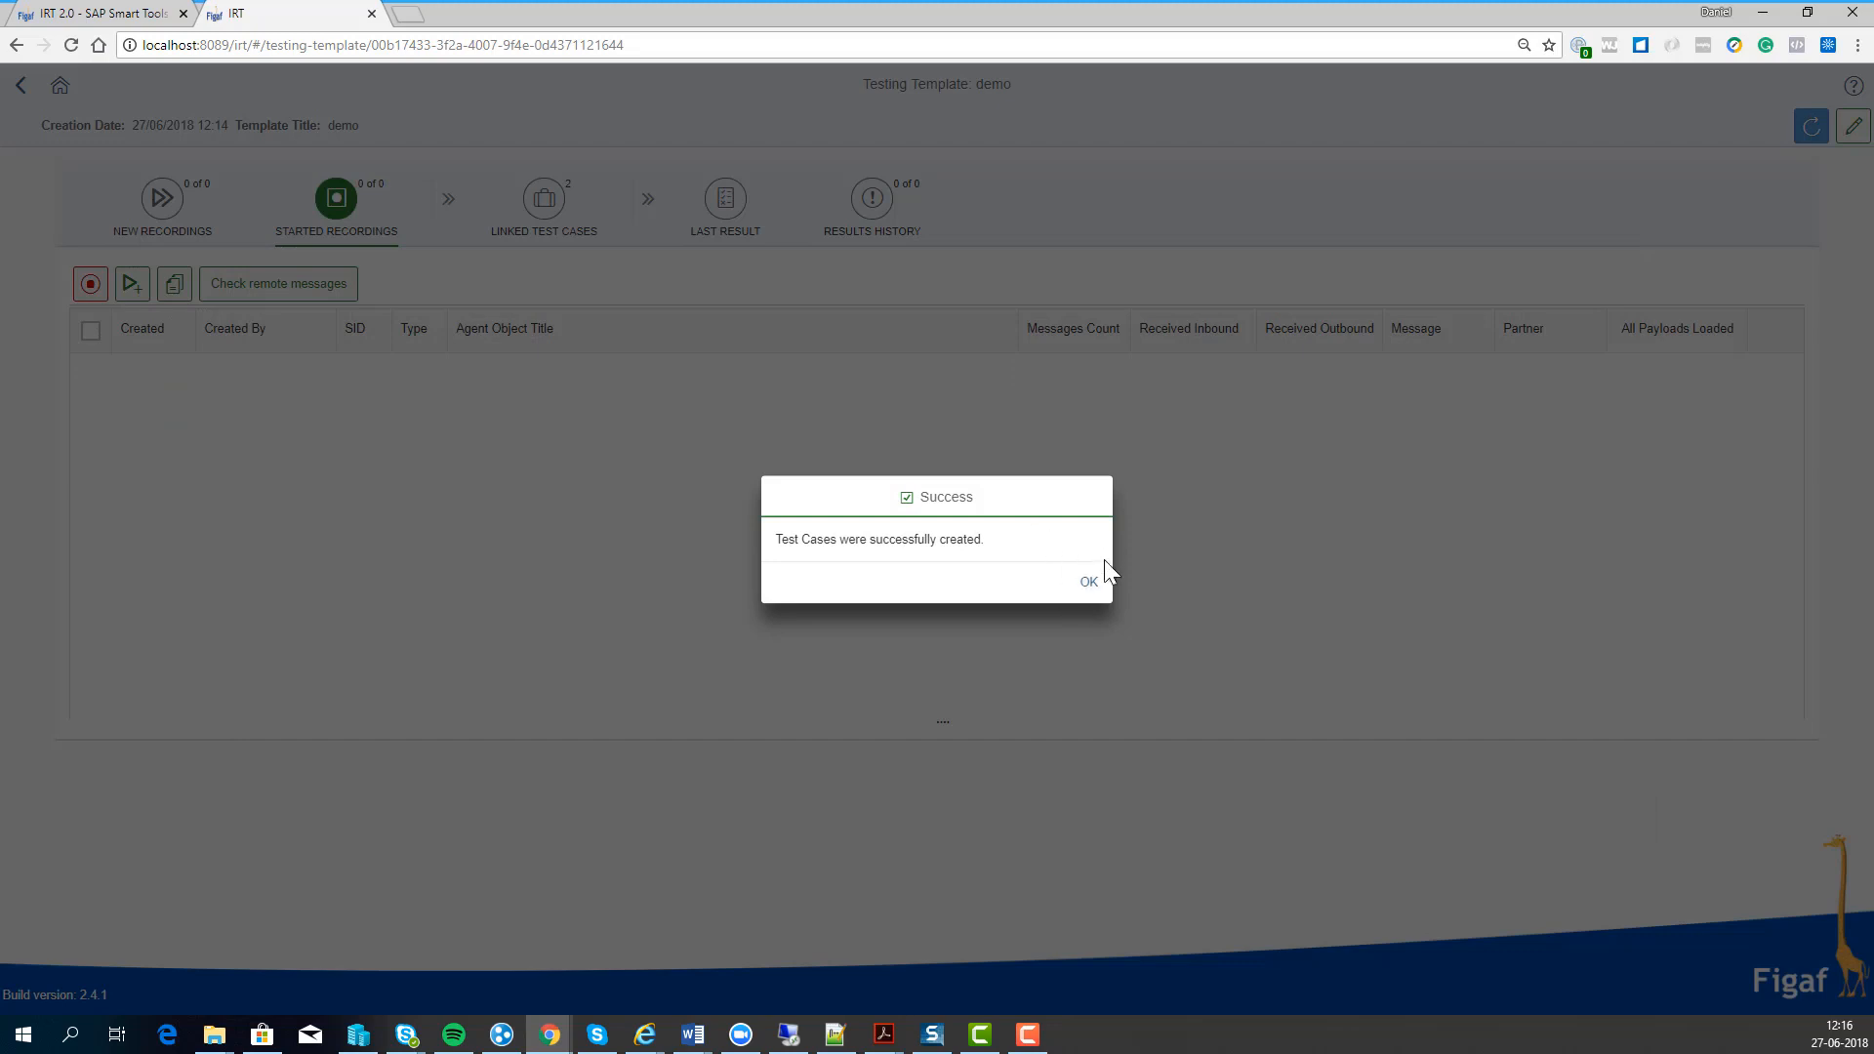
click(1089, 583)
Step: Run the template's linked test cases and check the remote results of this last run
click(536, 209)
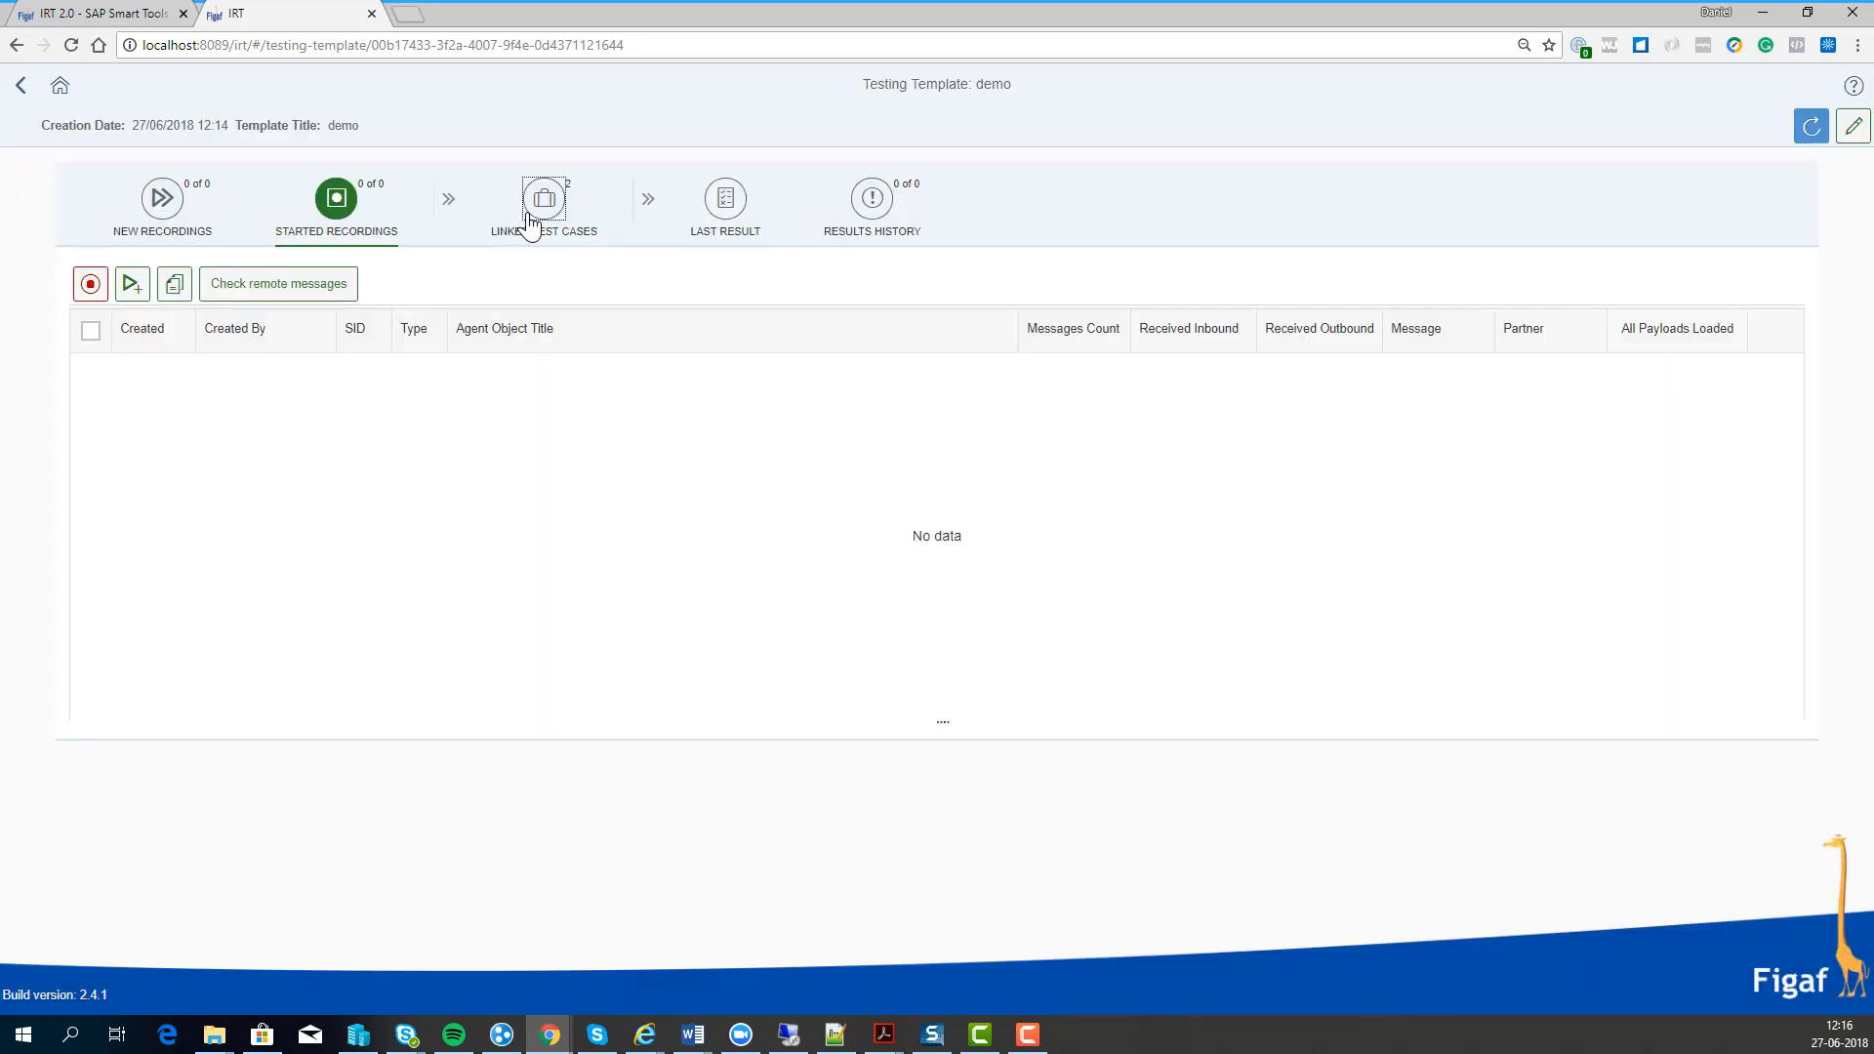
click(90, 285)
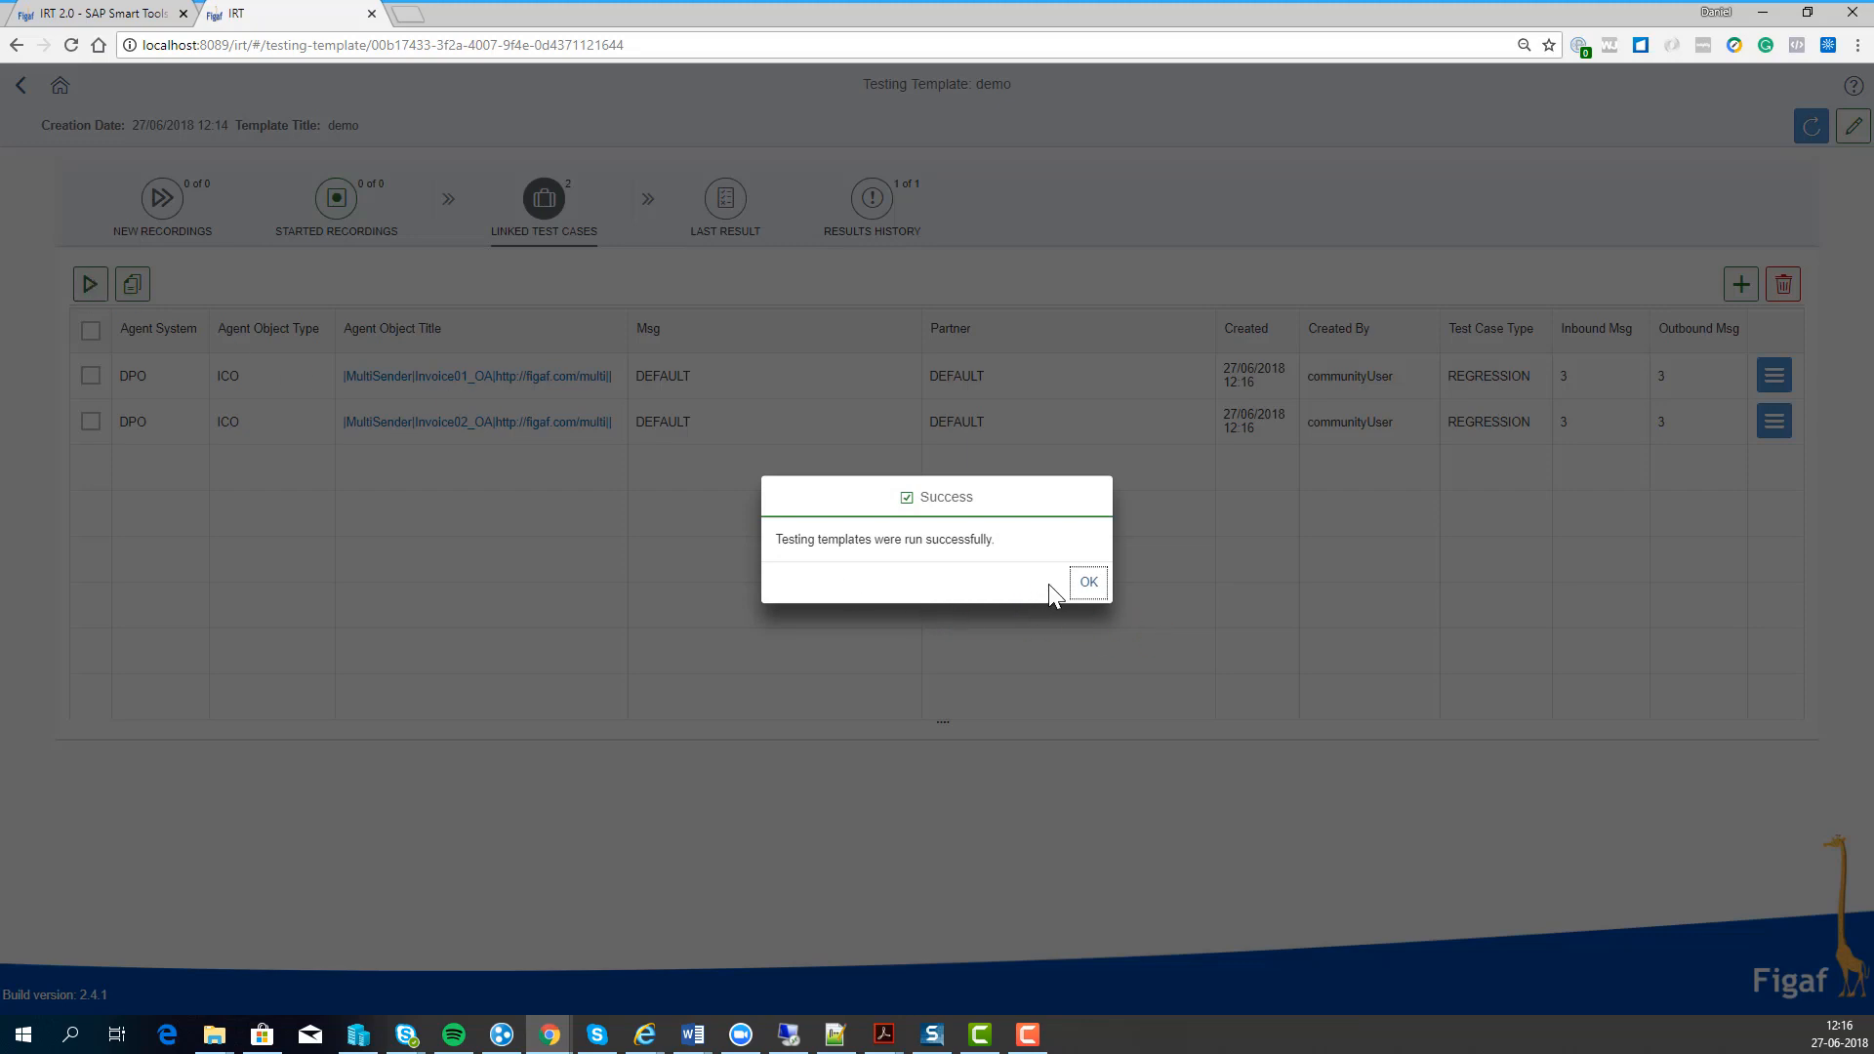
click(1088, 583)
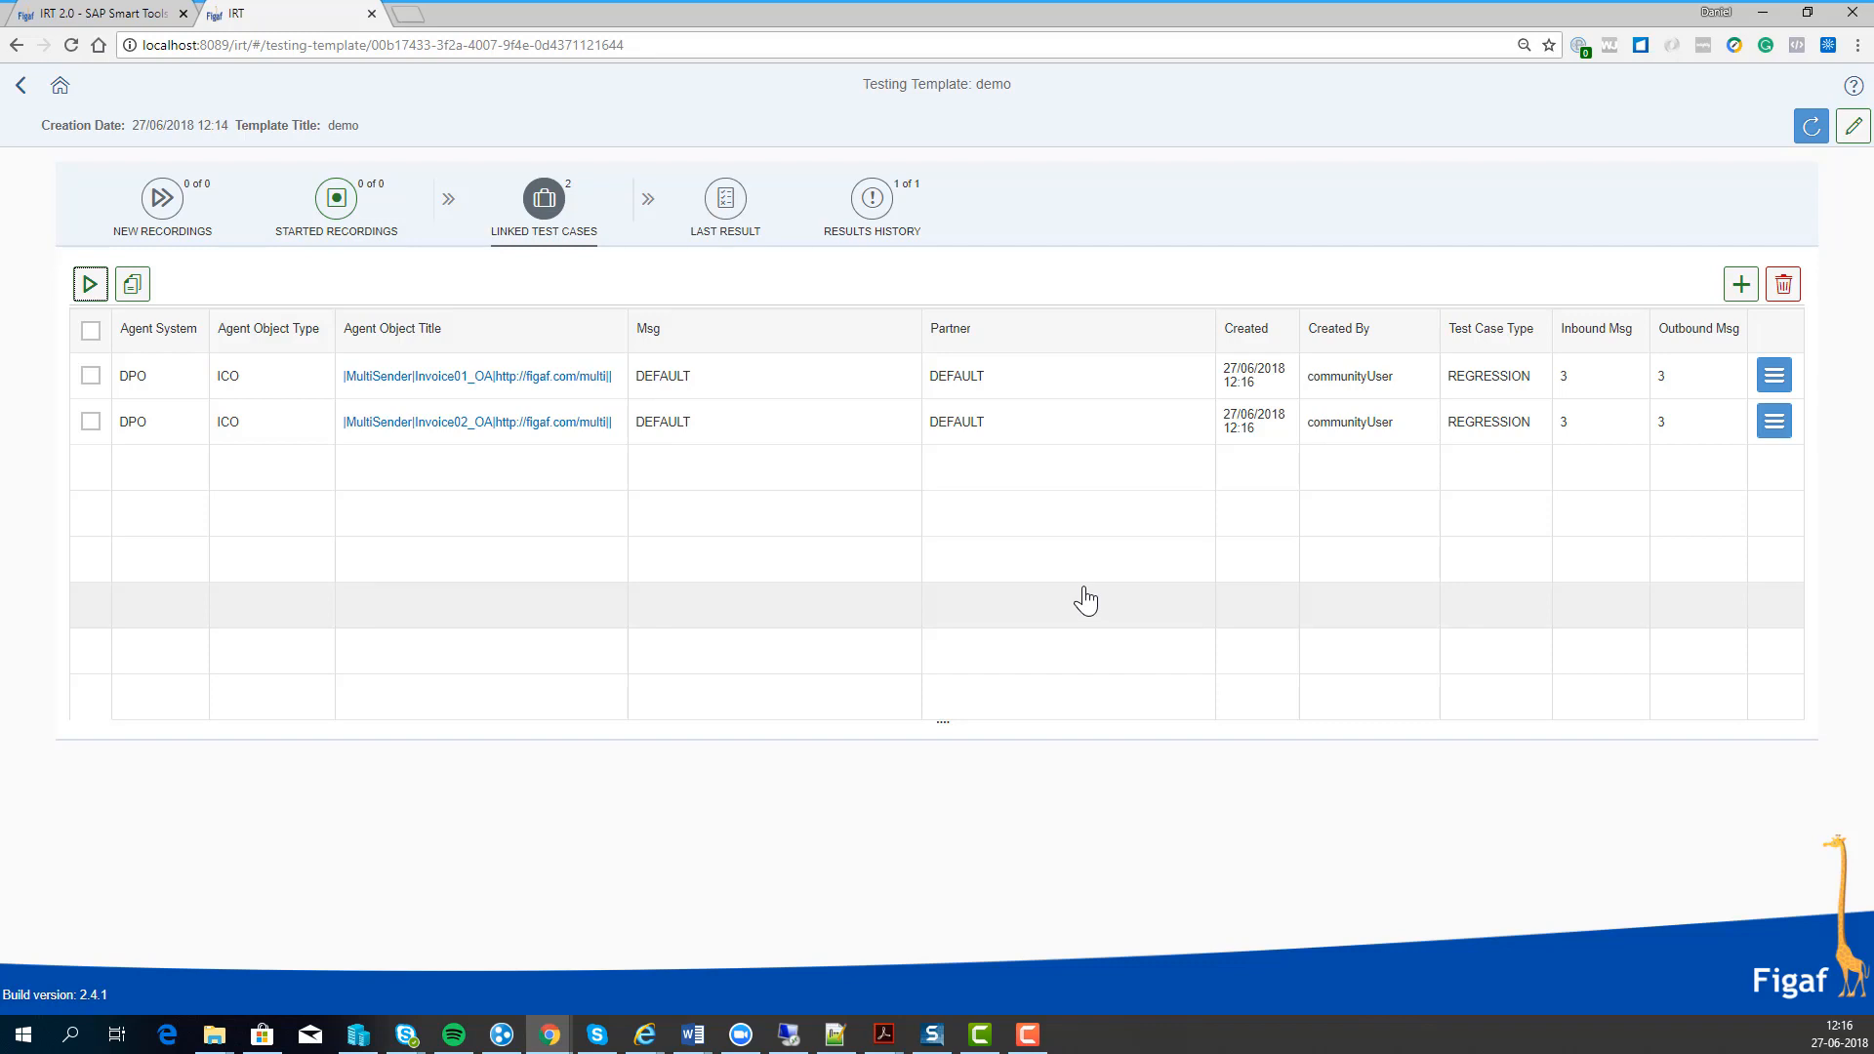
click(706, 222)
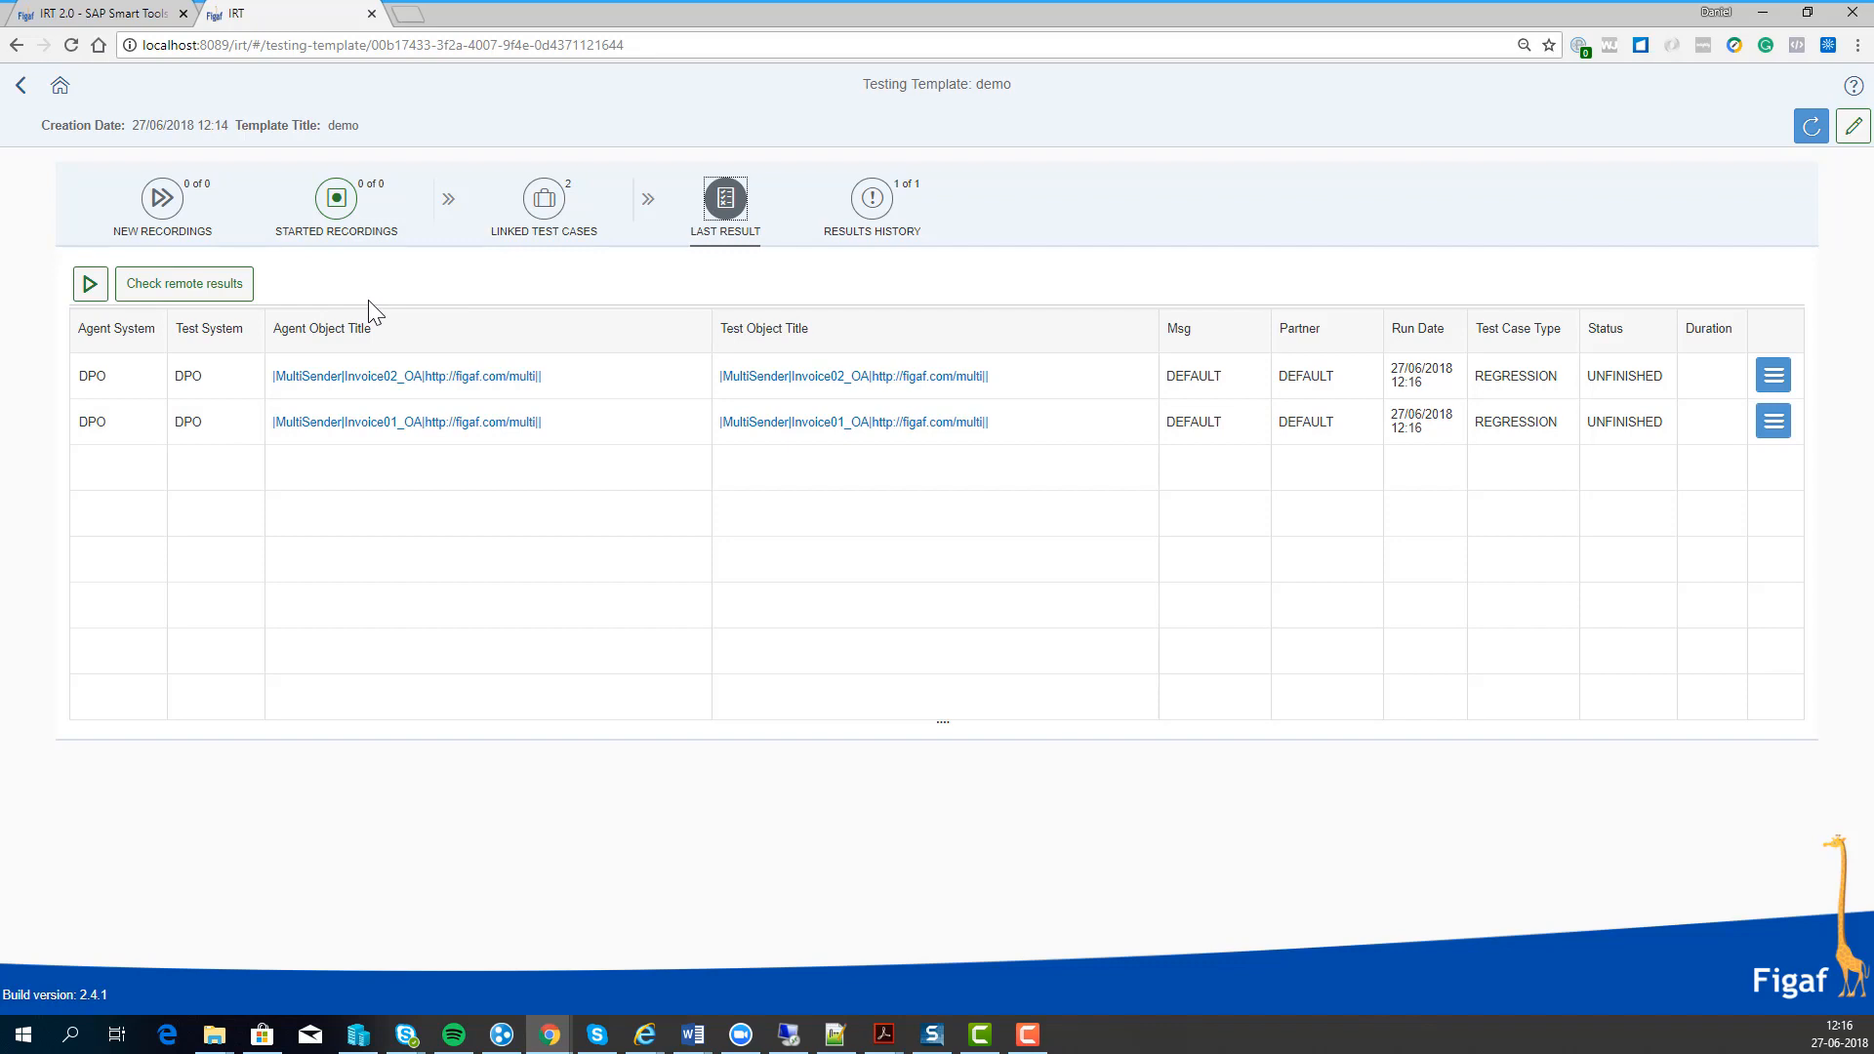
click(178, 291)
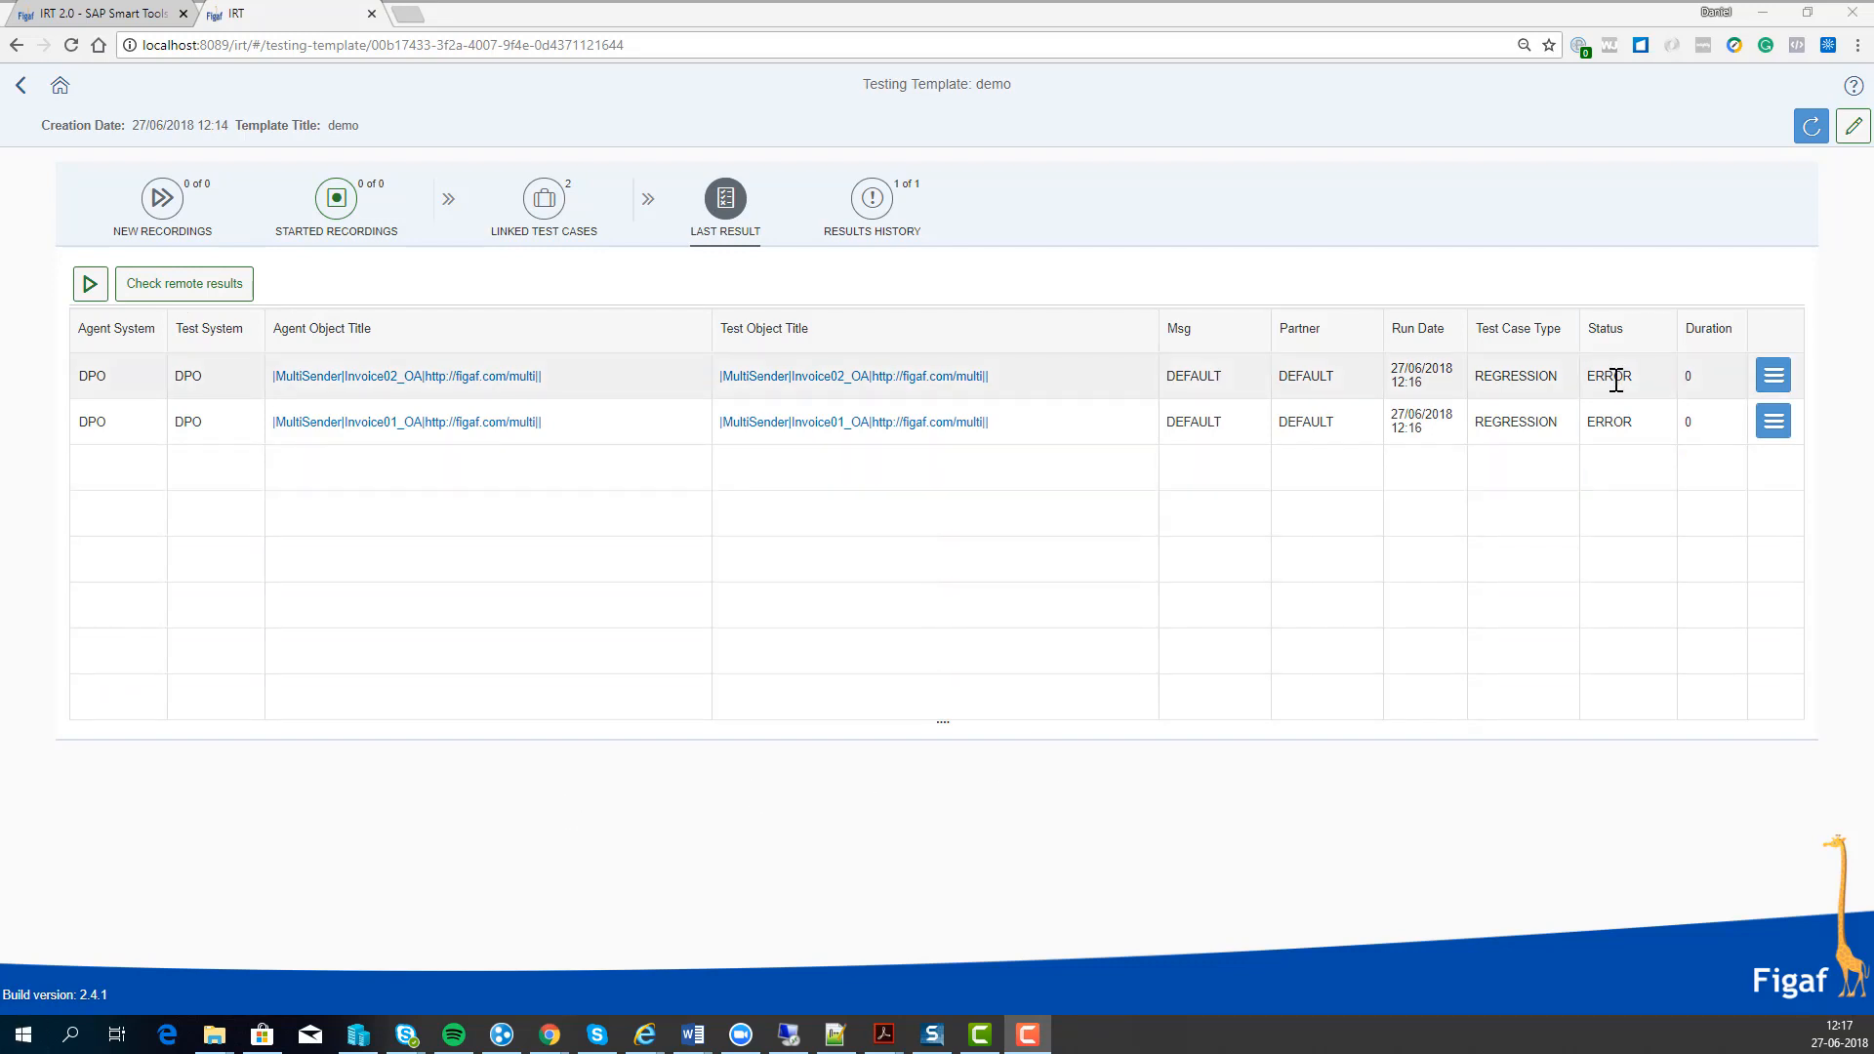
Step: Open the Invoice01_OA test run results and show the differences for the first message
click(1773, 421)
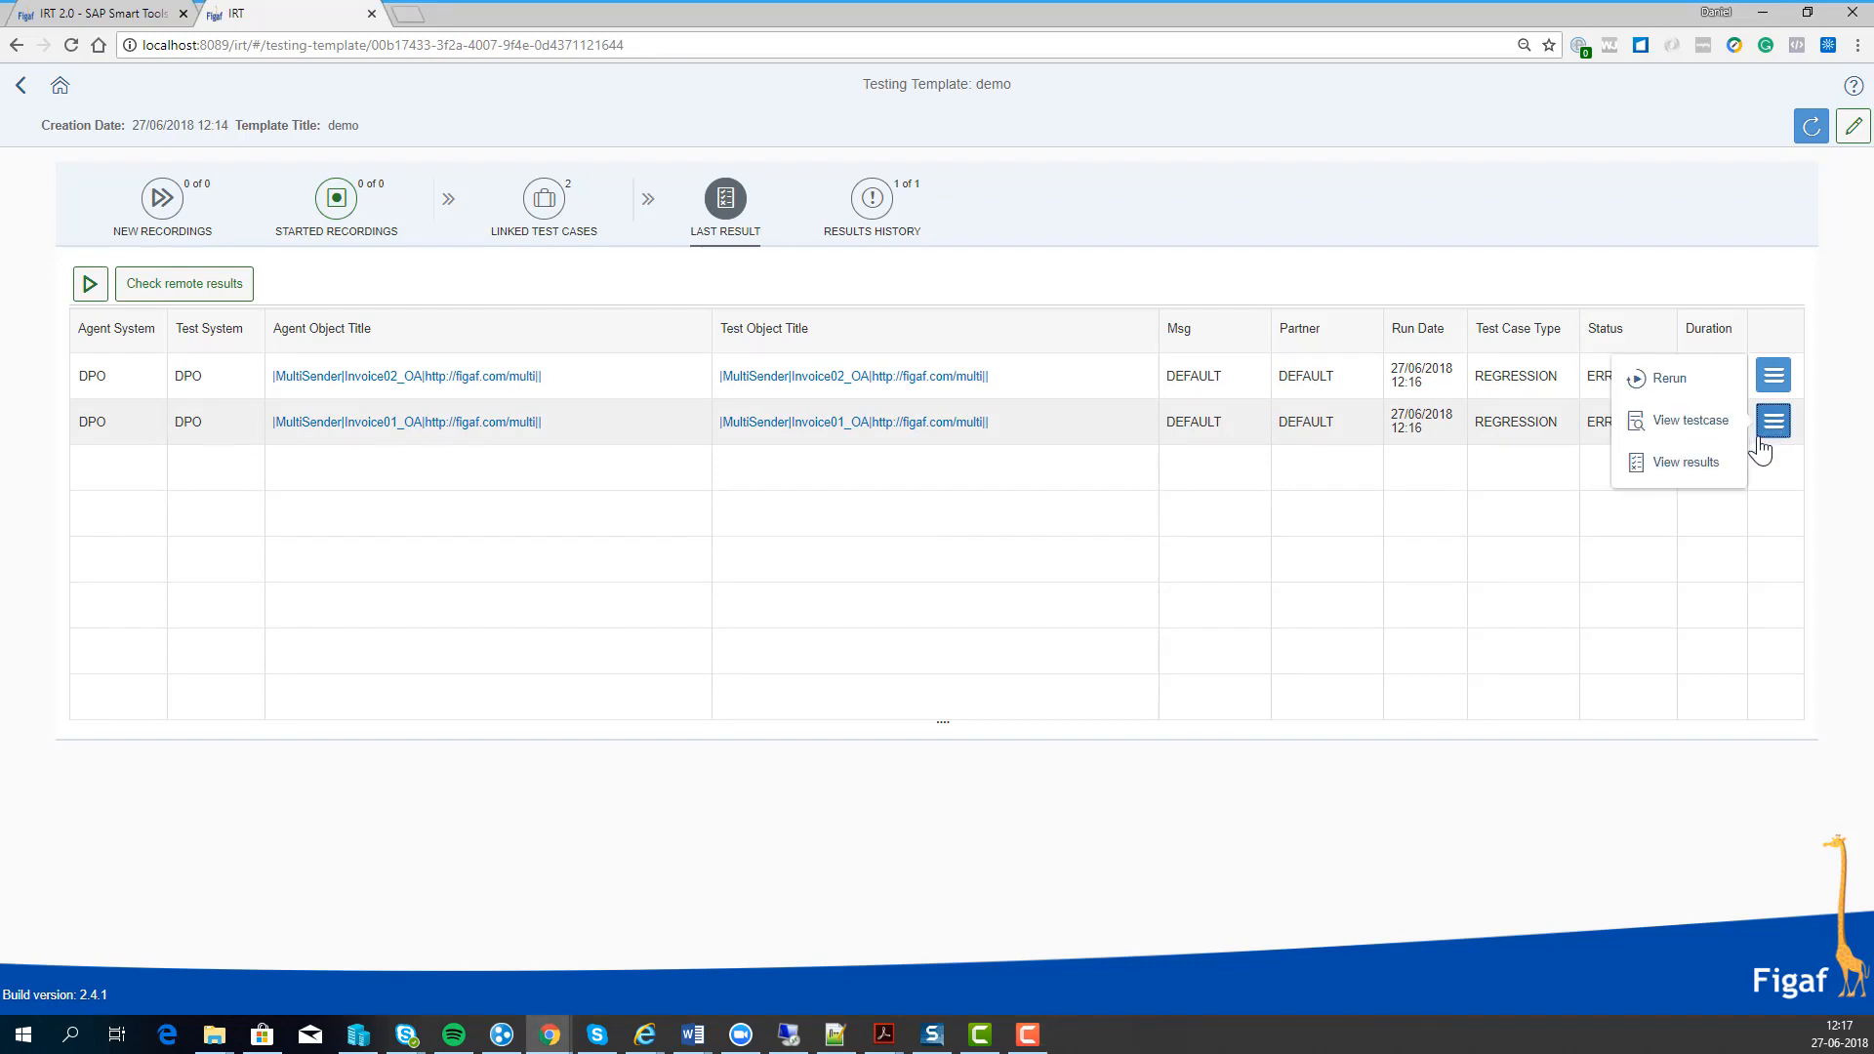
click(1683, 462)
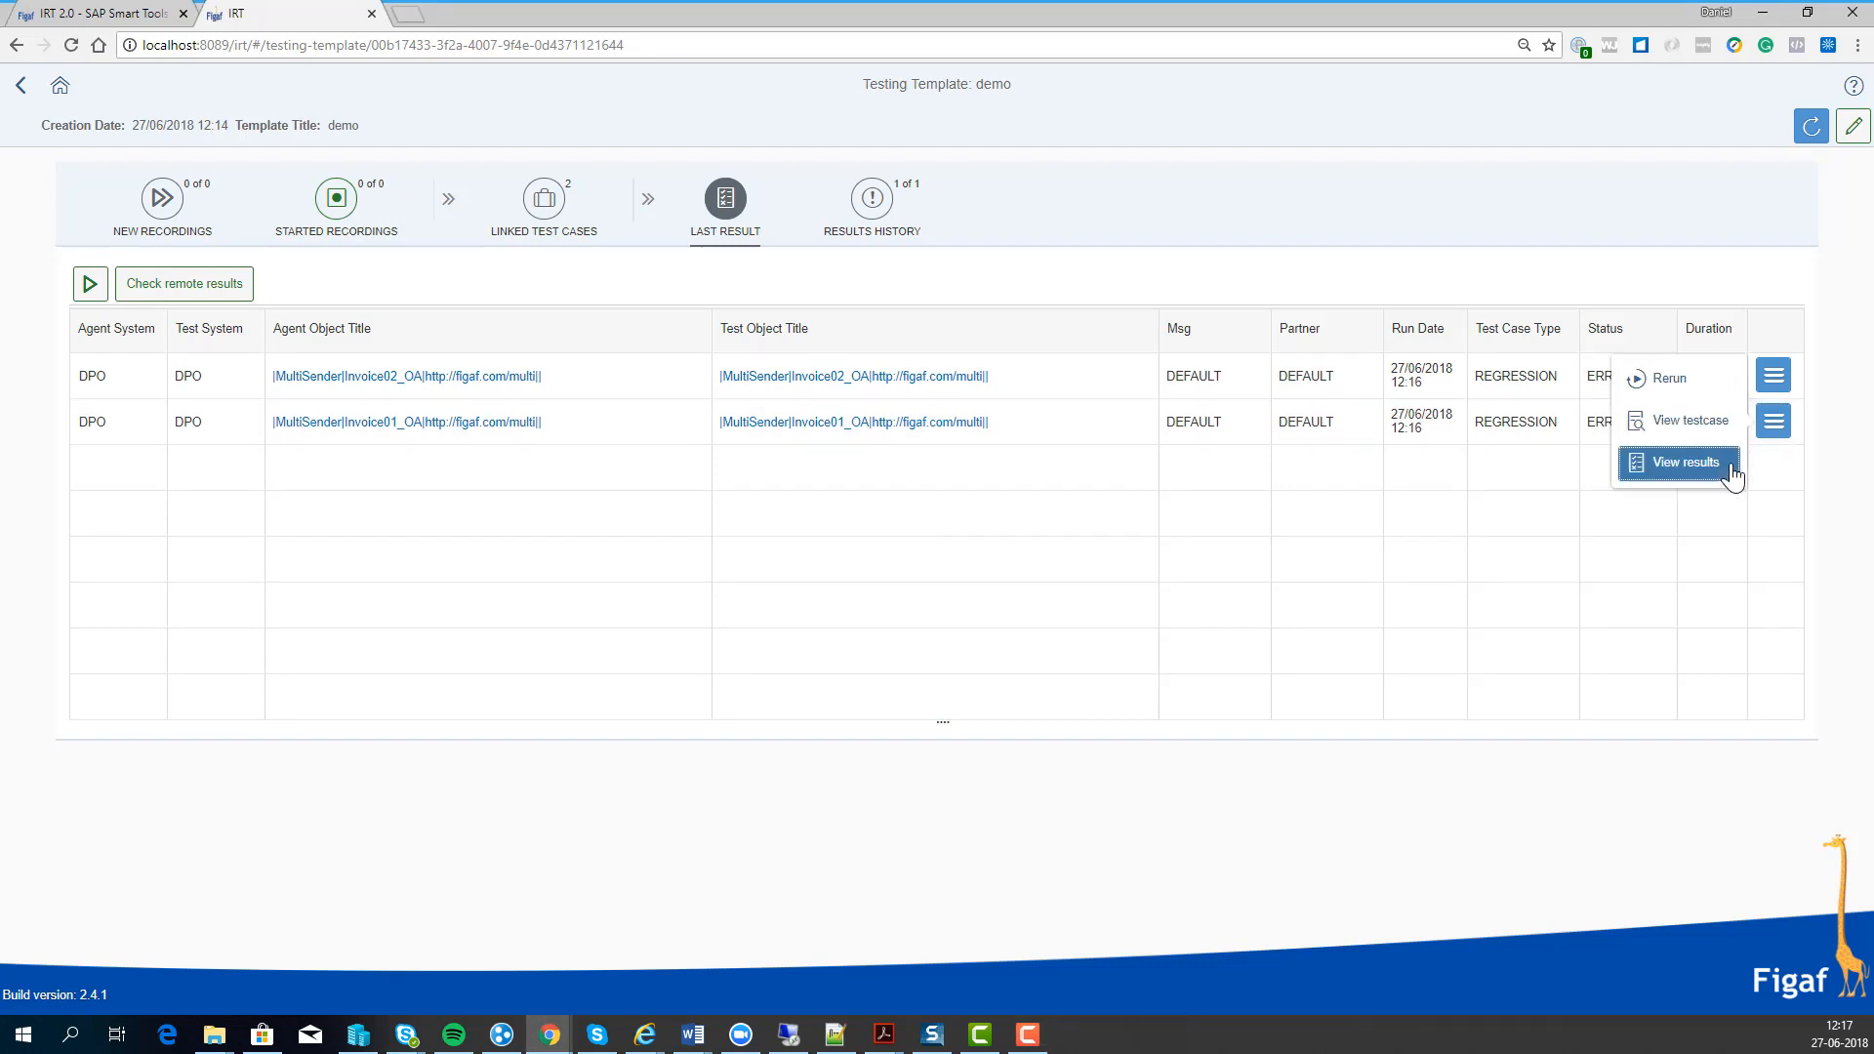
click(1786, 231)
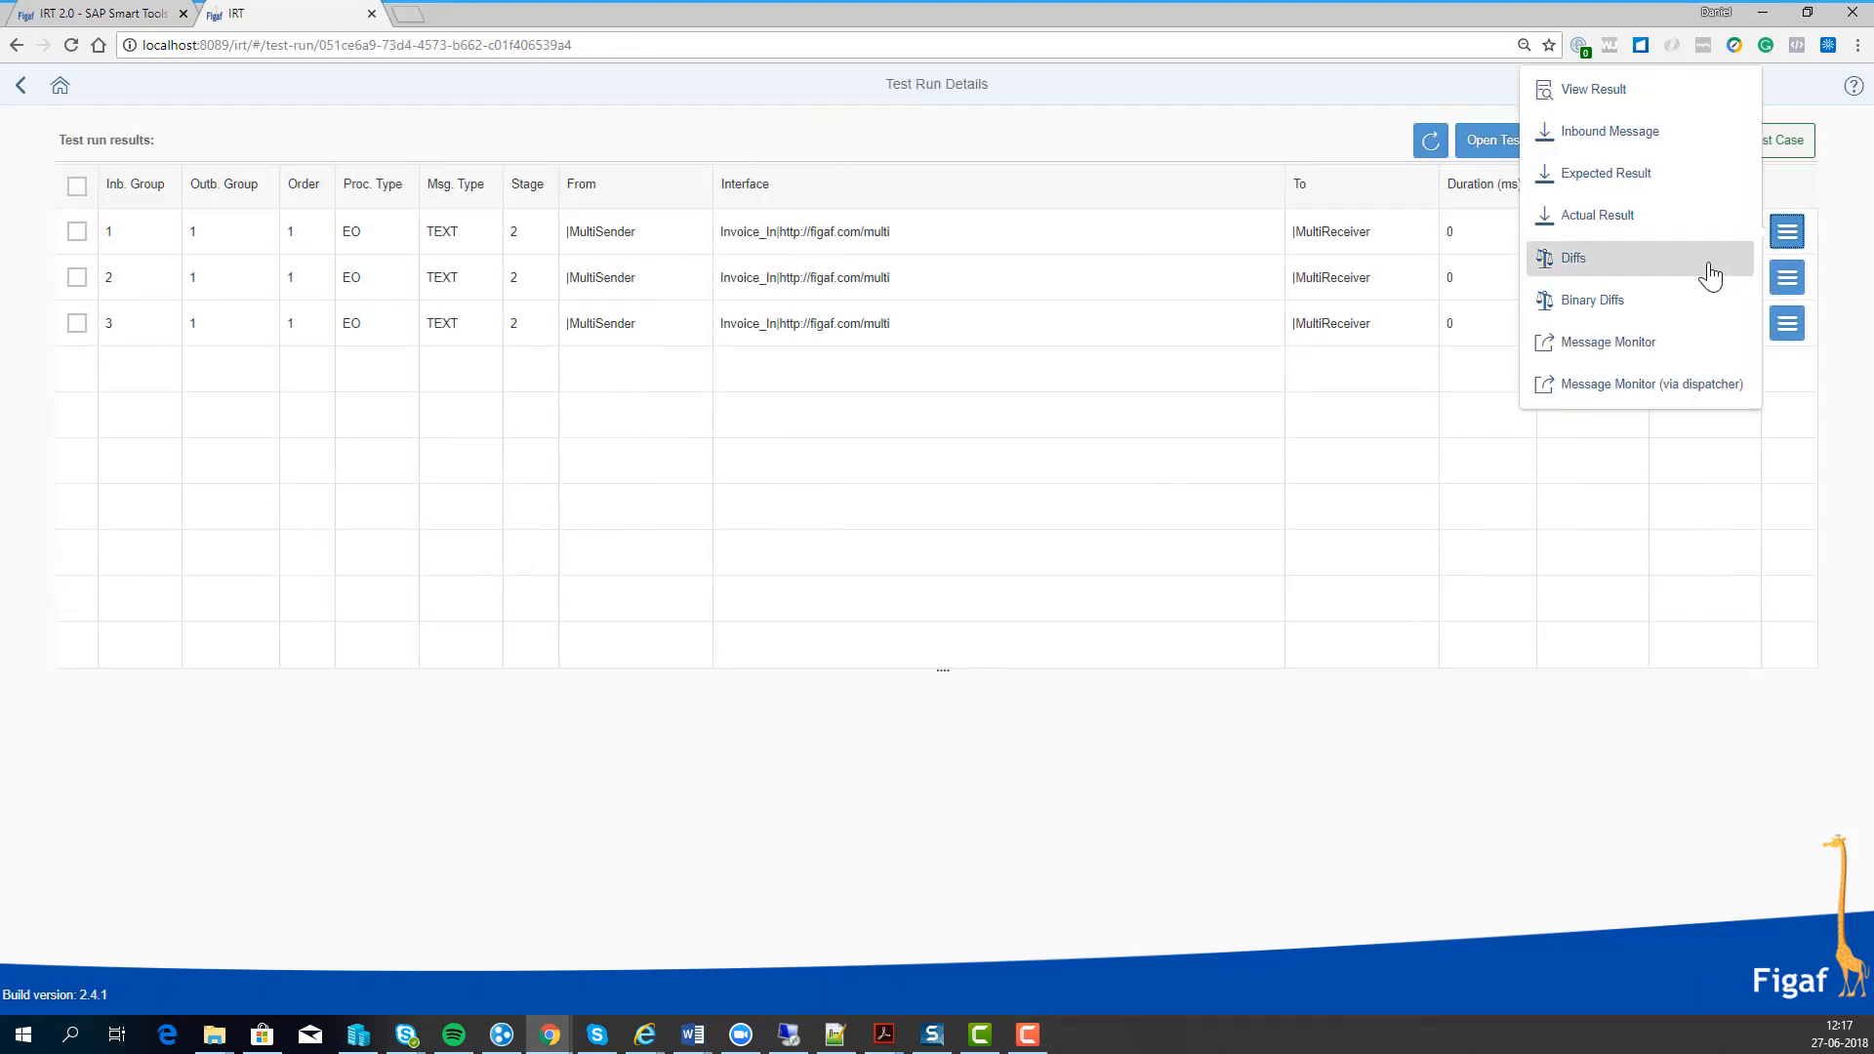
click(1667, 271)
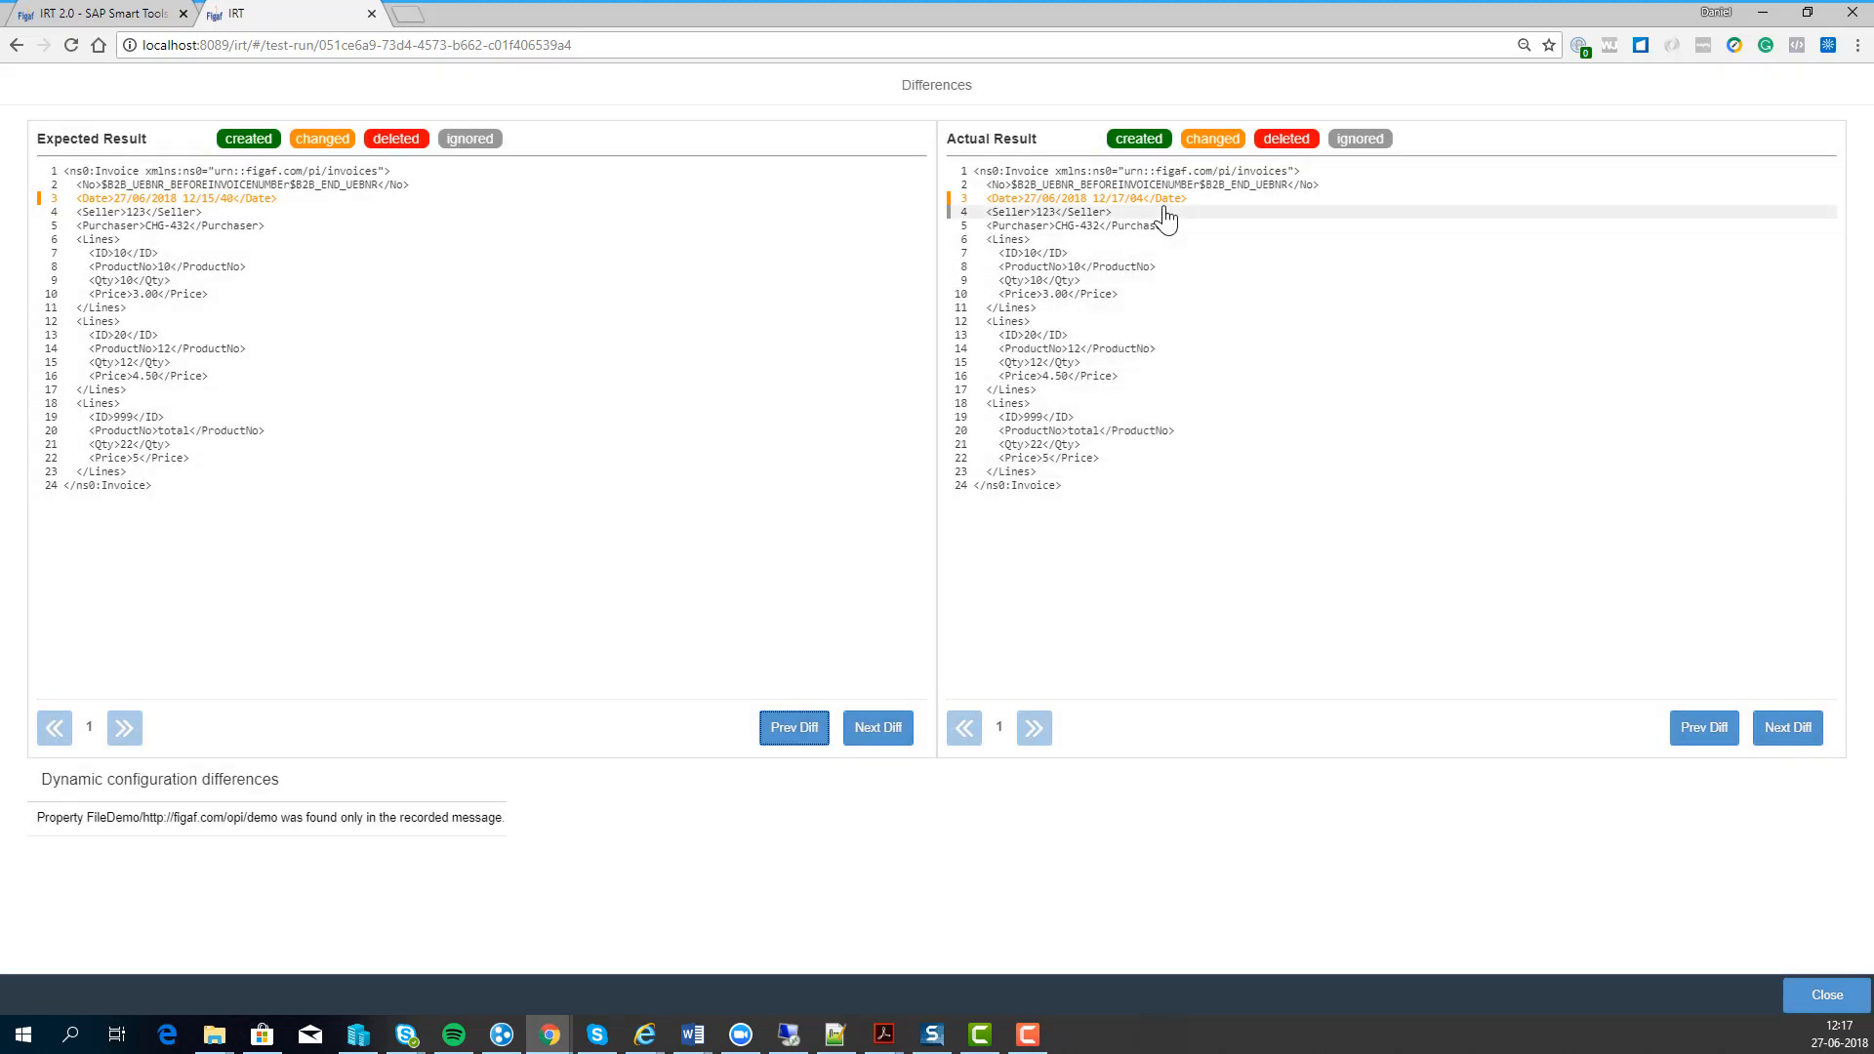
Step: Add the expression /Invoice/Date to the ignore list from the changed Date element
click(1166, 205)
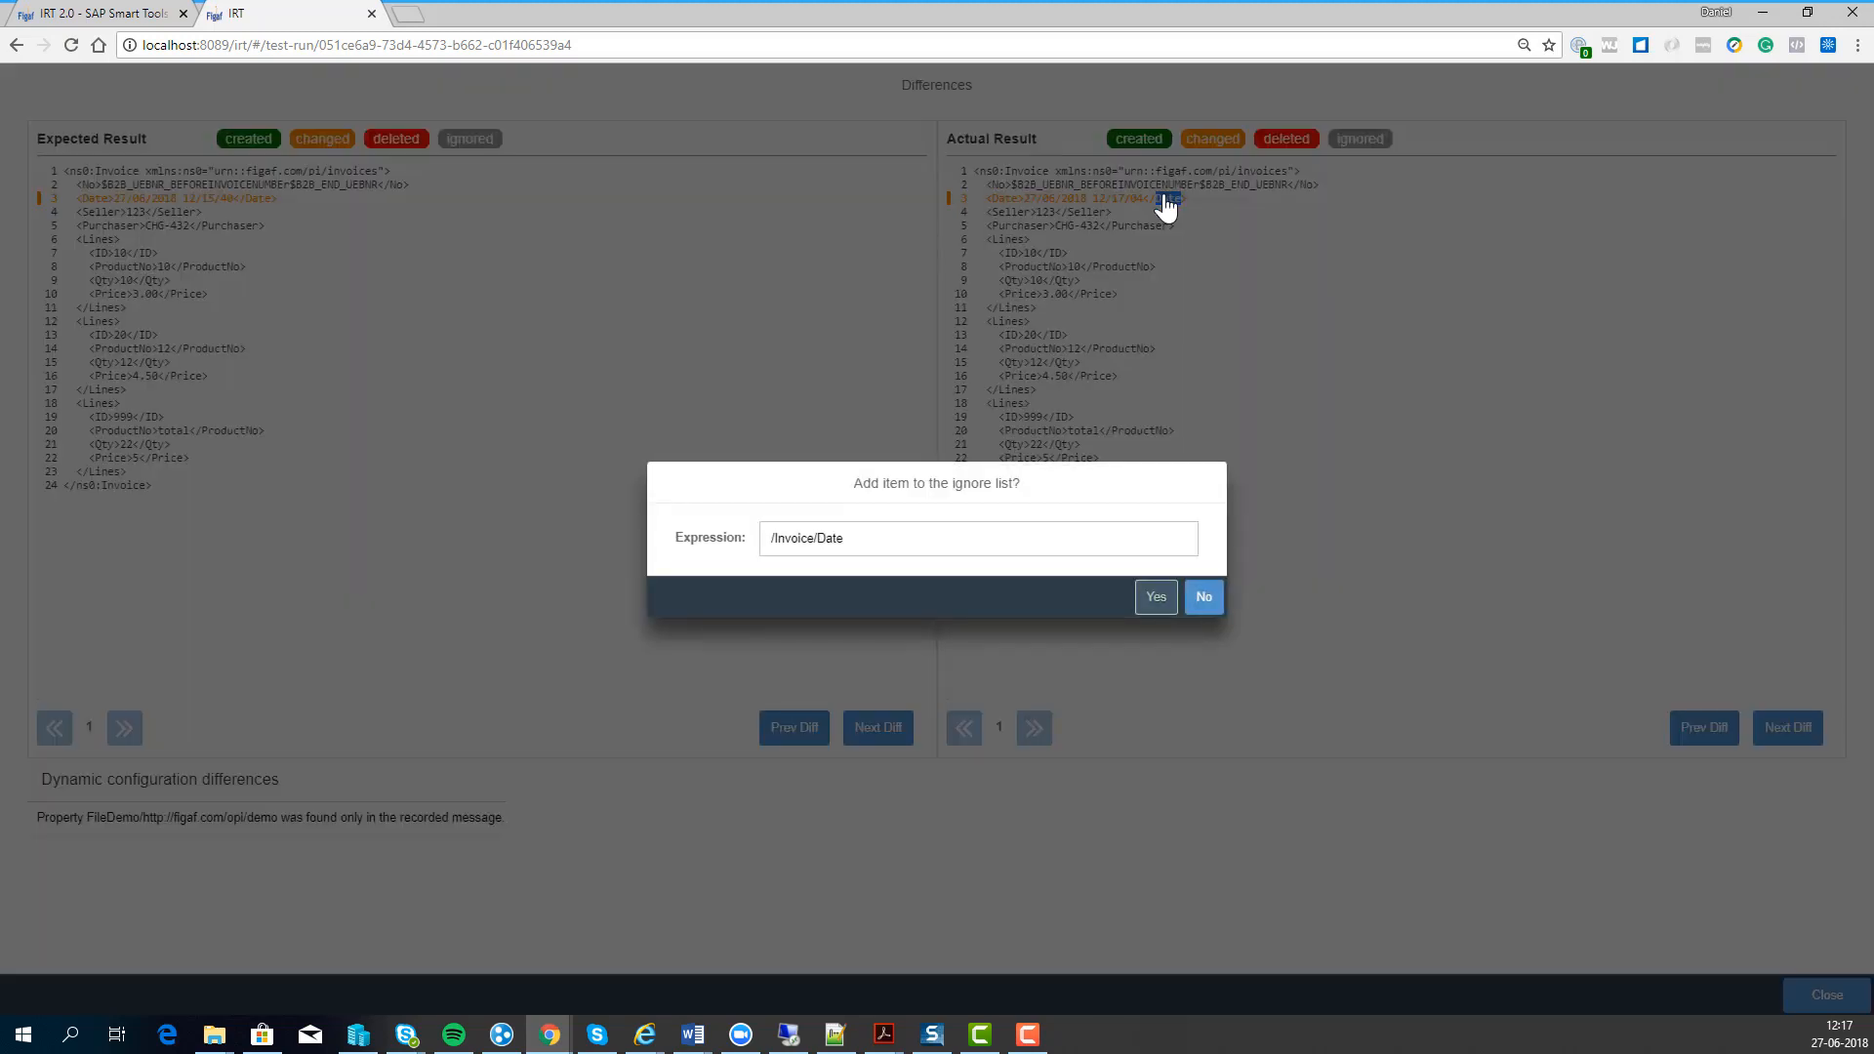
click(1156, 597)
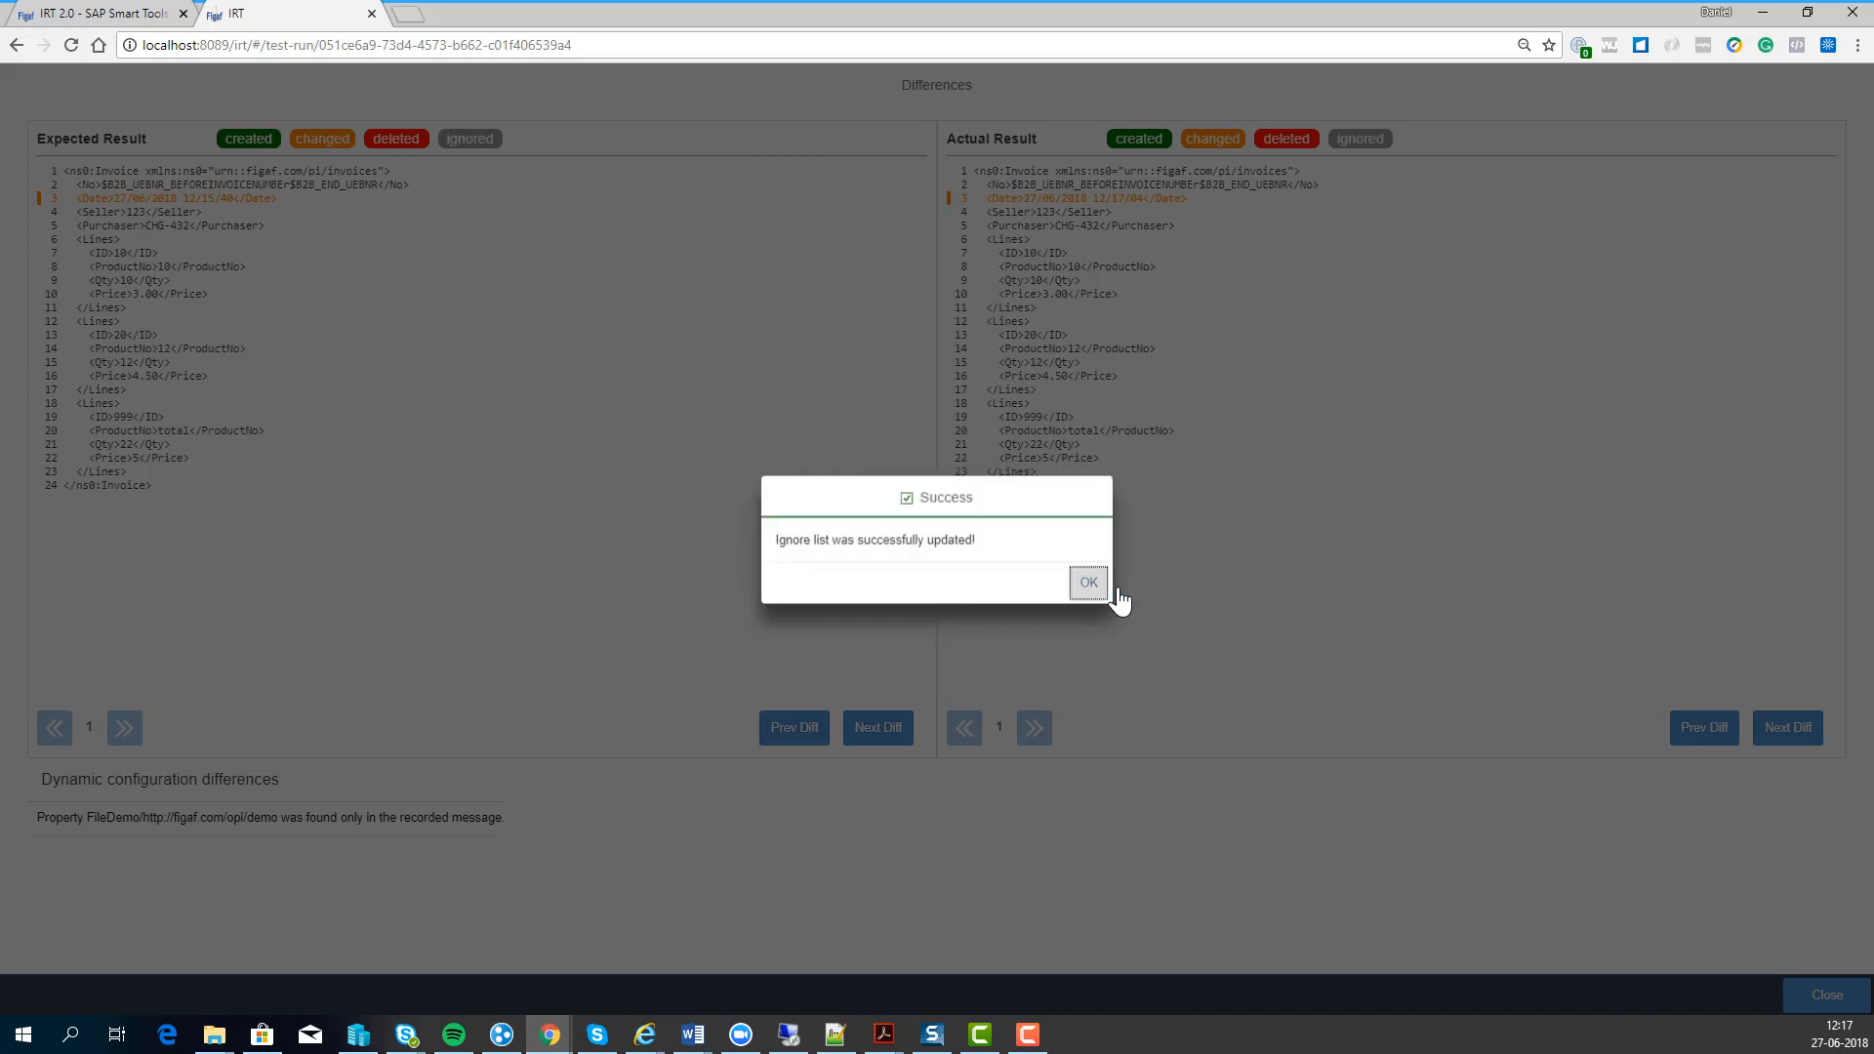
click(1111, 589)
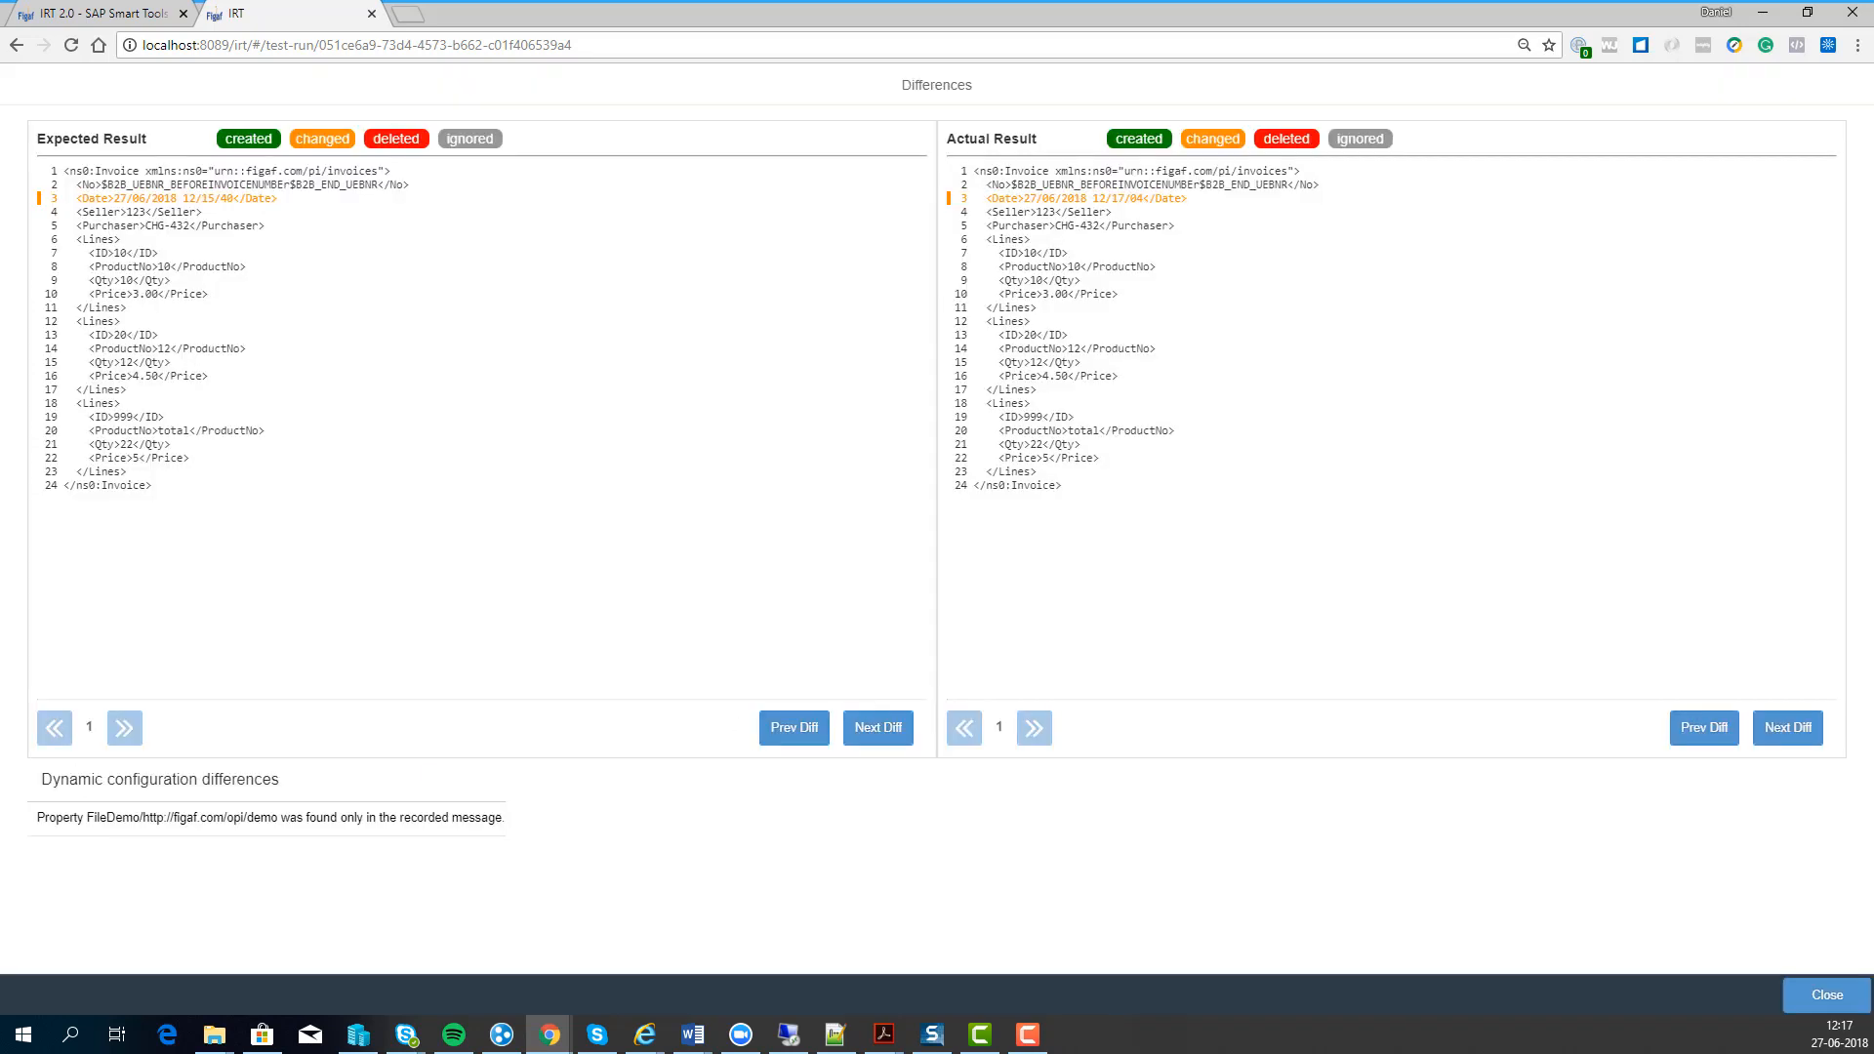
click(228, 820)
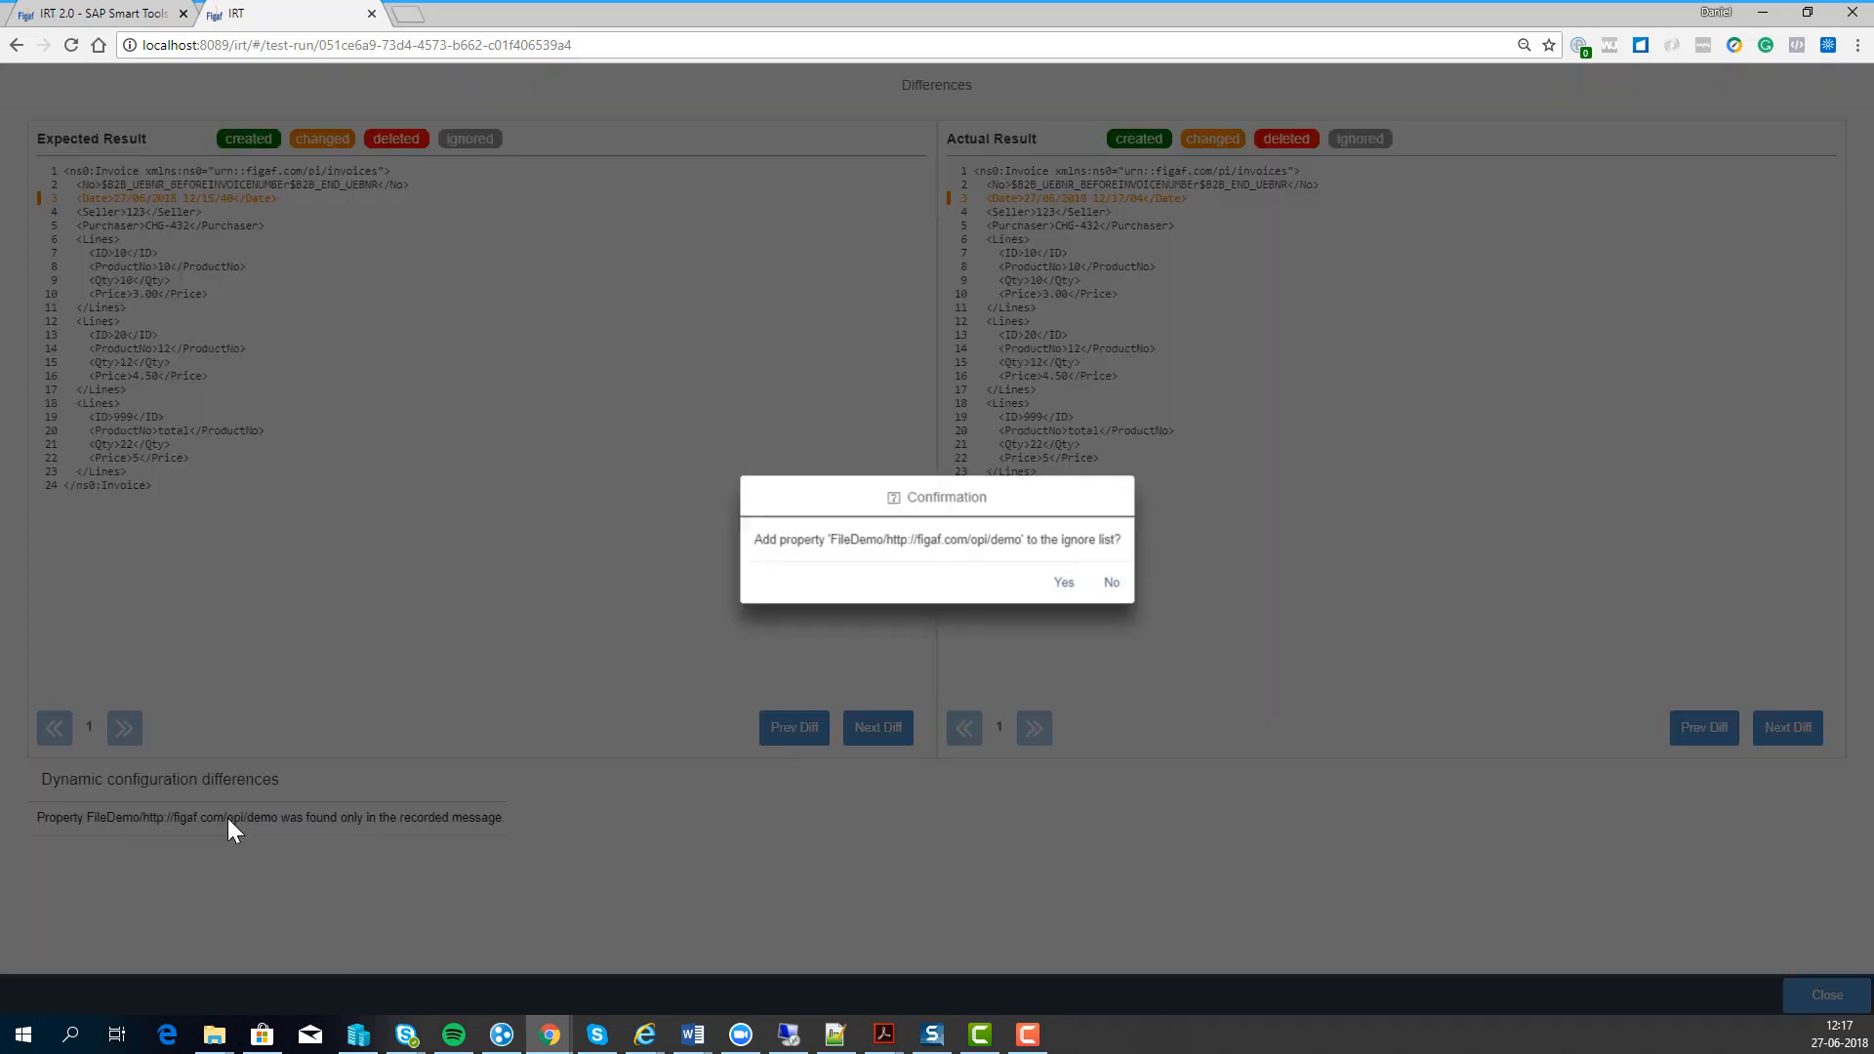
click(1062, 583)
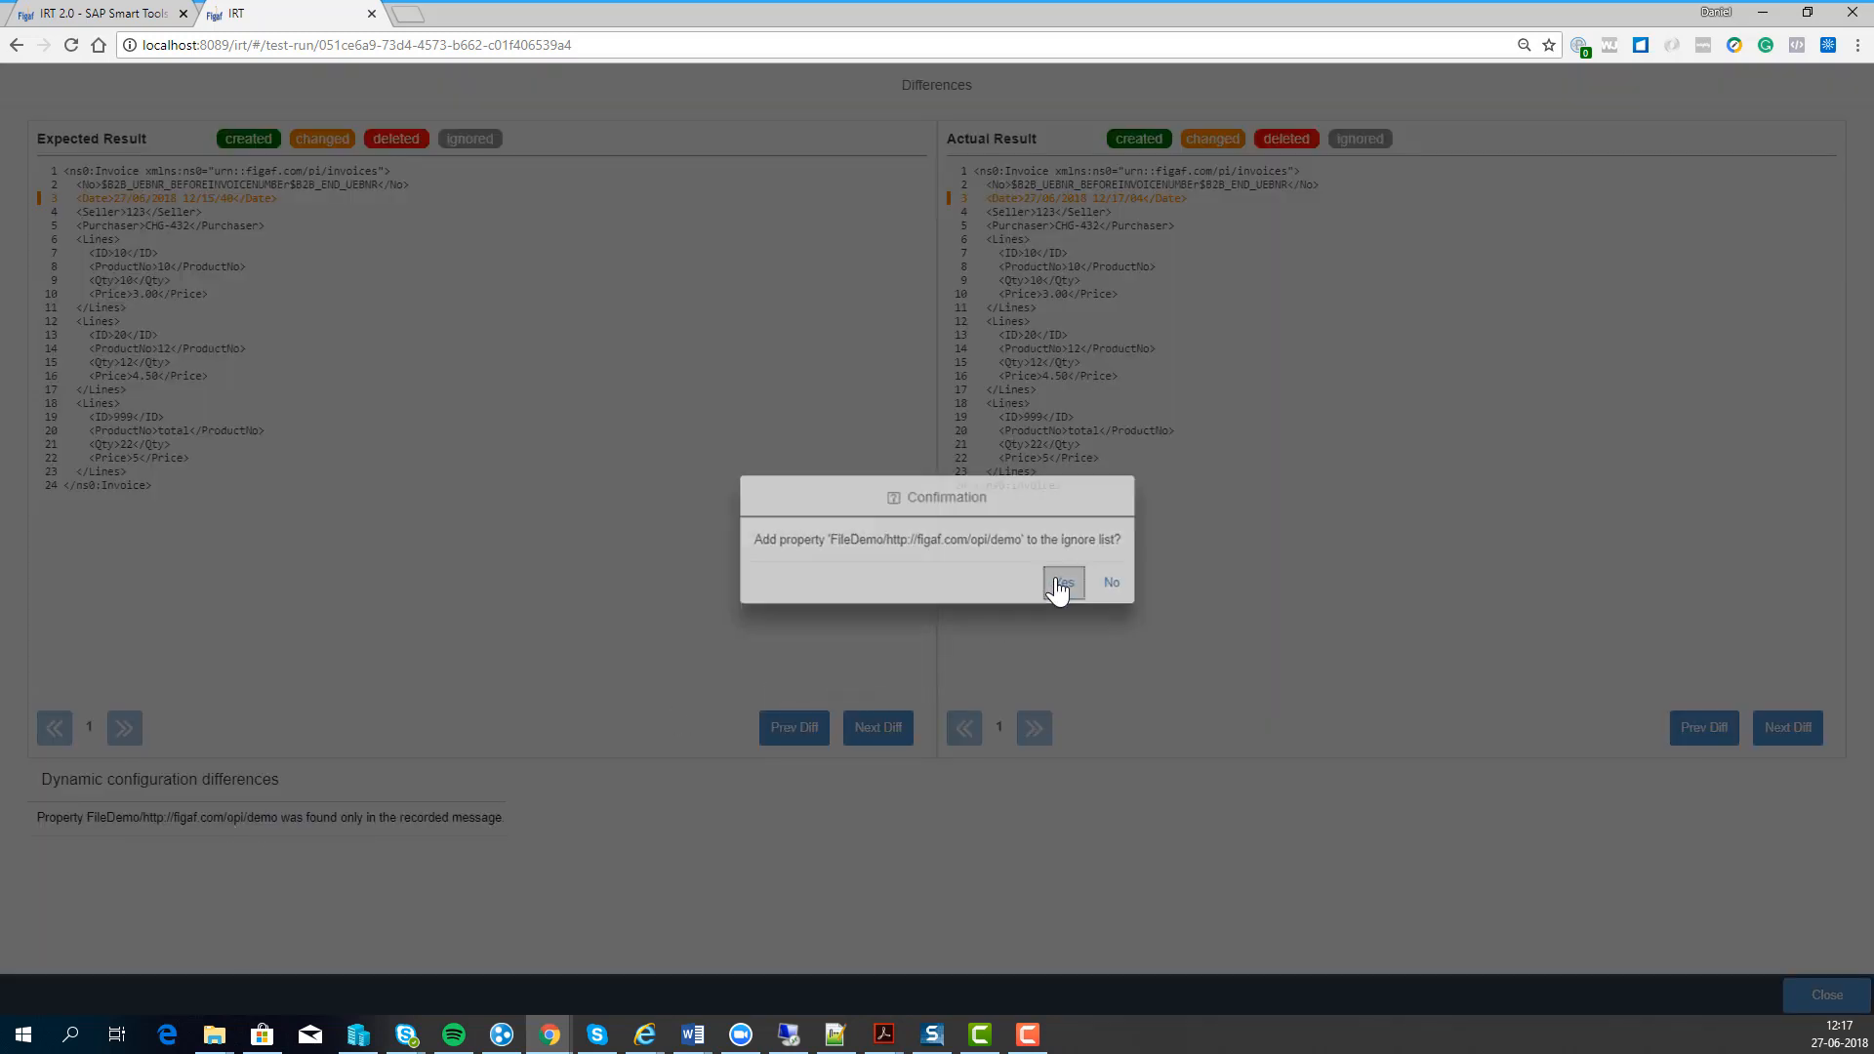
click(1088, 586)
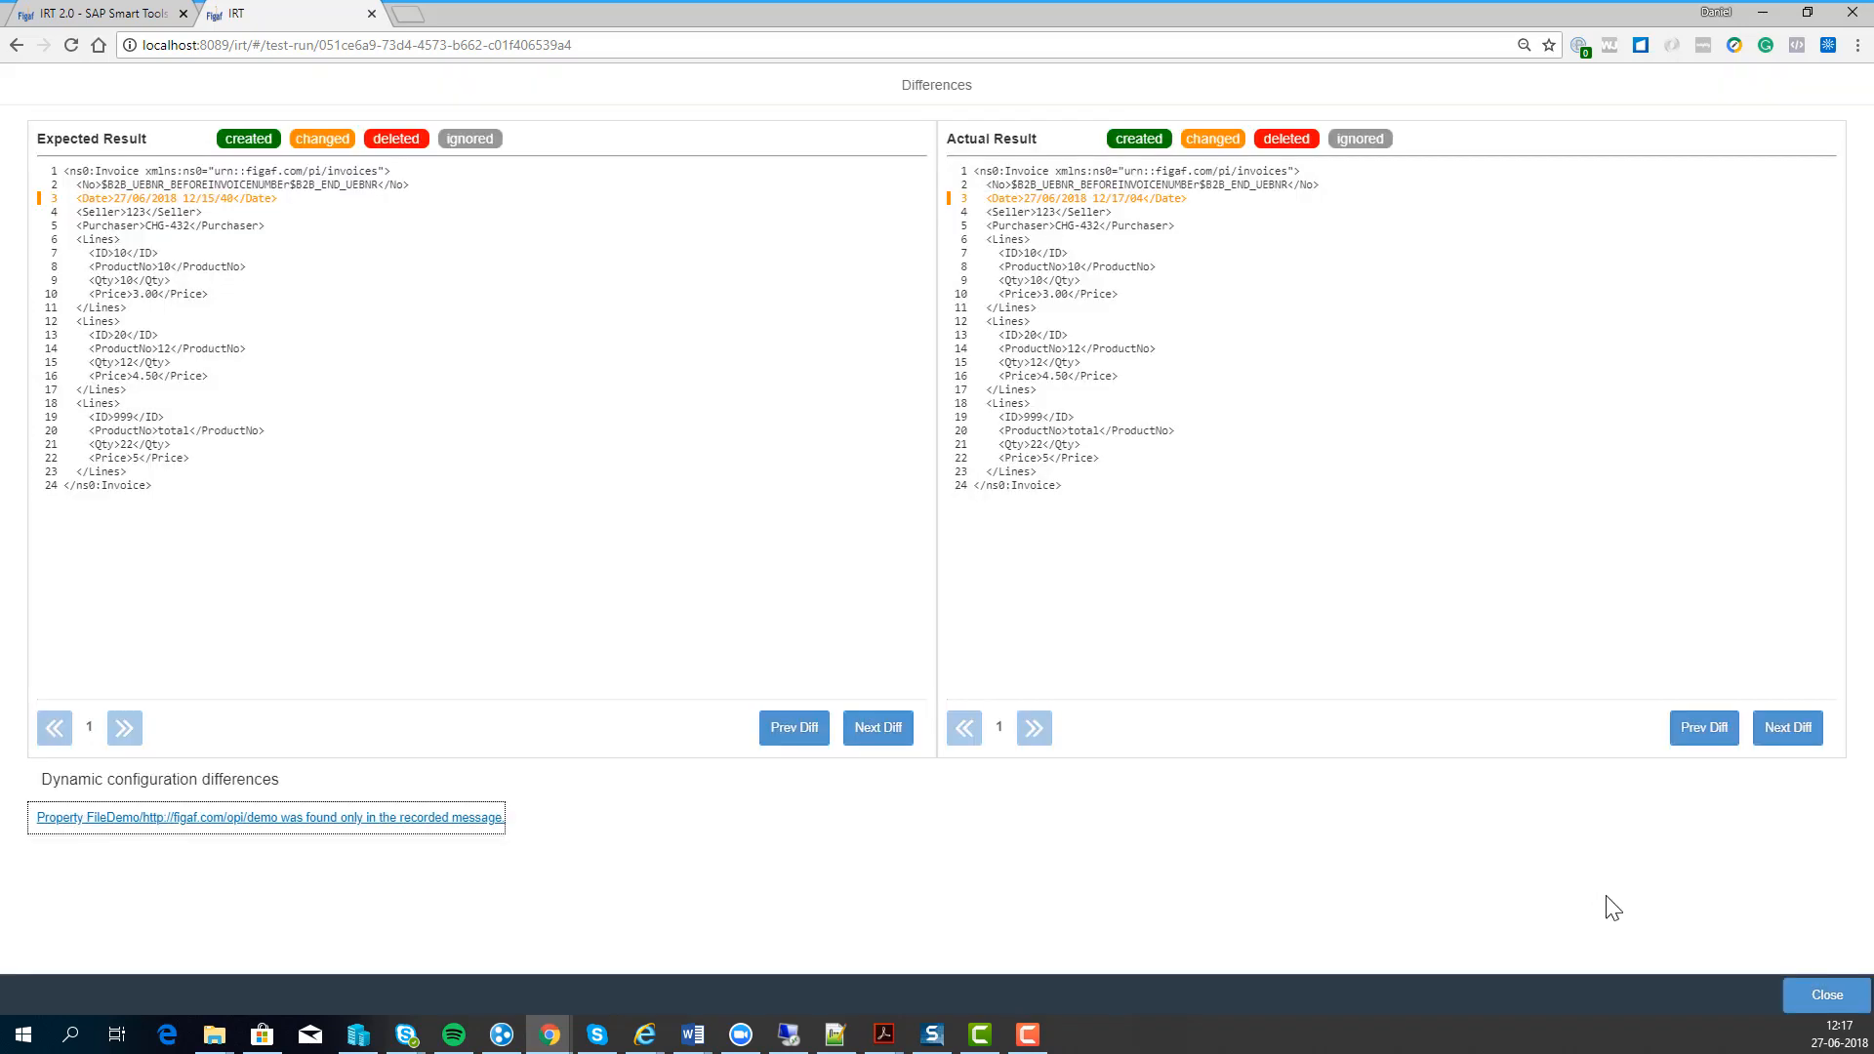
click(1795, 987)
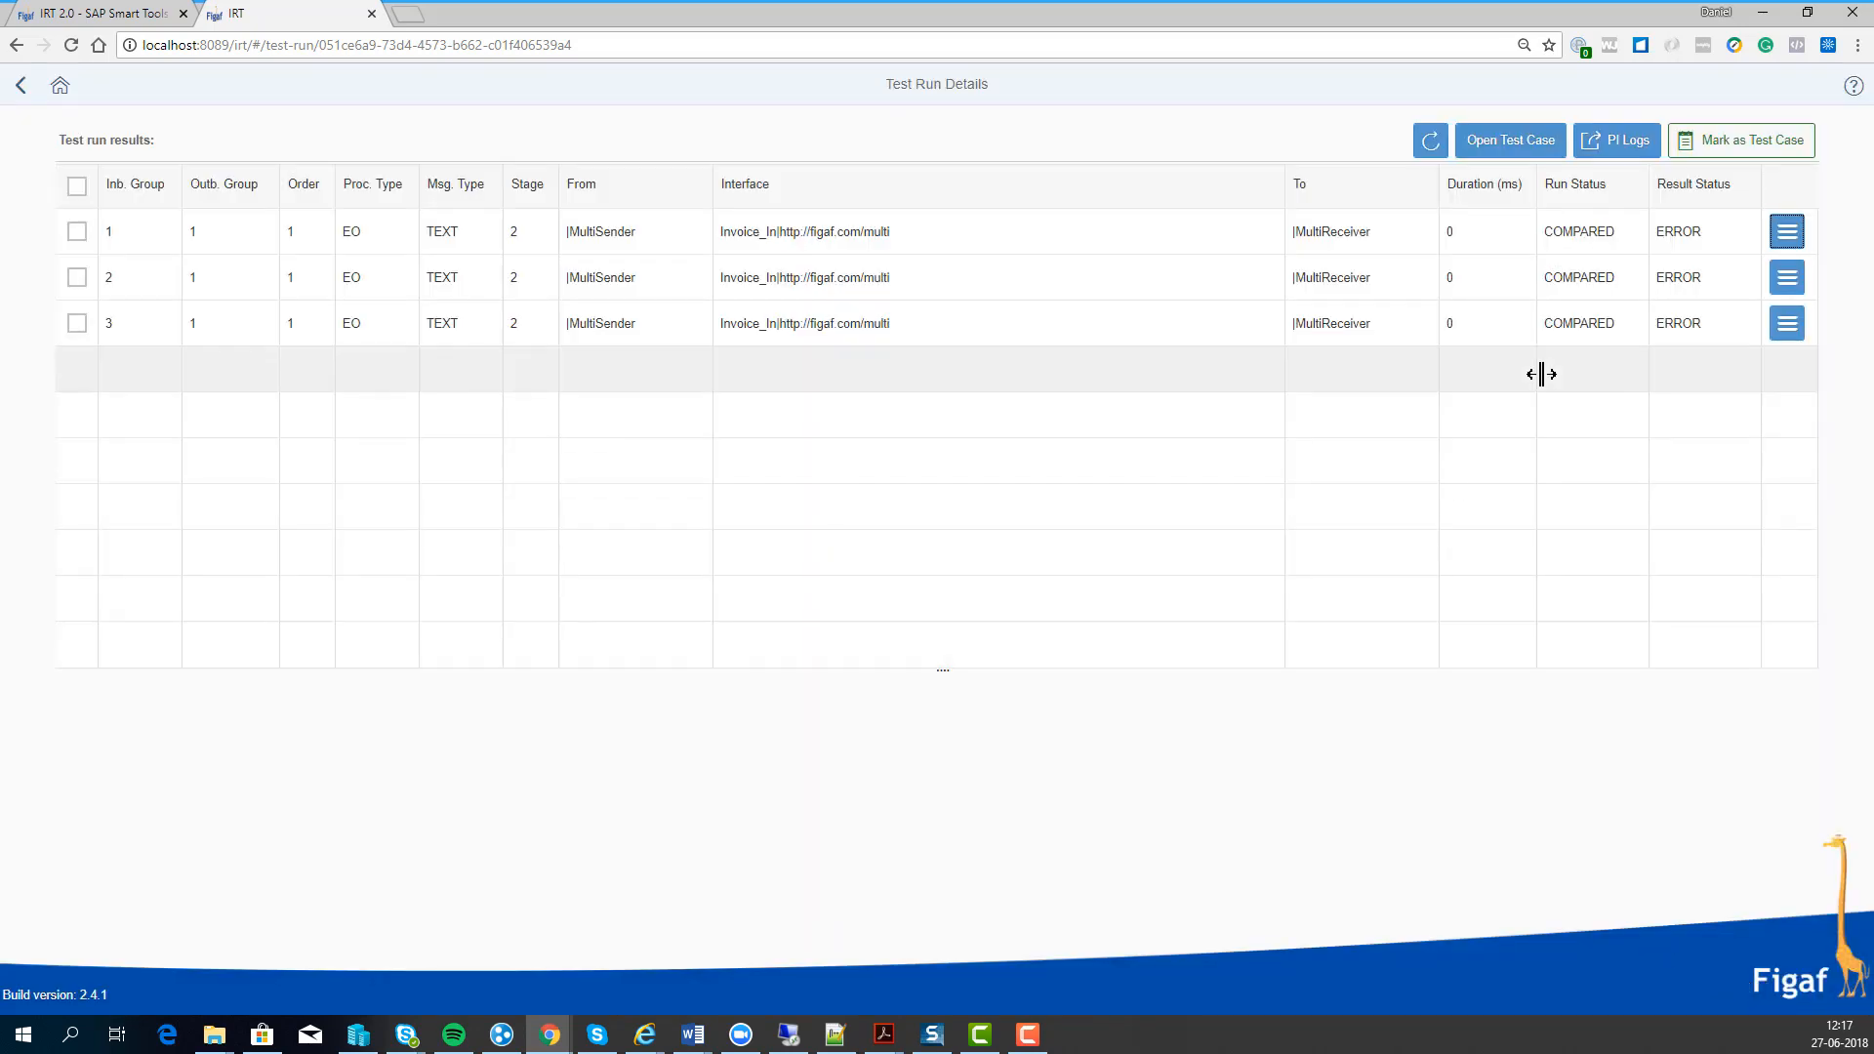
click(21, 89)
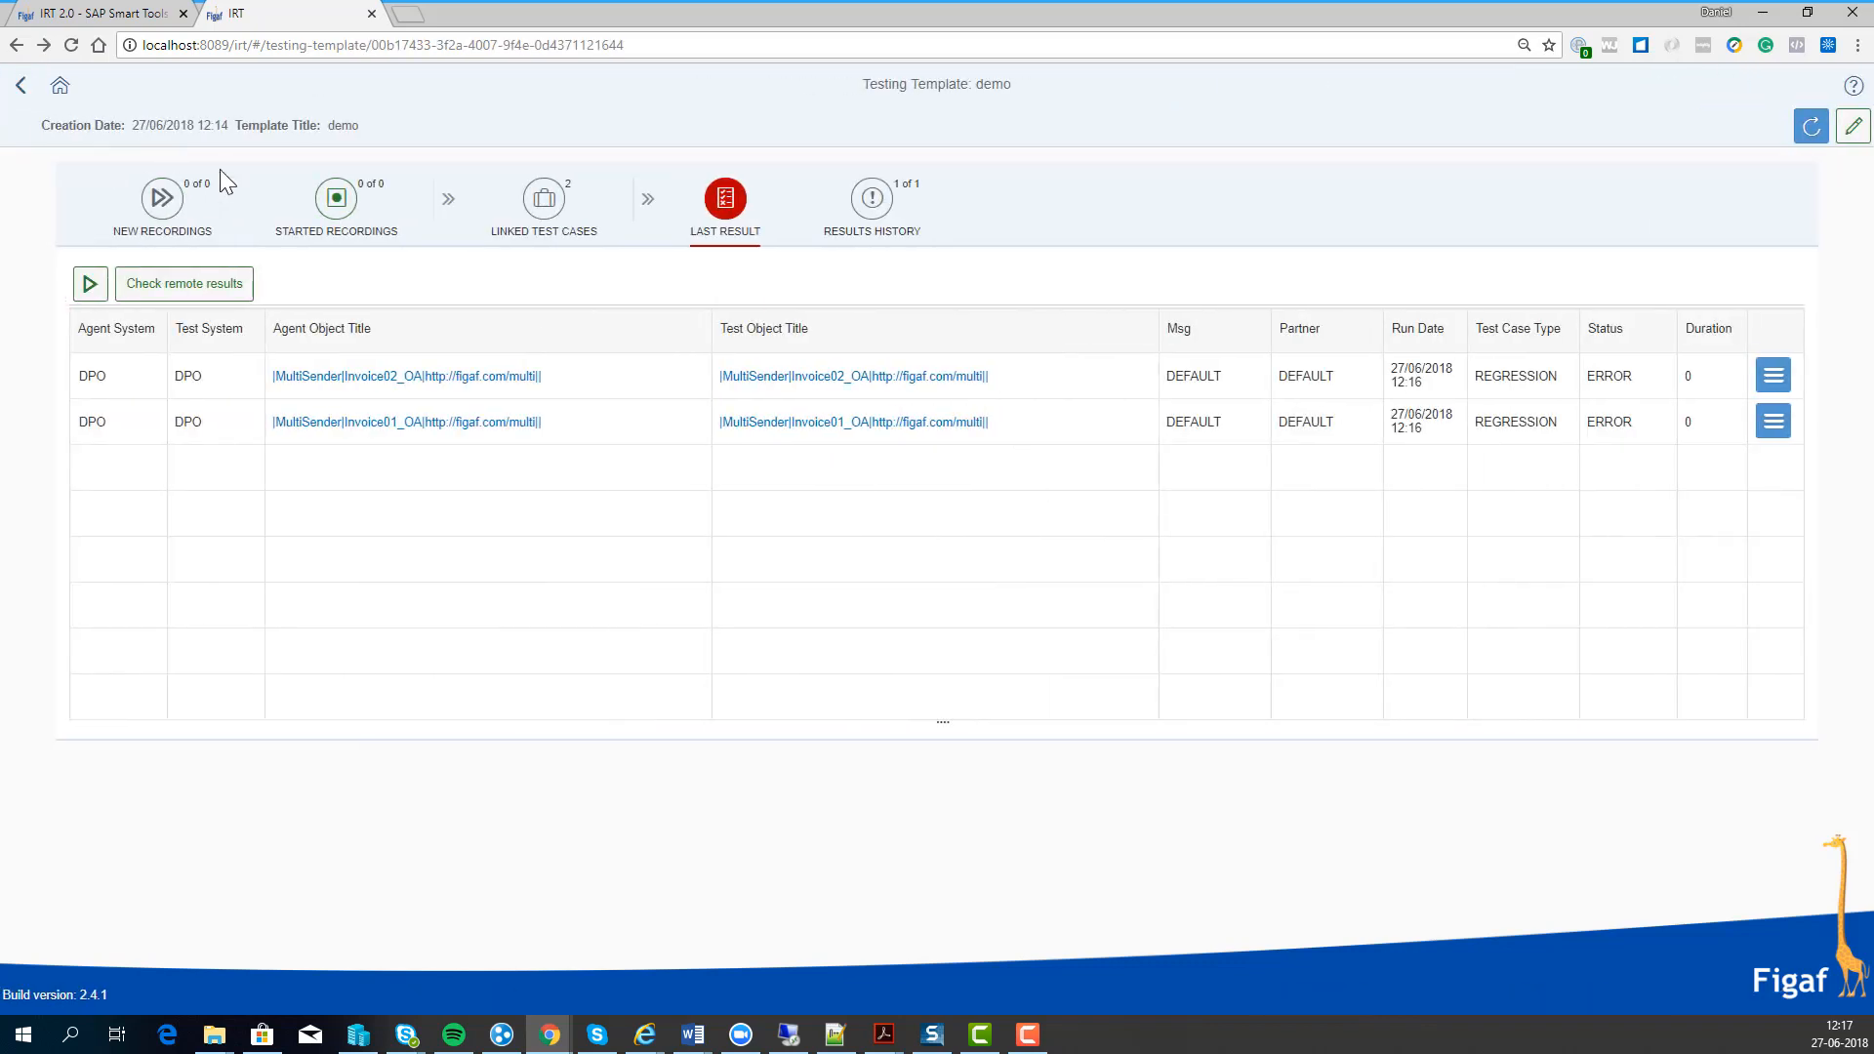